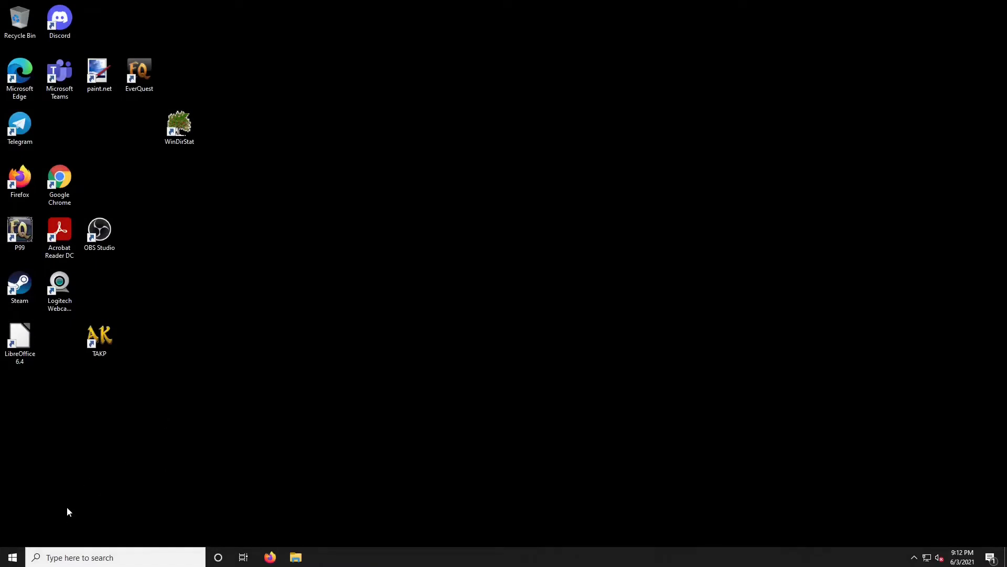
Step: Open the Windows Features dialog through Programs and Features in Control Panel
{"action": "left_click", "coordinate": [16, 557]}
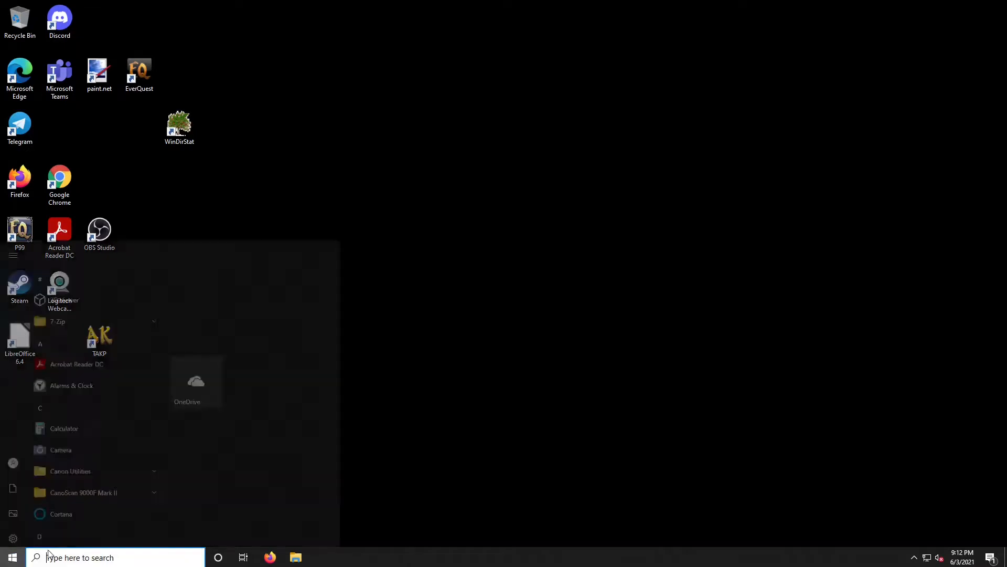
{"action": "type", "text": "cont"}
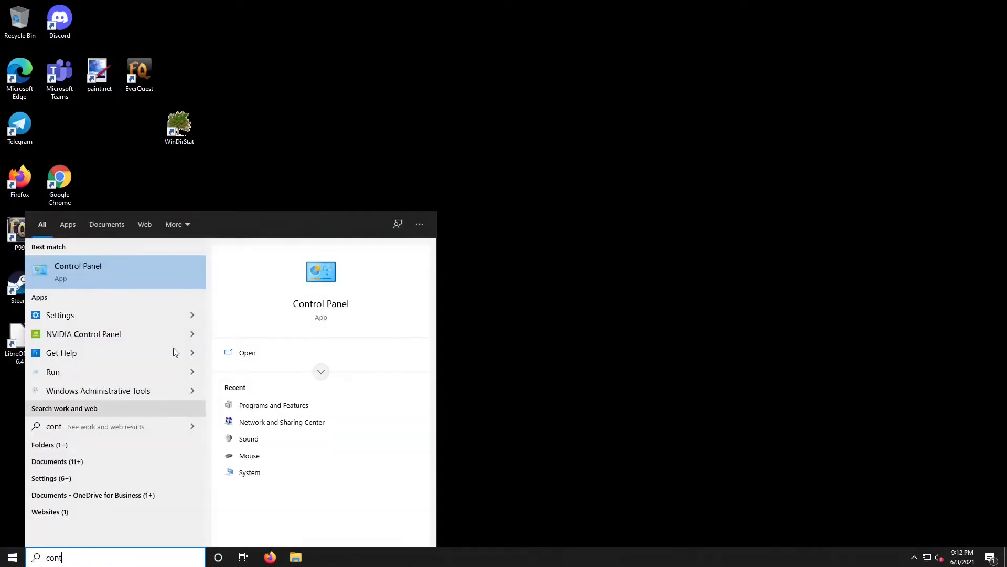
{"action": "left_click", "coordinate": [81, 273]}
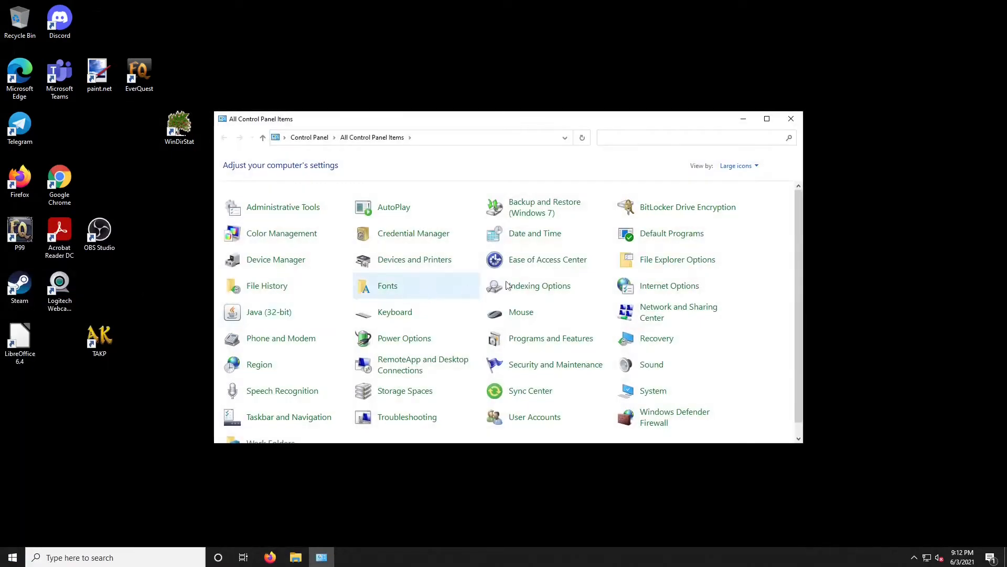
{"action": "left_click", "coordinate": [552, 344]}
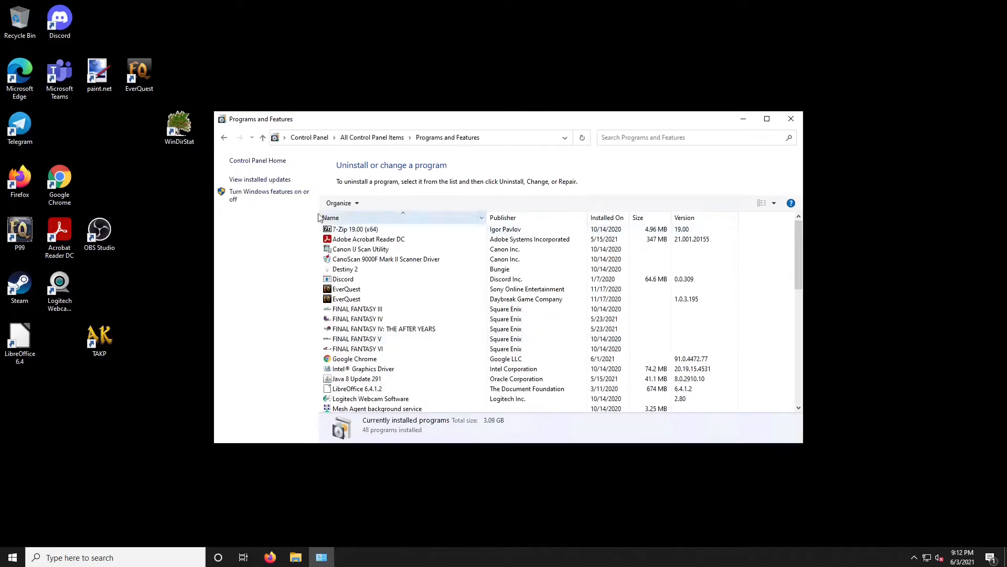
{"action": "left_click", "coordinate": [269, 196]}
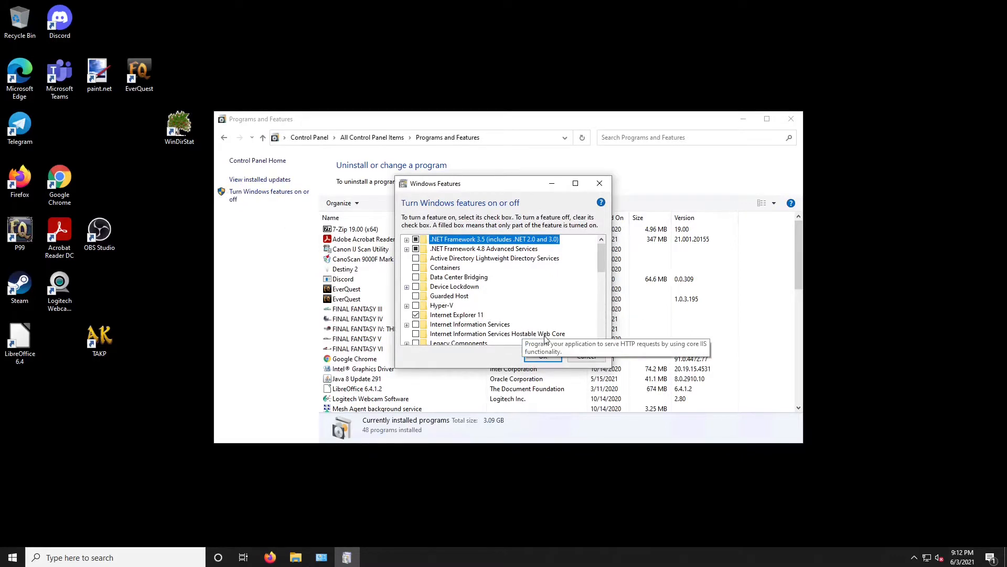
Step: Turn on the Hyper-V feature, including Hyper-V Management Tools and Hyper-V Platform, and apply the change
{"action": "left_click", "coordinate": [416, 306]}
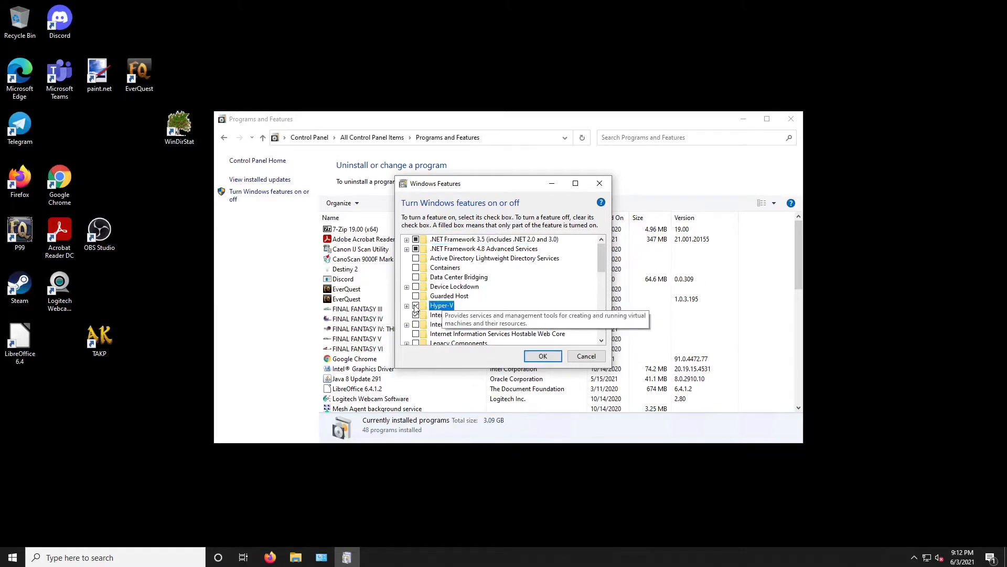
{"action": "left_click", "coordinate": [407, 306]}
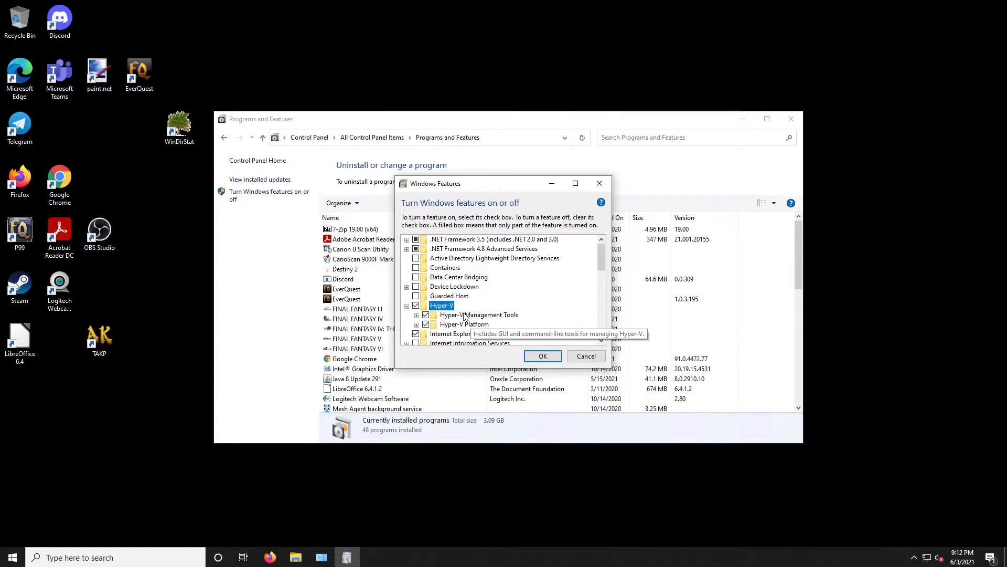
{"action": "left_click", "coordinate": [551, 357]}
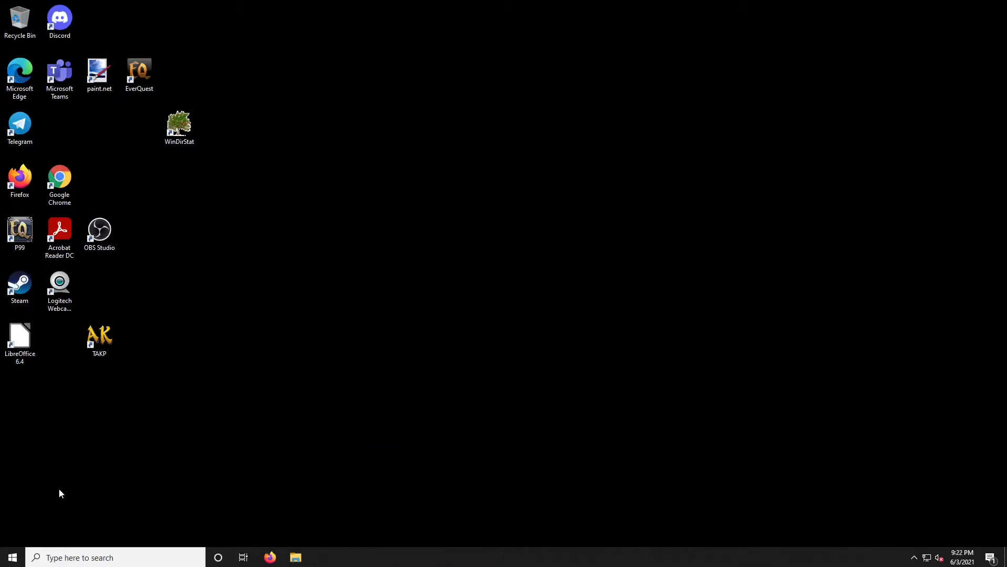
Step: Launch Hyper-V Manager from the Windows Administrative Tools
{"action": "left_click", "coordinate": [13, 557]}
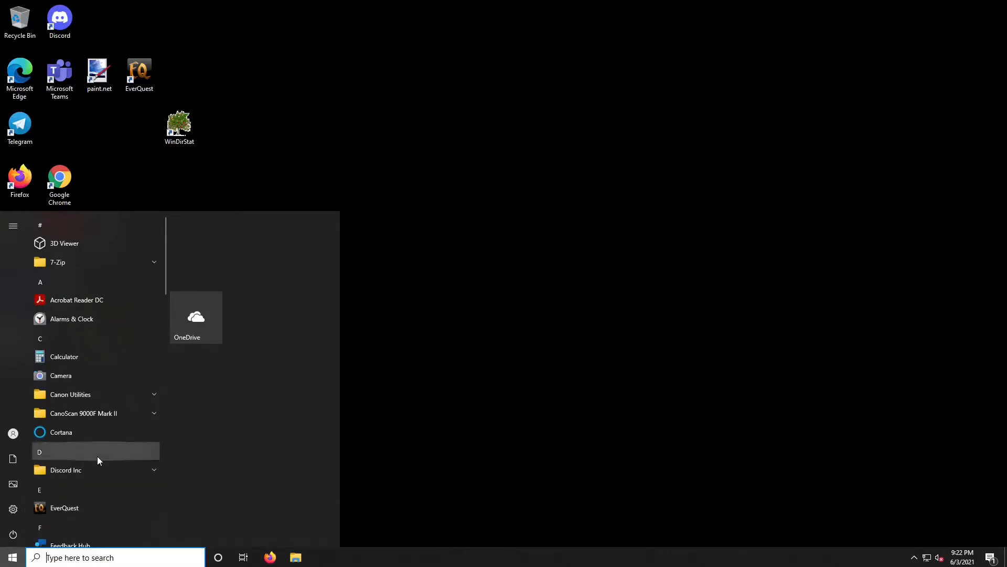
{"action": "scroll", "coordinate": [96, 457], "scroll_direction": "down", "scroll_amount": 6}
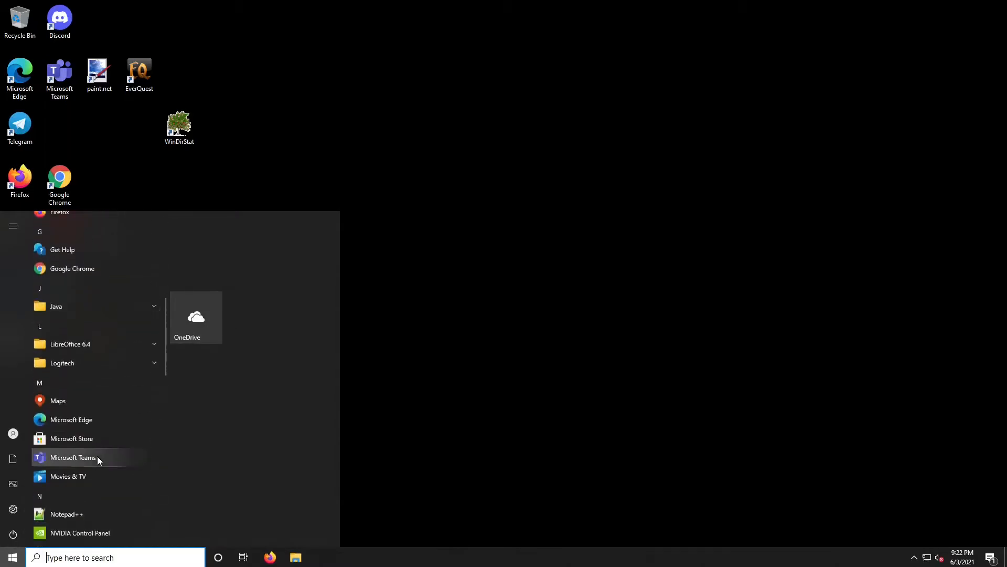
{"action": "scroll", "coordinate": [96, 455], "scroll_direction": "down", "scroll_amount": 8}
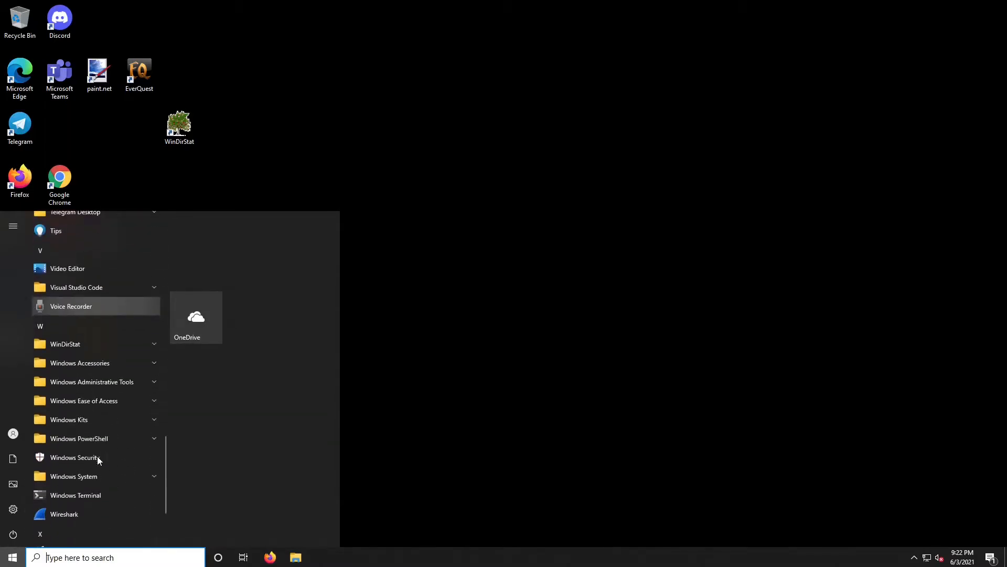
{"action": "left_click", "coordinate": [133, 384]}
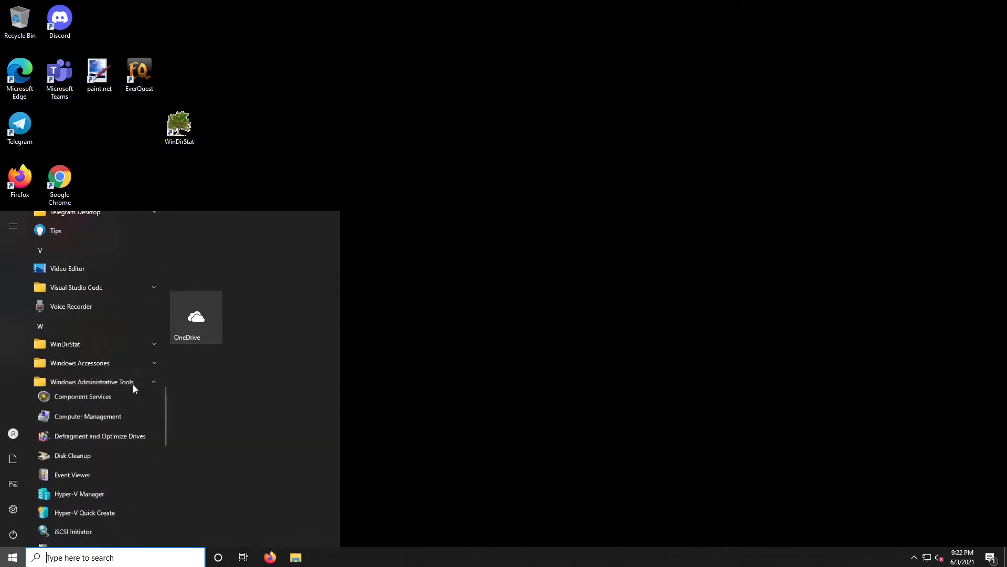
{"action": "left_click", "coordinate": [101, 496]}
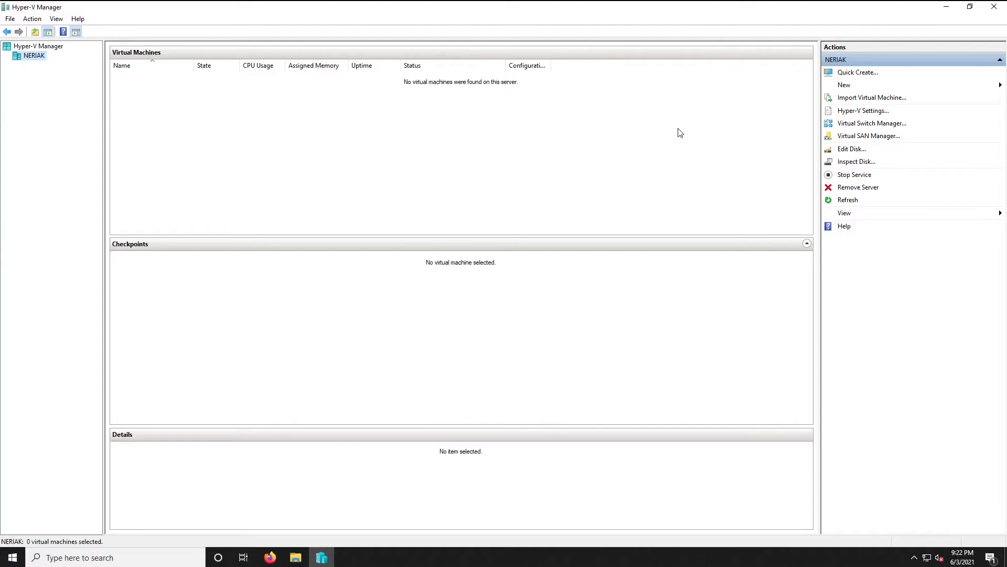
Step: Create a new external virtual switch and name it RHEL-Lab
{"action": "left_click", "coordinate": [860, 125]}
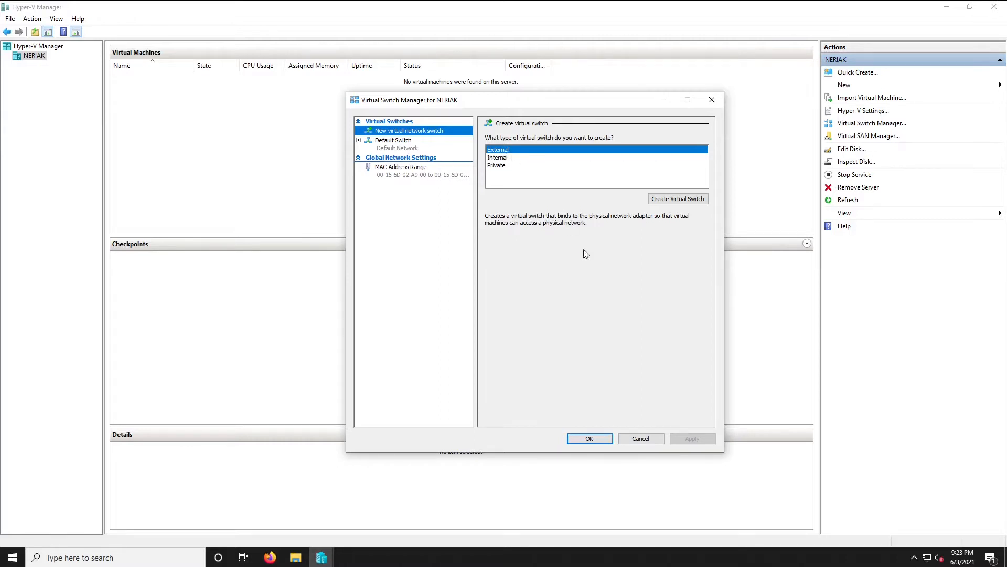
{"action": "left_click", "coordinate": [678, 199]}
{"action": "left_click", "coordinate": [545, 151]}
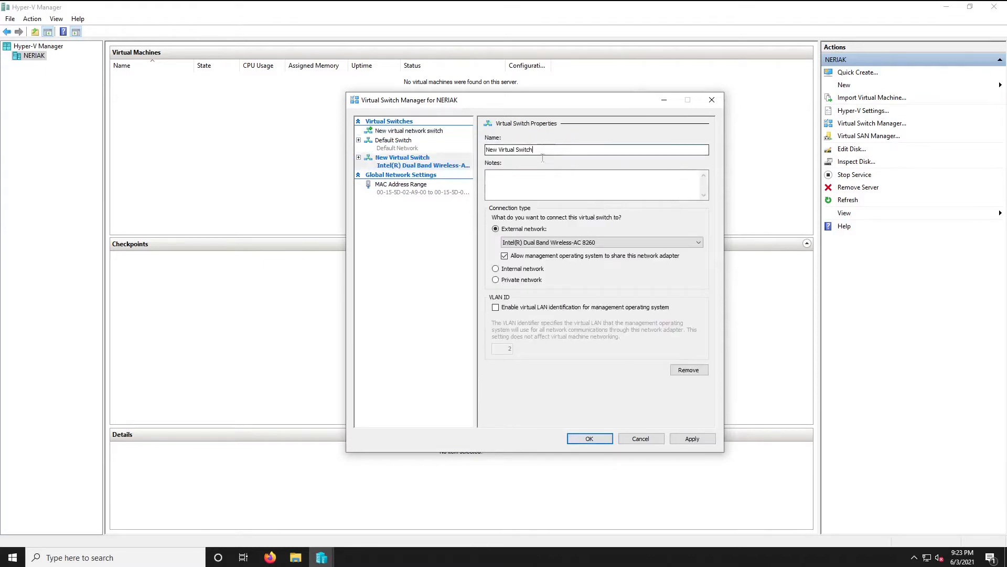
{"action": "left_click_drag", "start_coordinate": [542, 158], "coordinate": [486, 150]}
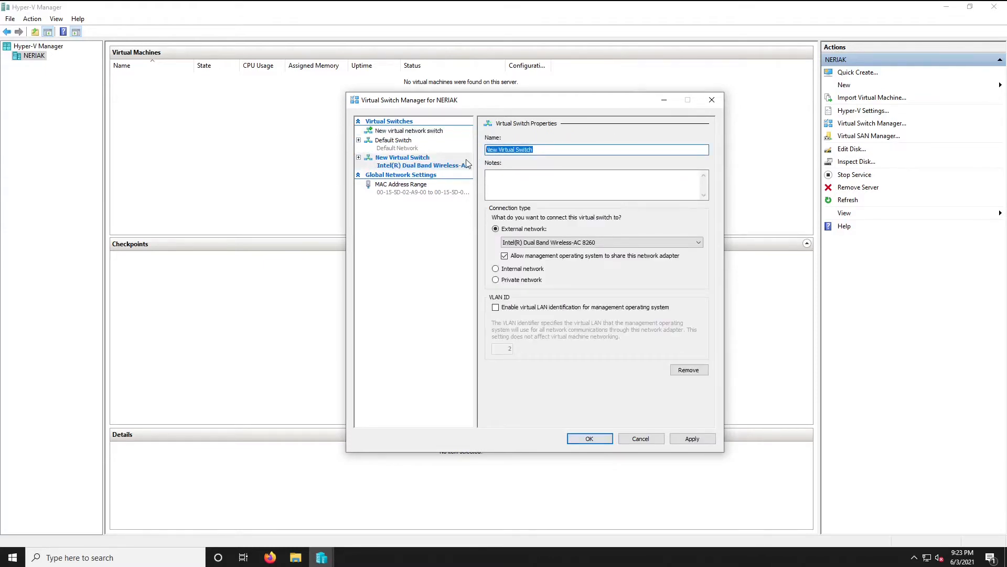
{"action": "type", "text": "RHE"}
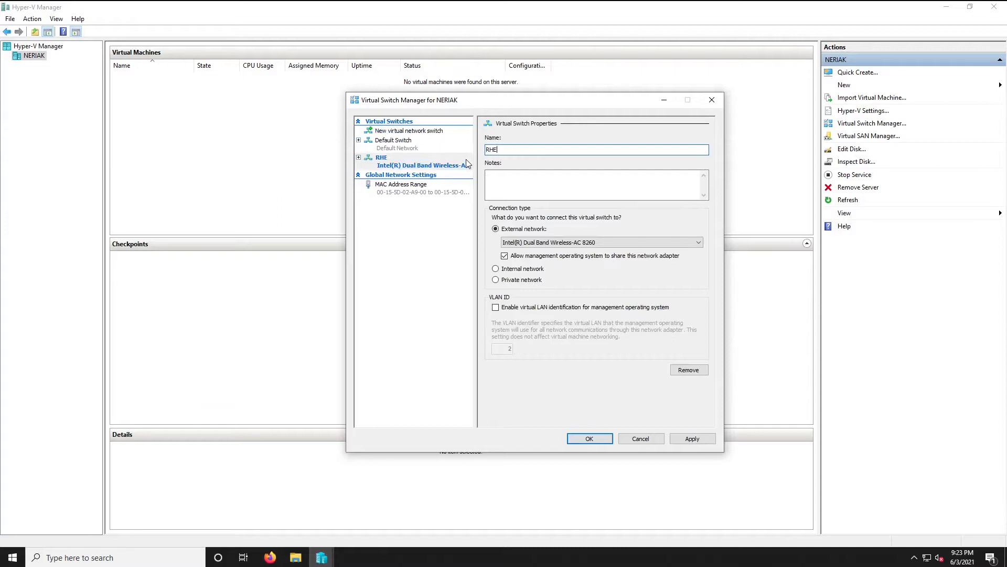
{"action": "type", "text": "L-Lab"}
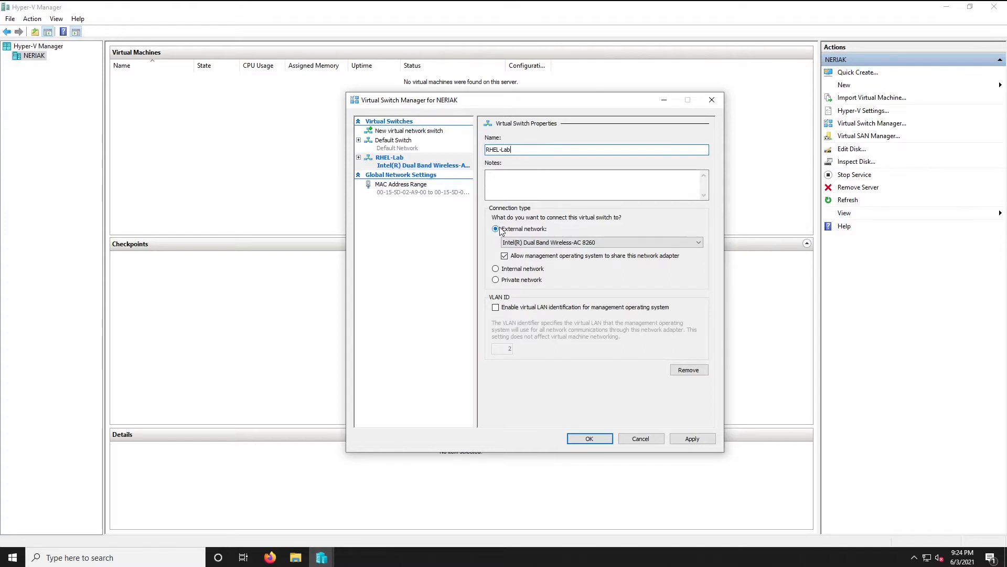
Step: Connect the RHEL-Lab switch to the Intel(R) Ethernet Connection I217-V adapter and apply the networking changes
{"action": "left_click", "coordinate": [565, 245]}
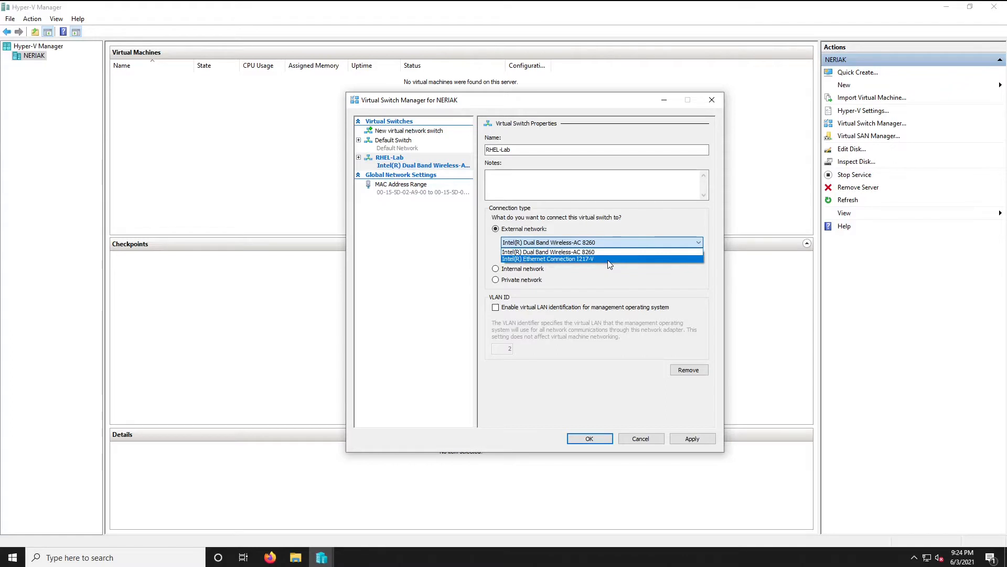
{"action": "left_click", "coordinate": [608, 259]}
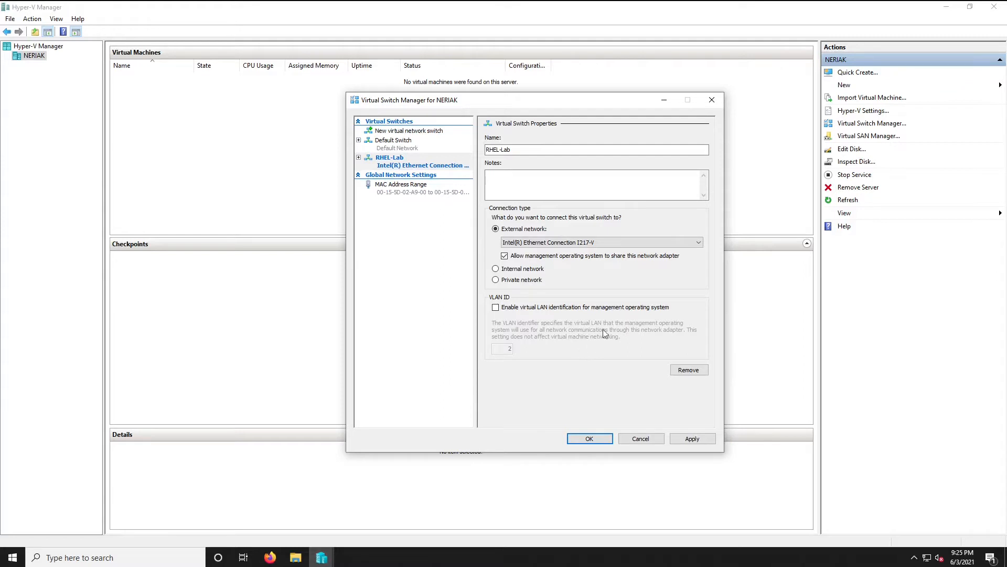
{"action": "left_click", "coordinate": [692, 439]}
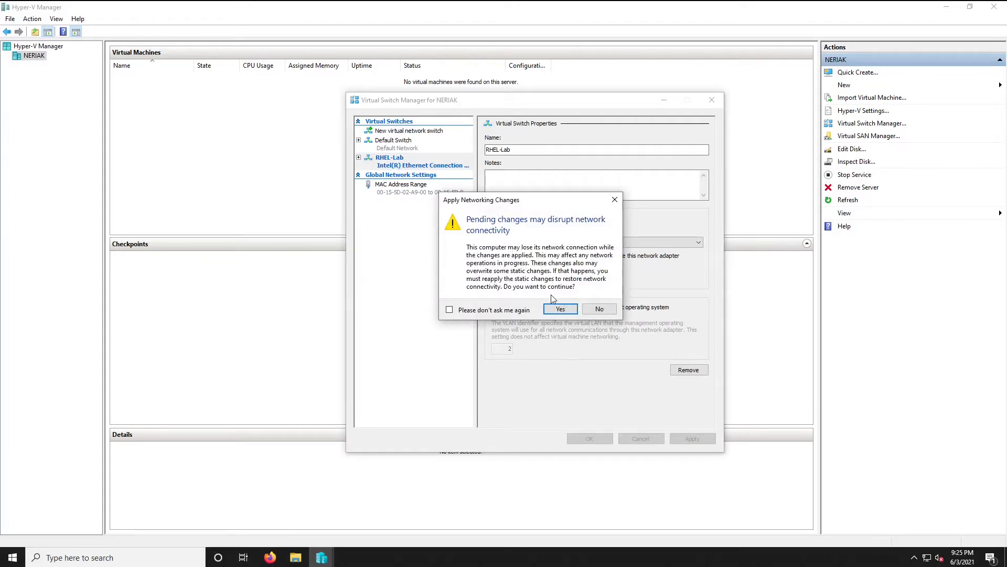
{"action": "left_click", "coordinate": [559, 310]}
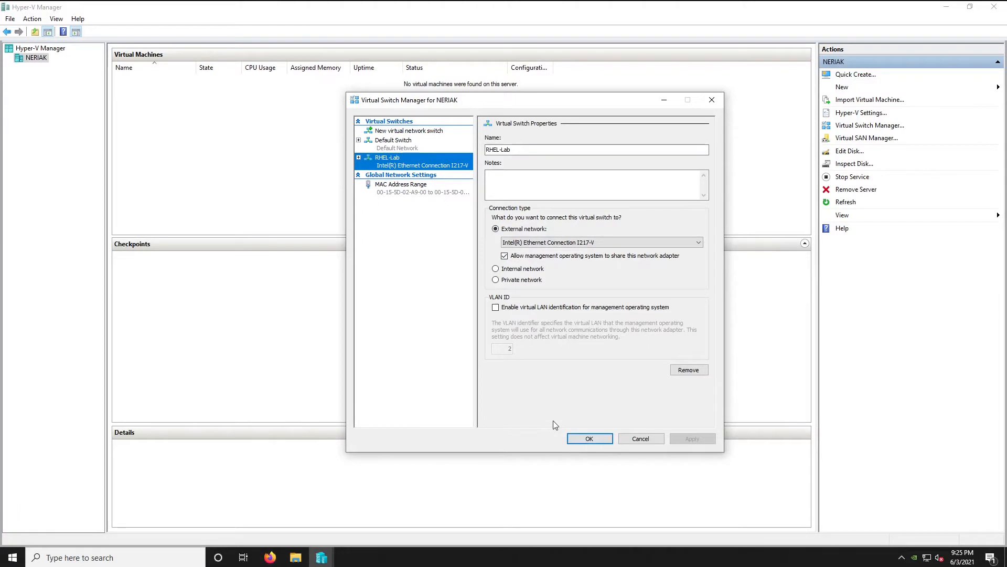
{"action": "left_click", "coordinate": [588, 438]}
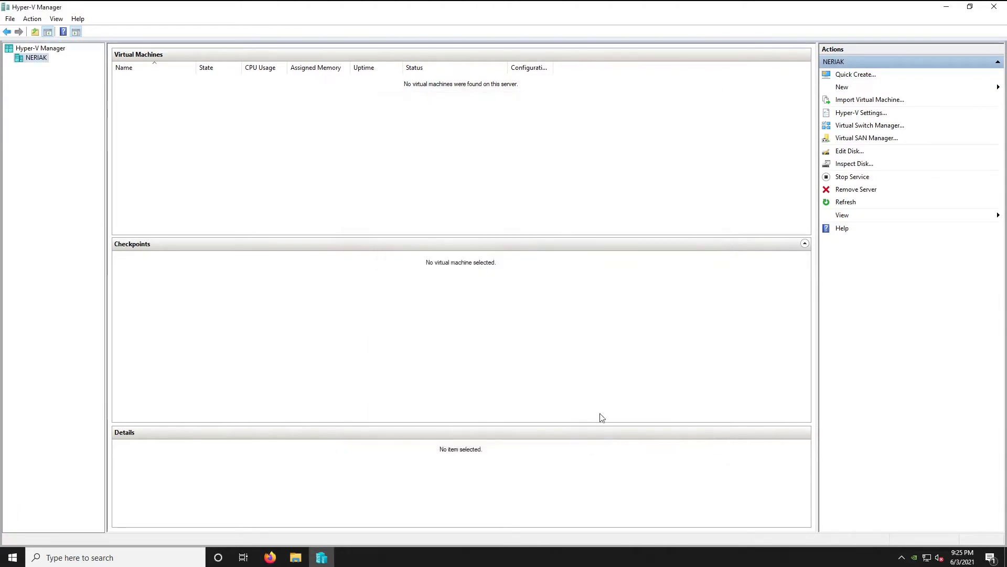
Step: Review the saved properties of the RHEL-Lab virtual switch and close the Virtual Switch Manager without changes
{"action": "left_click", "coordinate": [855, 127]}
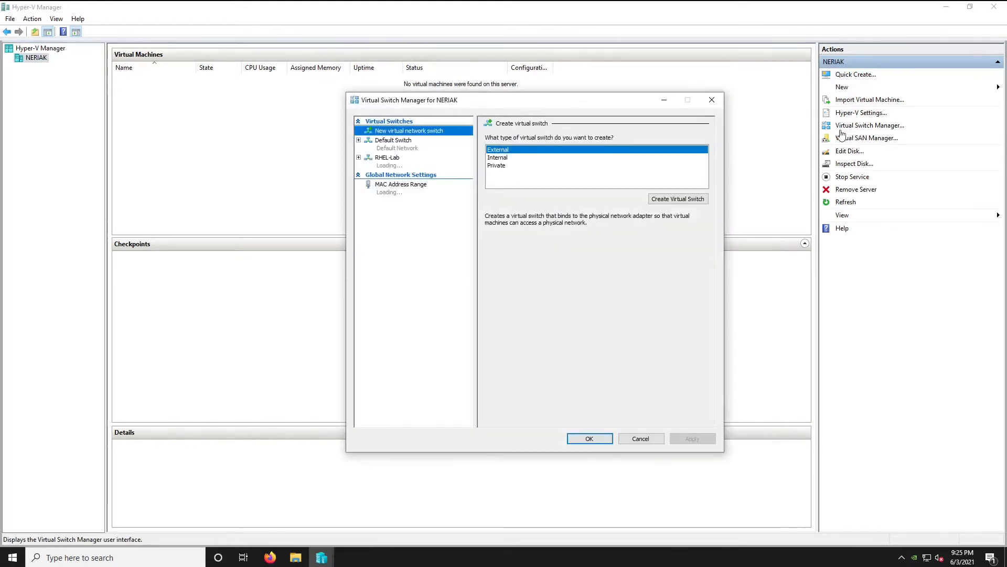
{"action": "left_click", "coordinate": [428, 165]}
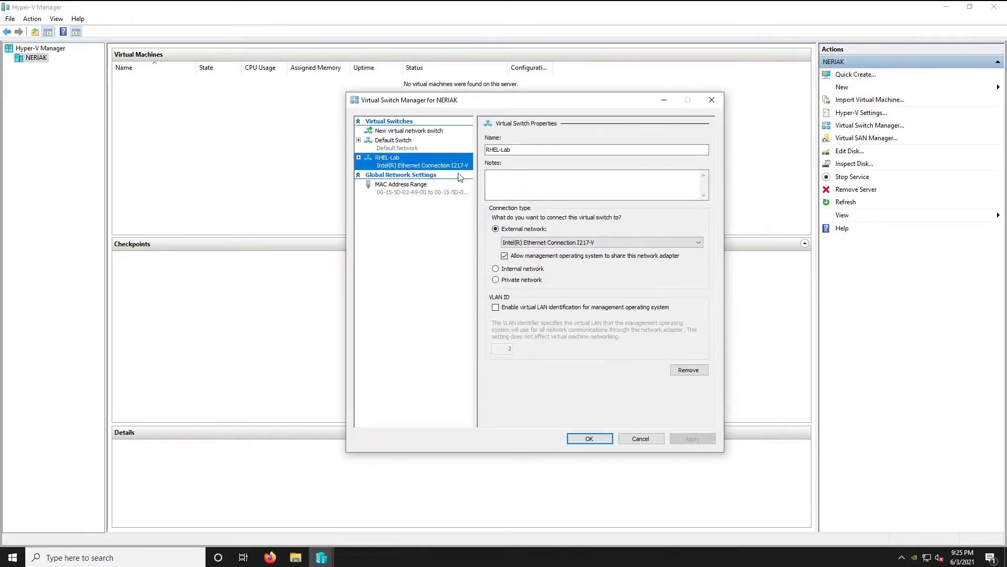
{"action": "left_click", "coordinate": [641, 439]}
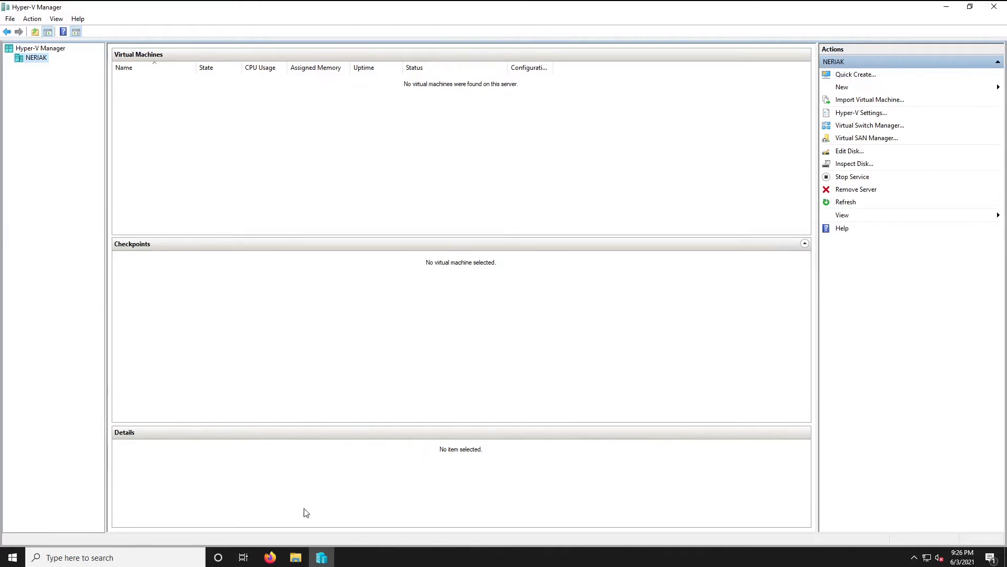
{"action": "left_click", "coordinate": [270, 557]}
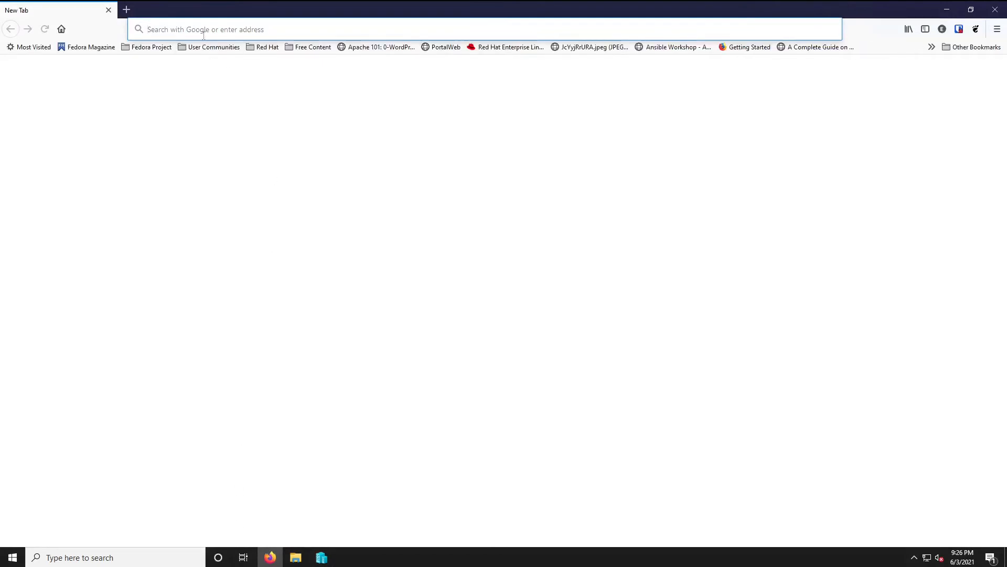
{"action": "left_click", "coordinate": [204, 34]}
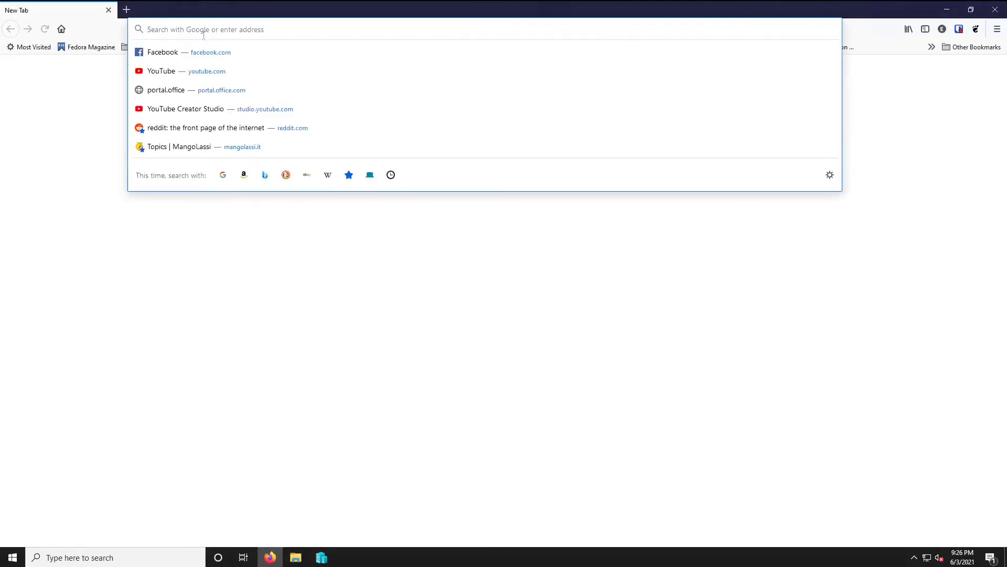
{"action": "type", "text": "www.redhat.com"}
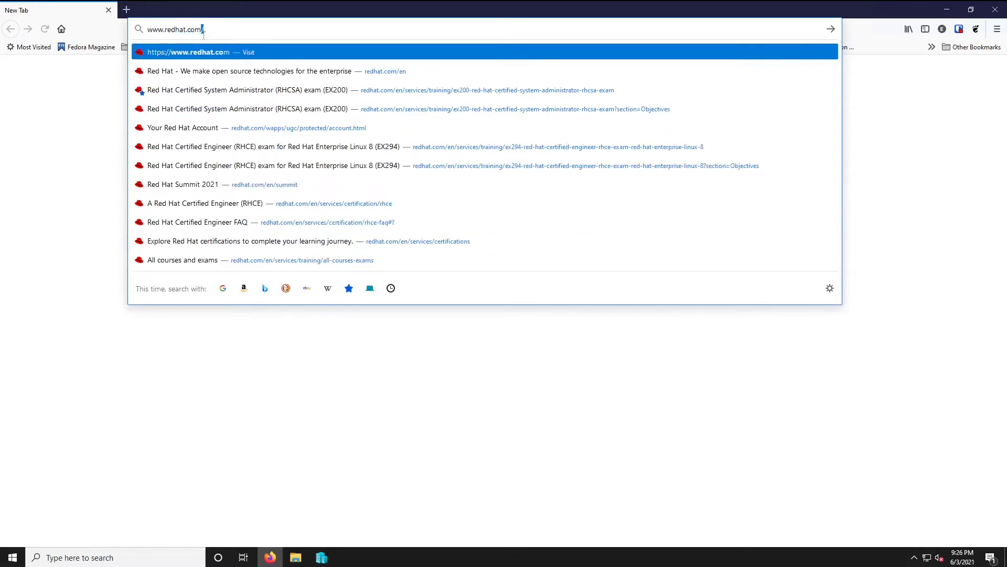
{"action": "key", "text": "Return"}
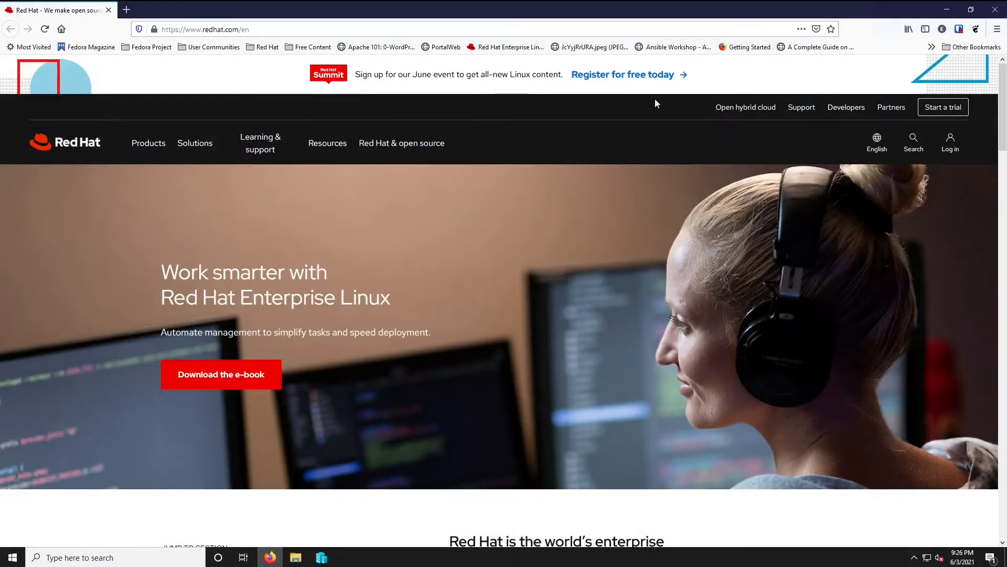
Step: Go to the Red Hat Developer site and open the Join Red Hat Developer registration form
{"action": "left_click", "coordinate": [845, 106]}
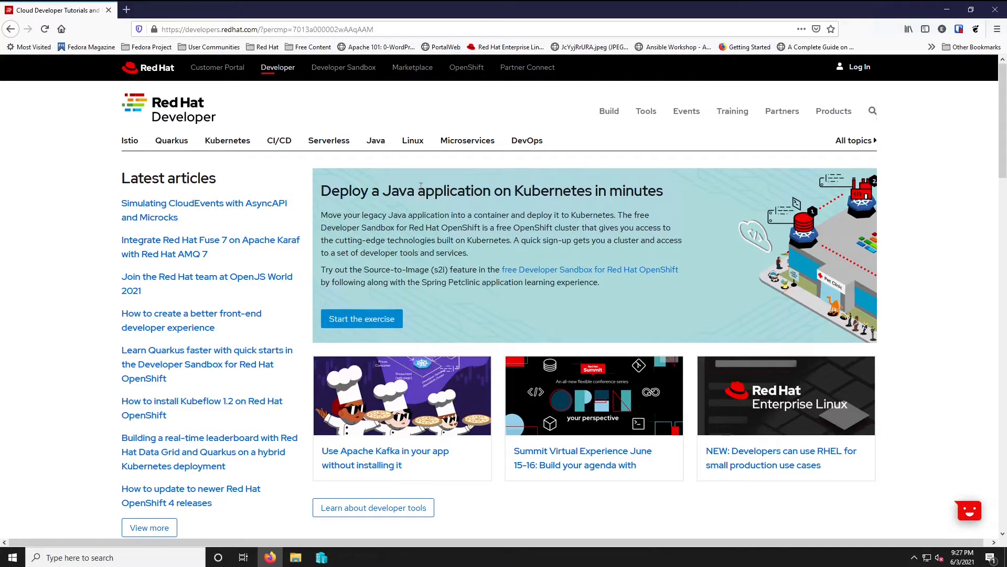
{"action": "scroll", "coordinate": [421, 185], "scroll_direction": "down", "scroll_amount": 15}
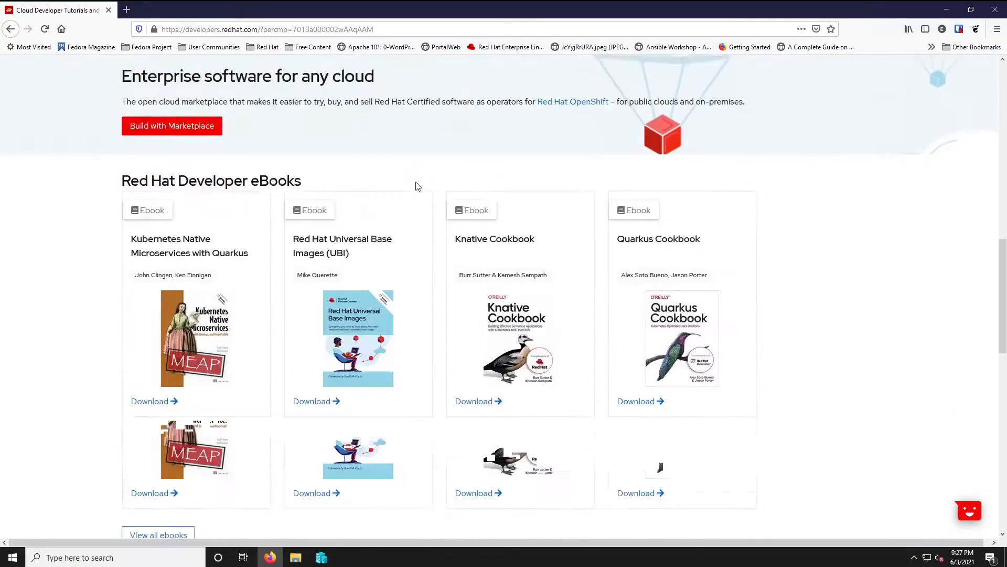
{"action": "scroll", "coordinate": [418, 186], "scroll_direction": "up", "scroll_amount": 8}
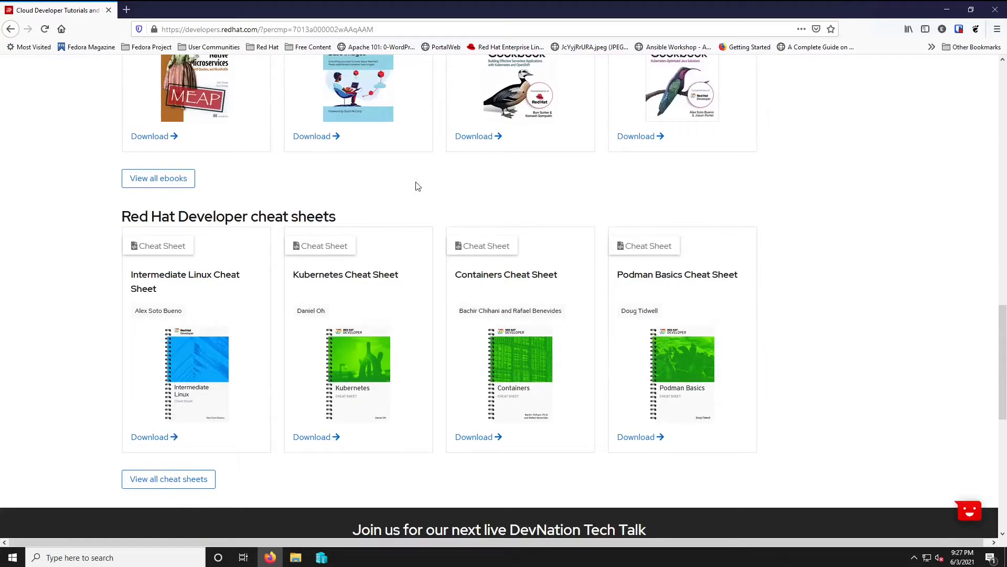
{"action": "scroll", "coordinate": [418, 186], "scroll_direction": "down", "scroll_amount": 10}
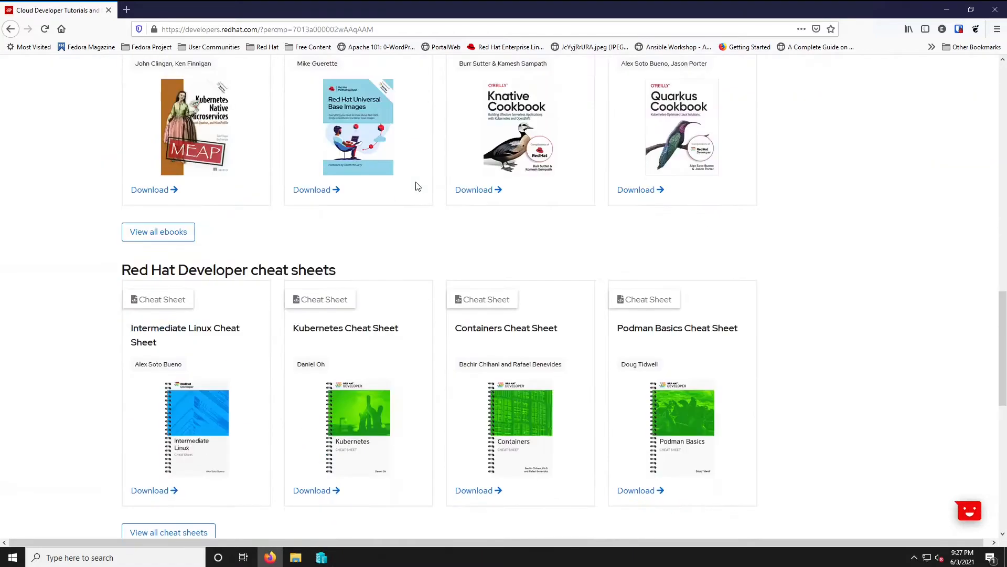
{"action": "scroll", "coordinate": [418, 186], "scroll_direction": "down", "scroll_amount": 3}
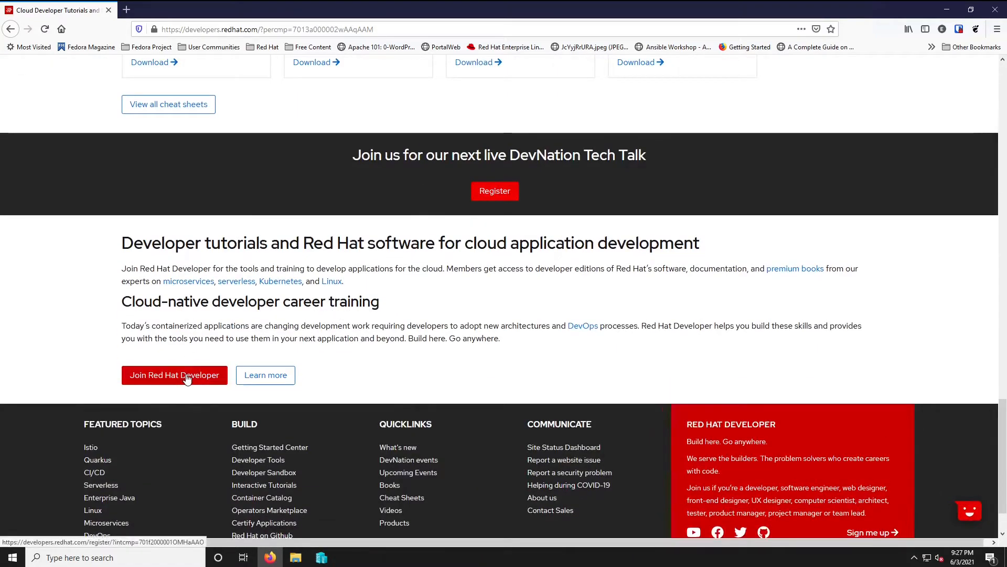
{"action": "left_click", "coordinate": [187, 379]}
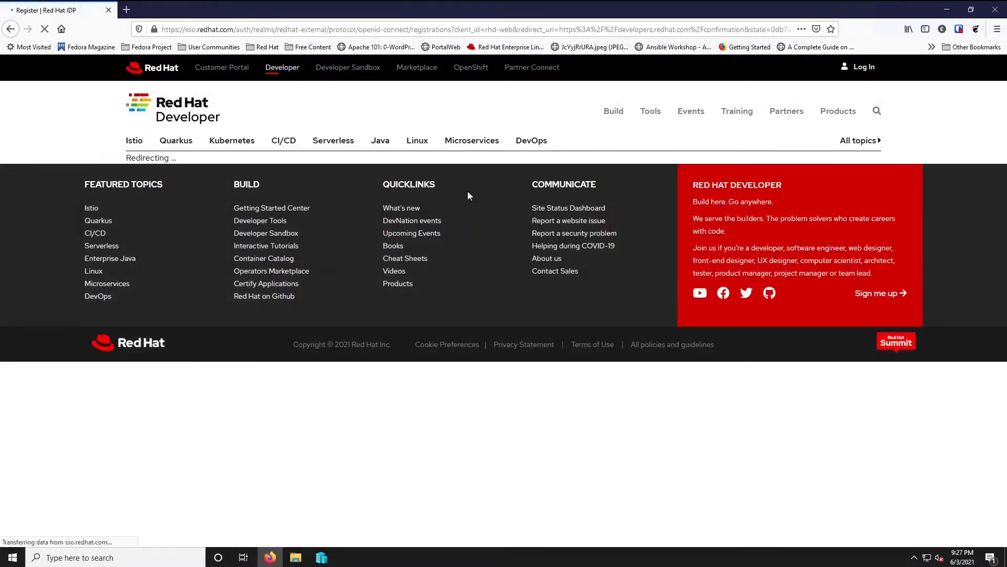
Step: Examine the Red Hat account registration form, including the job role options, terms and email opt-in, without filling it in
{"action": "scroll", "coordinate": [467, 252], "scroll_direction": "down", "scroll_amount": 3}
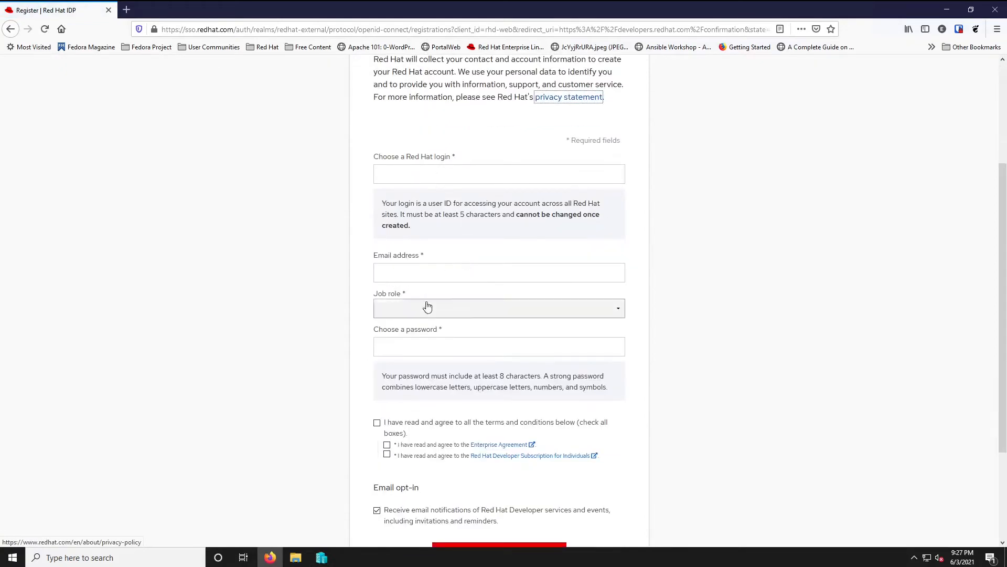
{"action": "left_click", "coordinate": [609, 311]}
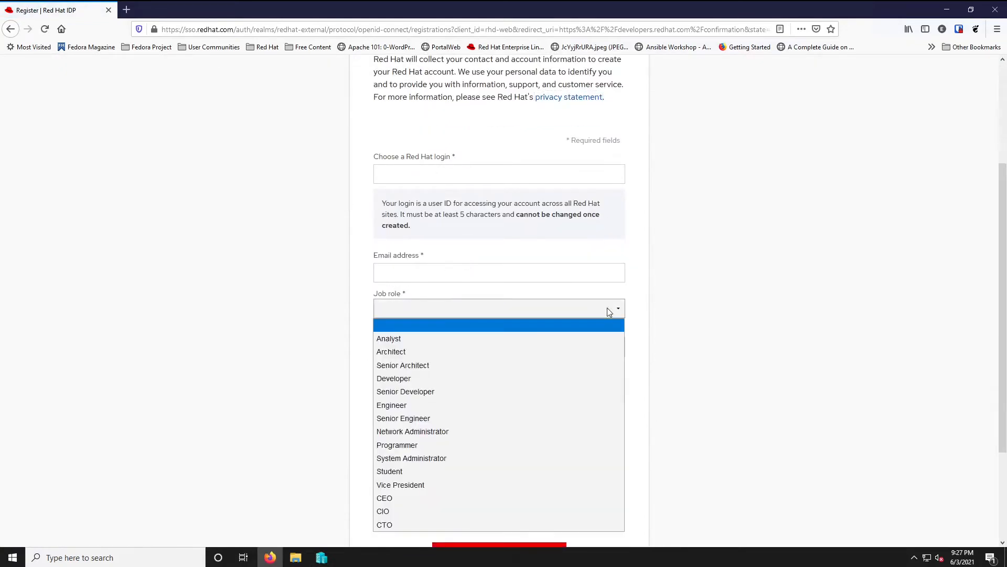
{"action": "left_click", "coordinate": [365, 313]}
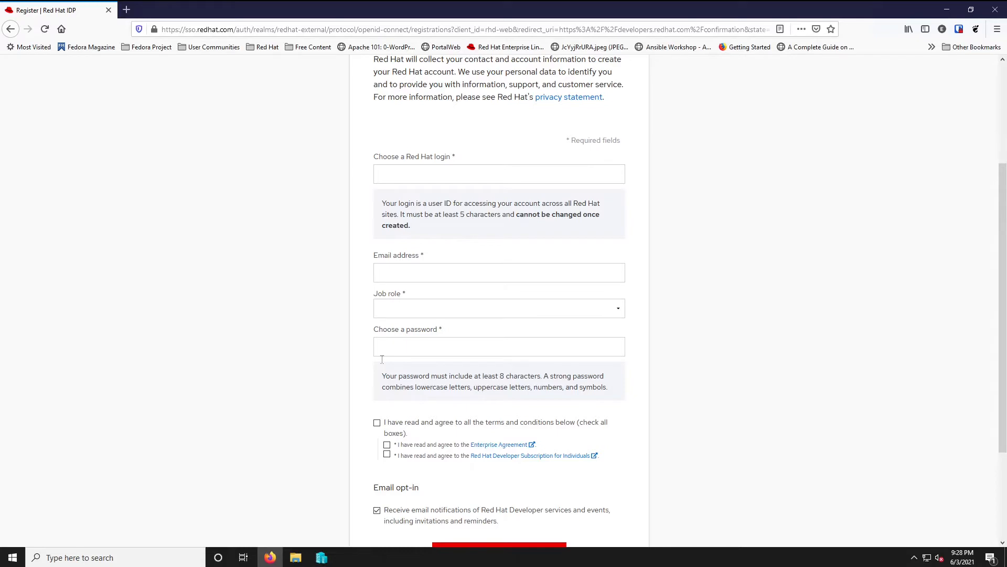
{"action": "scroll", "coordinate": [381, 359], "scroll_direction": "down", "scroll_amount": 3}
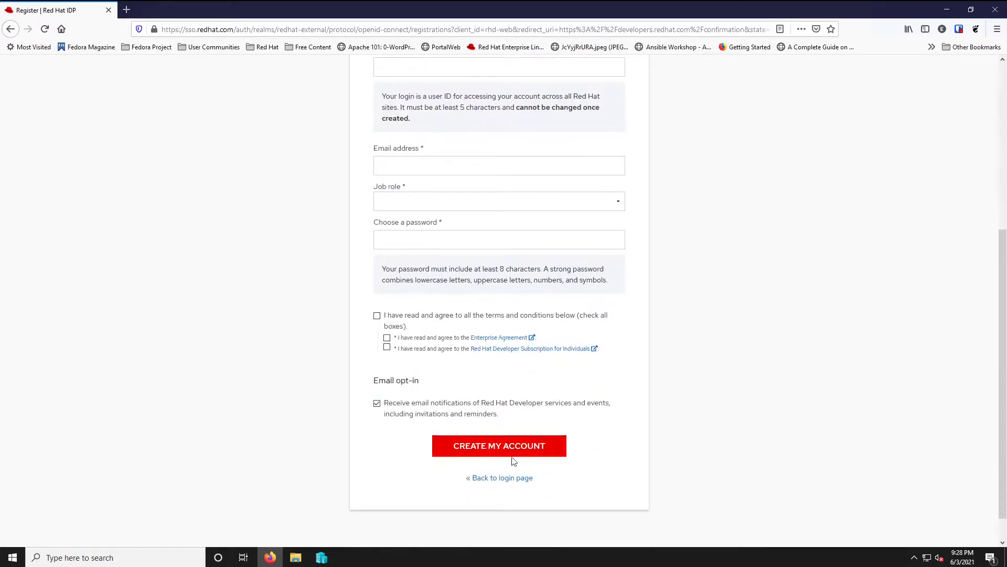
{"action": "scroll", "coordinate": [434, 341], "scroll_direction": "up", "scroll_amount": 5}
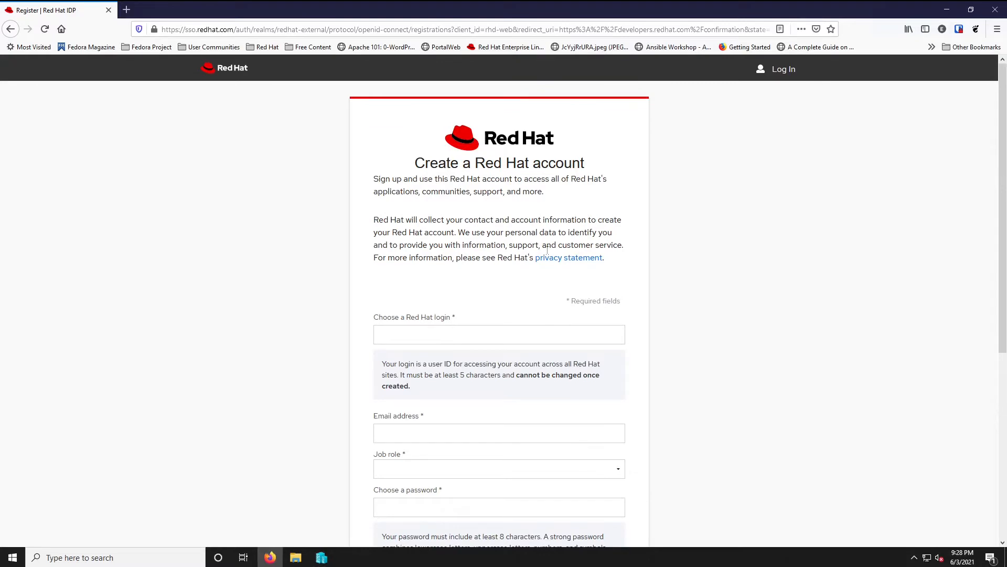
Step: Return to the Red Hat Developer site and open the Red Hat Enterprise Linux download page from its products
{"action": "left_click", "coordinate": [239, 67]}
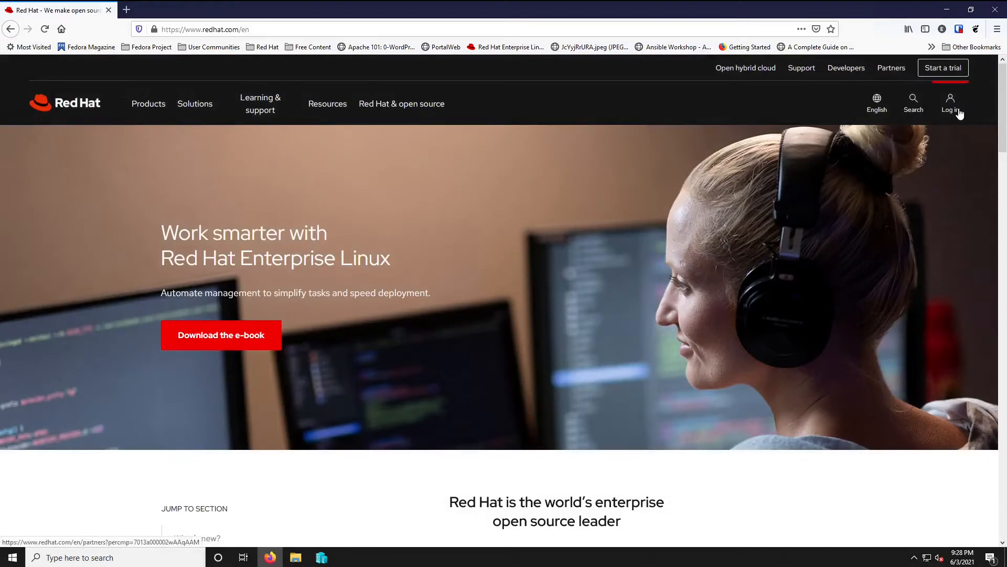
{"action": "left_click", "coordinate": [851, 70]}
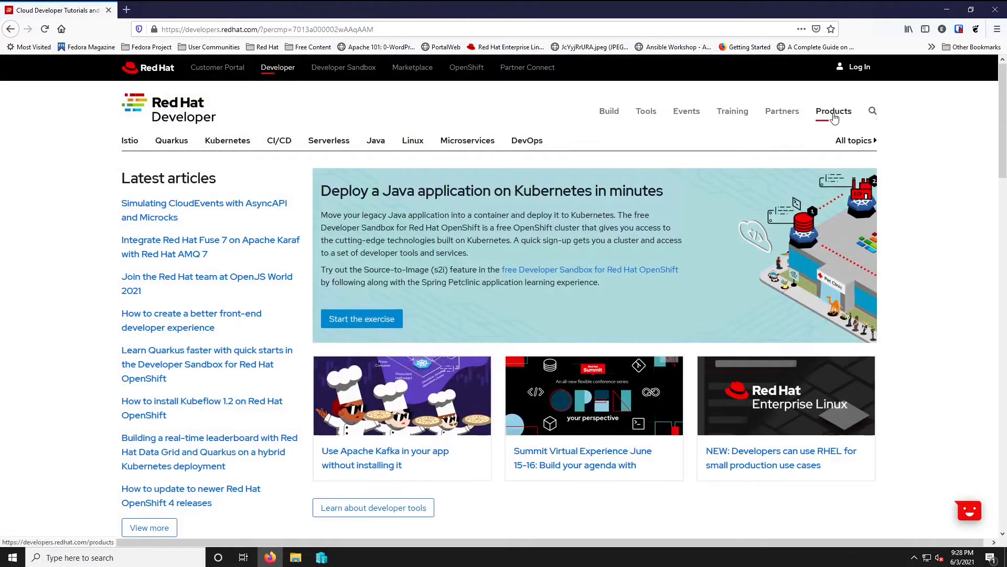
{"action": "left_click", "coordinate": [833, 111]}
{"action": "scroll", "coordinate": [454, 233], "scroll_direction": "down", "scroll_amount": 5}
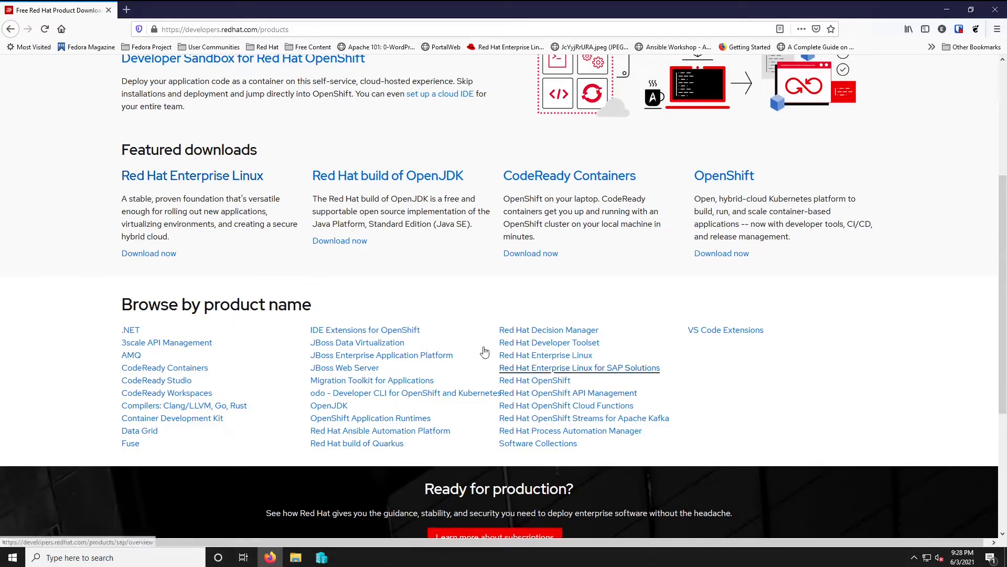
{"action": "left_click", "coordinate": [247, 176]}
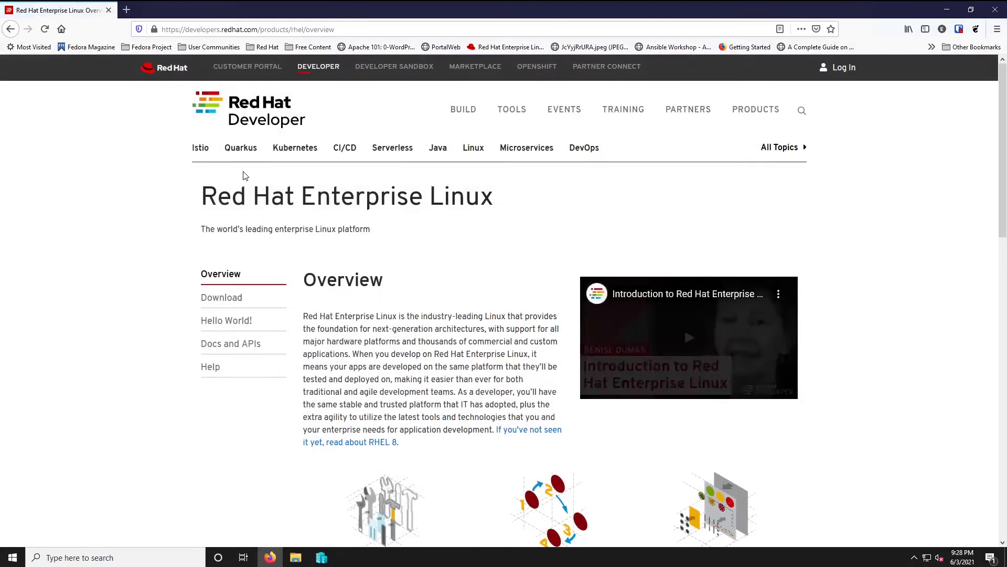
{"action": "left_click", "coordinate": [240, 300]}
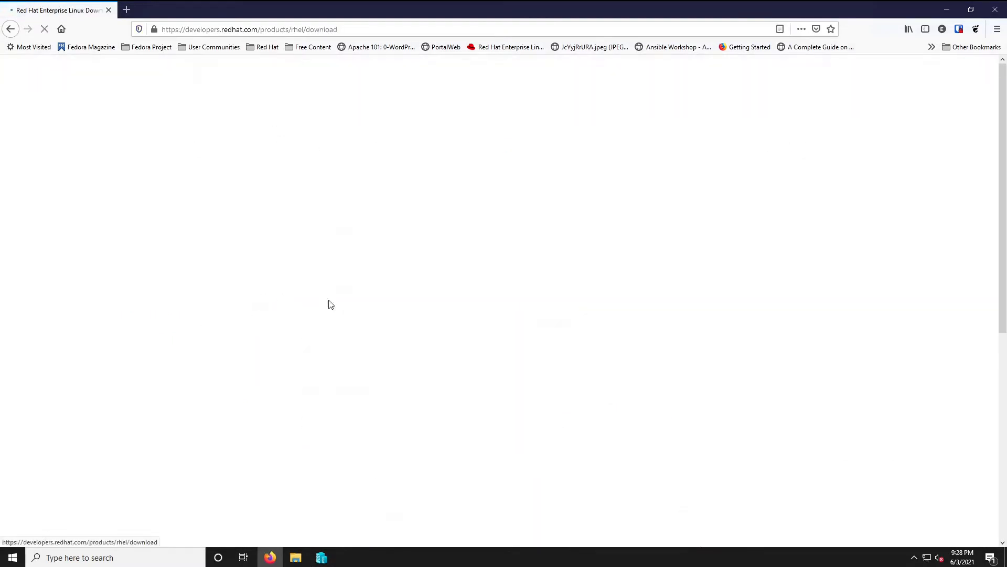
{"action": "scroll", "coordinate": [364, 309], "scroll_direction": "down", "scroll_amount": 2}
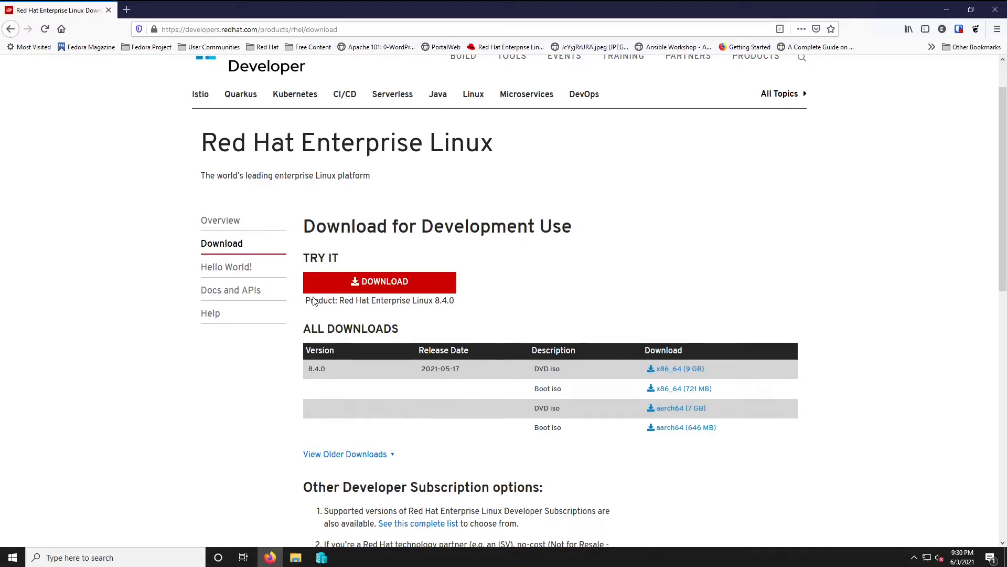
Step: Switch to File Explorer, locate rhel-8.4-x86_64-dvd.iso in C:\ISOs, and close File Explorer and Firefox
{"action": "left_click", "coordinate": [296, 557]}
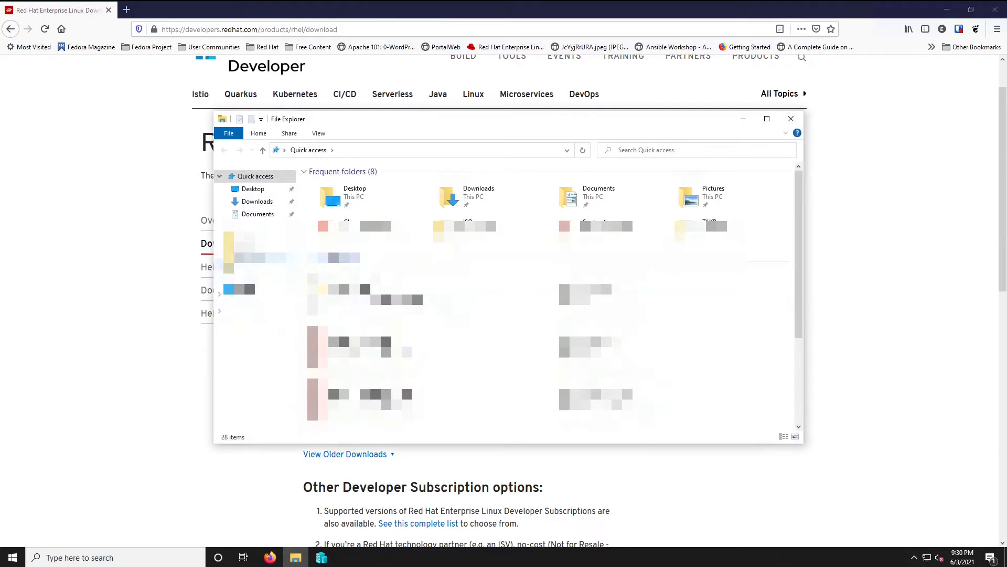
{"action": "left_click", "coordinate": [247, 294]}
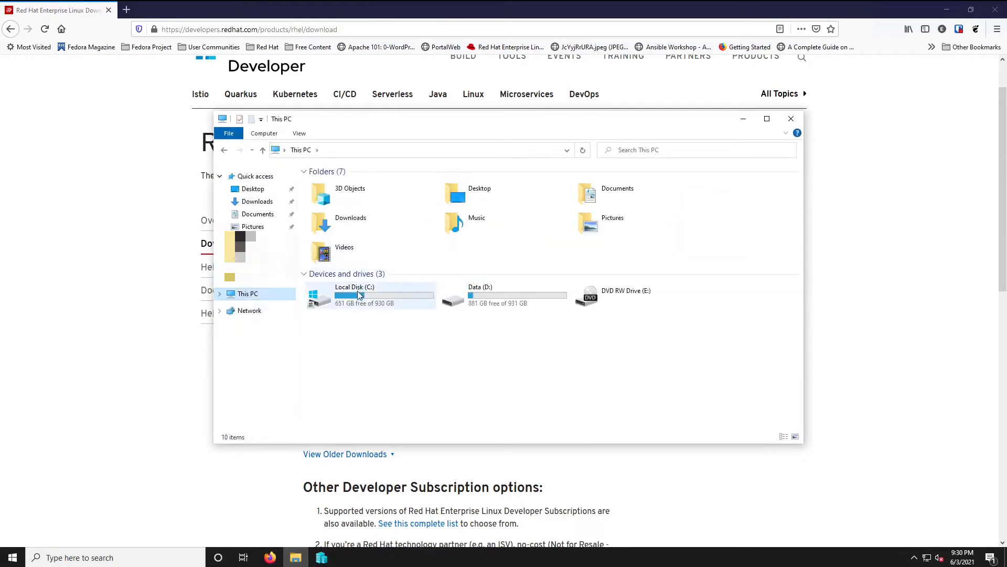
{"action": "double_click", "coordinate": [359, 296]}
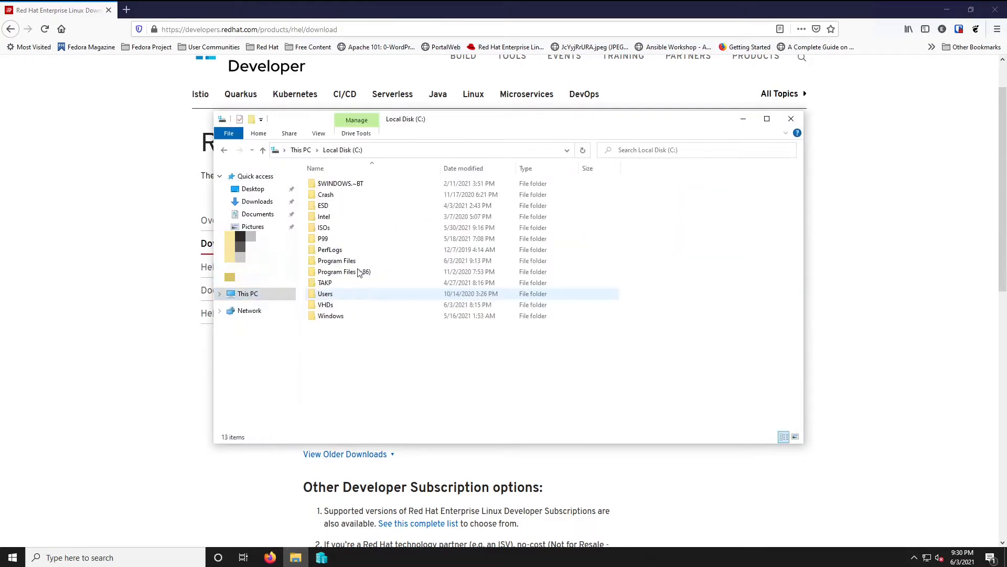
{"action": "double_click", "coordinate": [332, 232]}
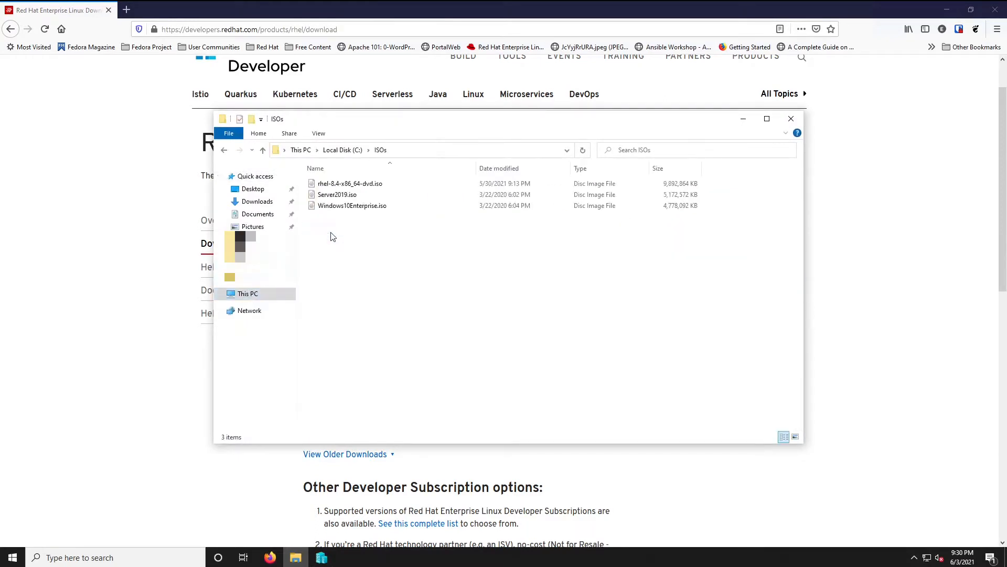
{"action": "left_click", "coordinate": [350, 184]}
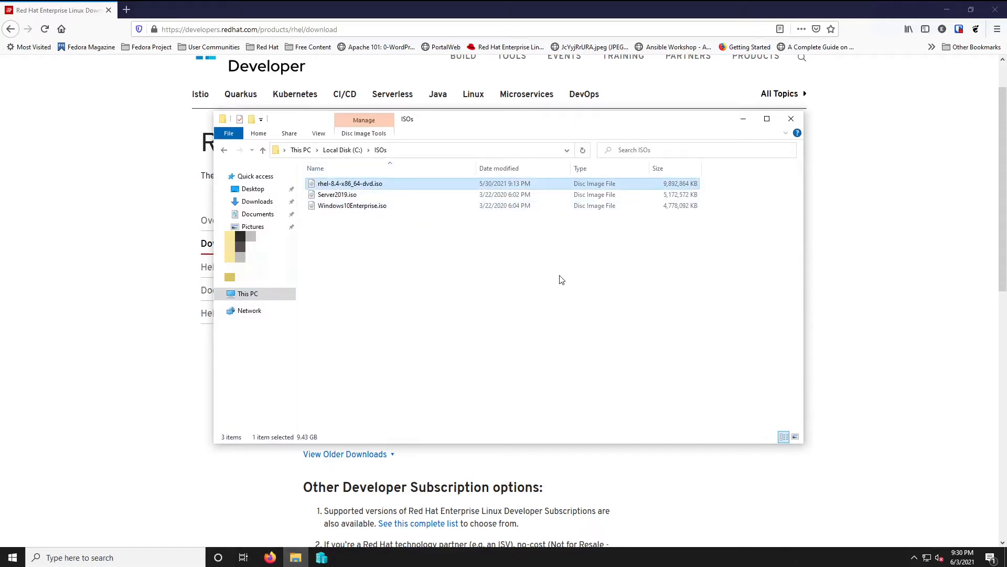
{"action": "left_click", "coordinate": [791, 119]}
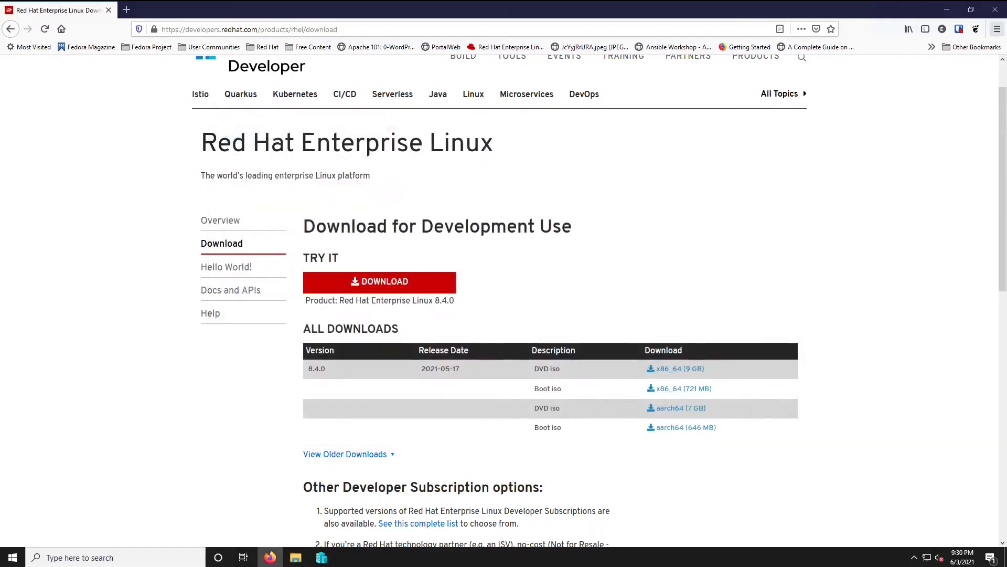
{"action": "left_click", "coordinate": [996, 9]}
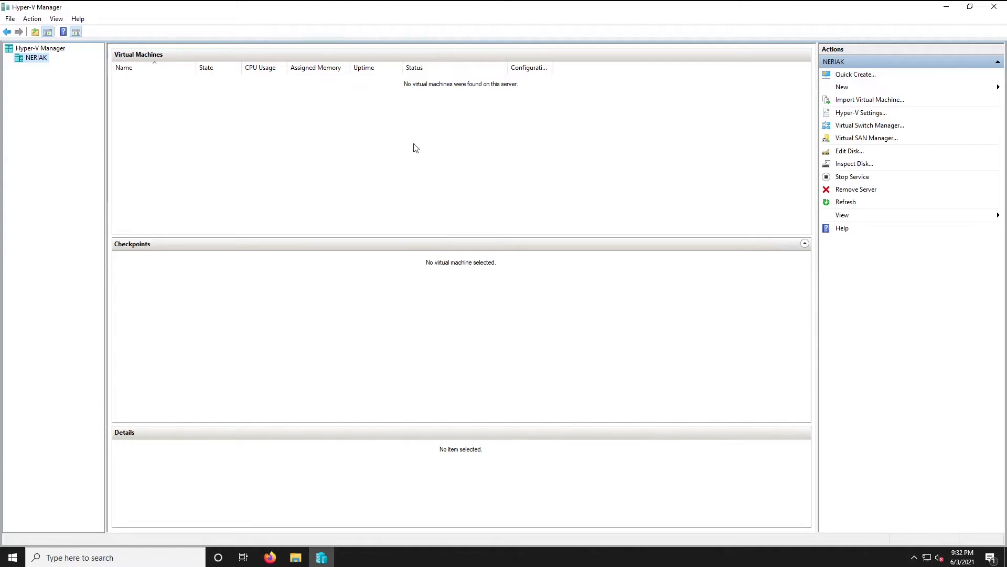
Step: Start a new virtual machine in Hyper-V Manager named RHEL-WS and make it Generation 2
{"action": "left_click", "coordinate": [854, 89]}
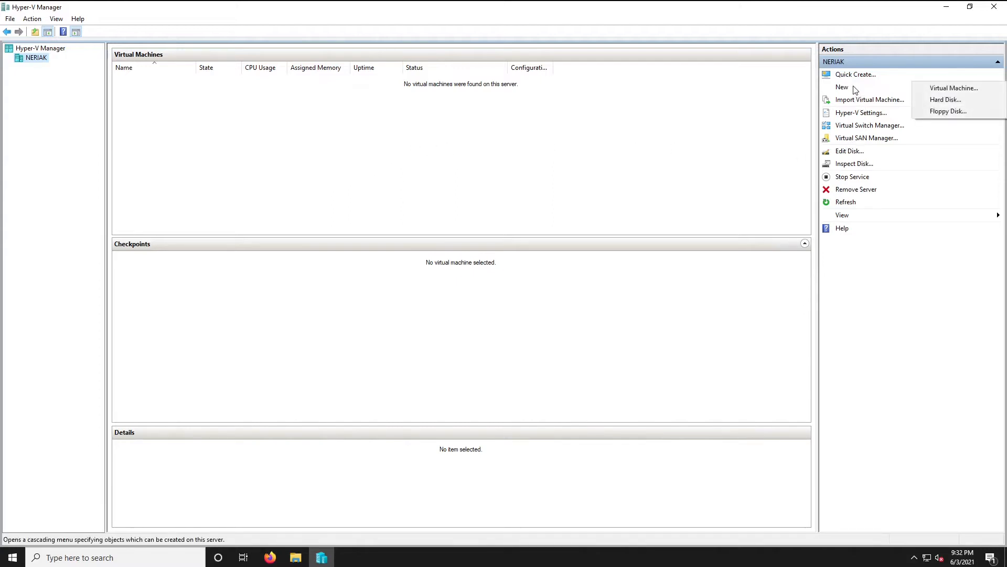
{"action": "left_click", "coordinate": [942, 89]}
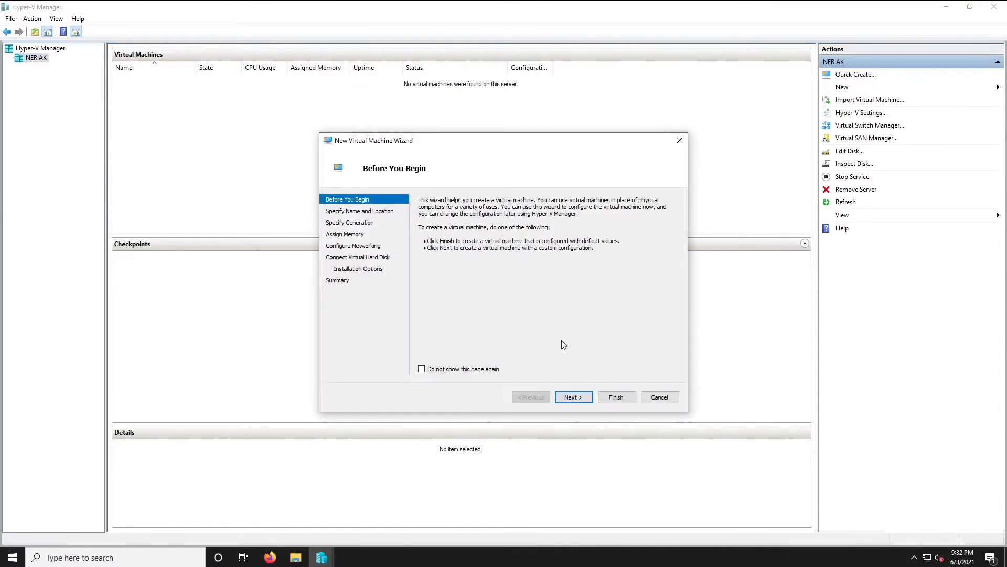
{"action": "left_click", "coordinate": [574, 397]}
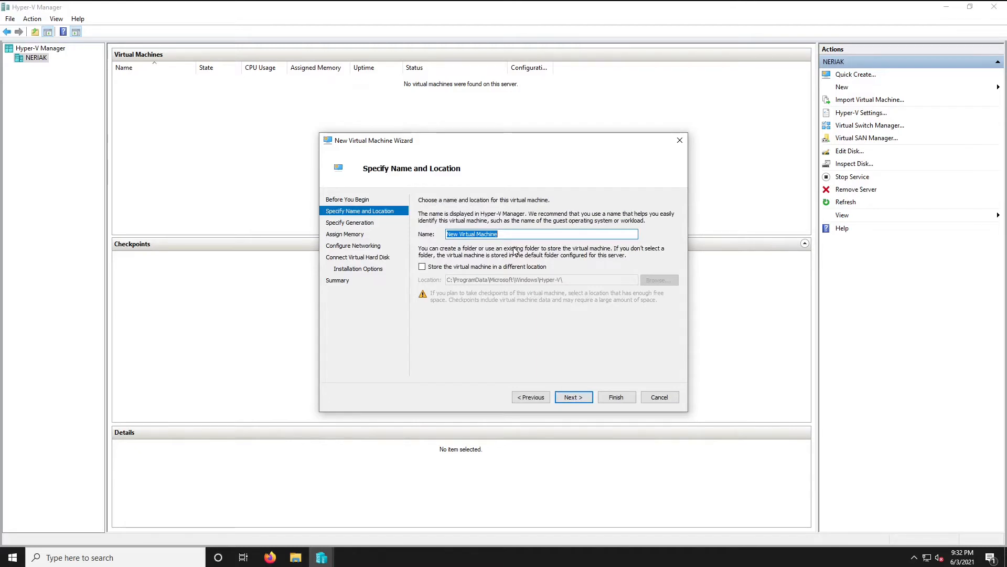
{"action": "type", "text": "RHEL-WS"}
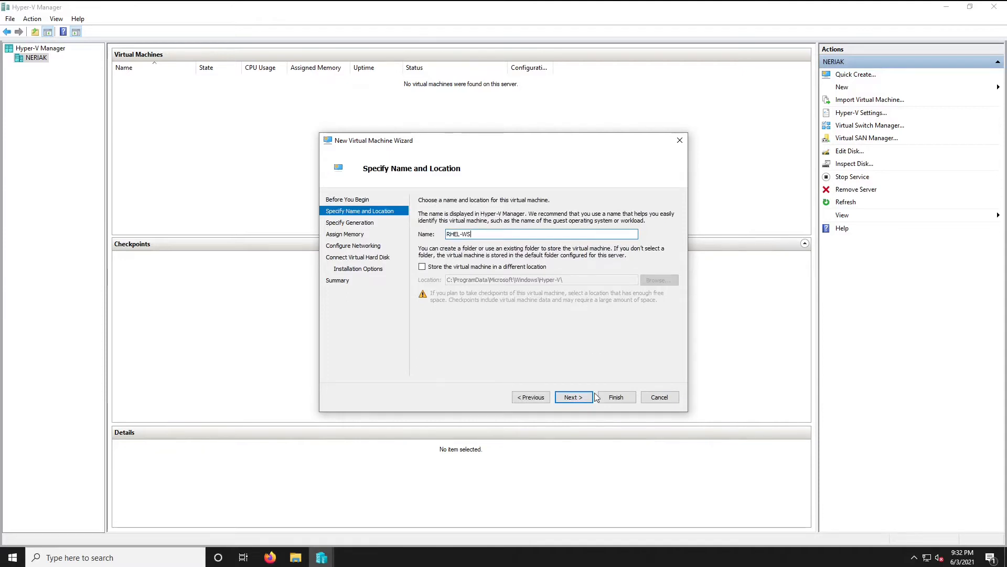
{"action": "left_click", "coordinate": [574, 398]}
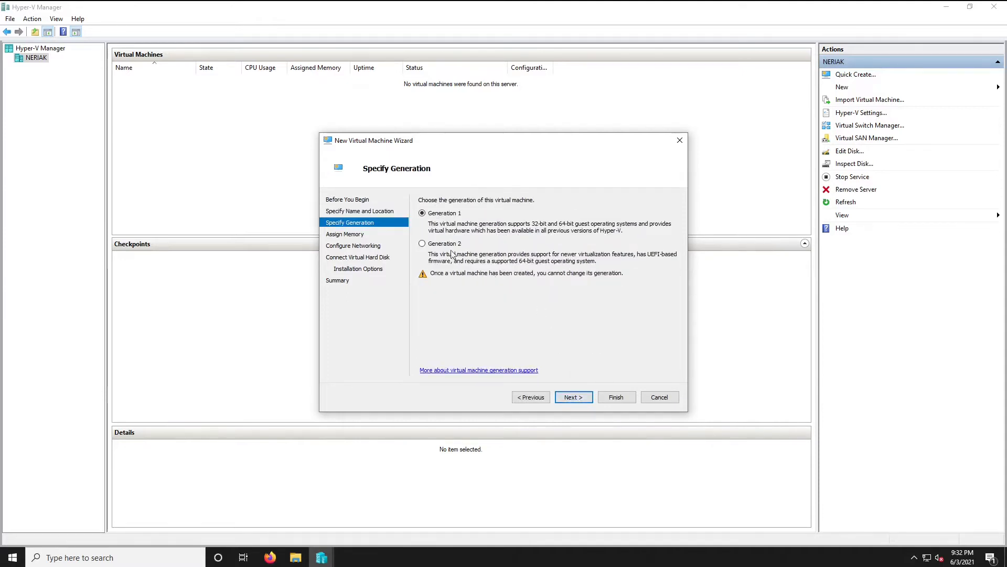
{"action": "left_click", "coordinate": [423, 245]}
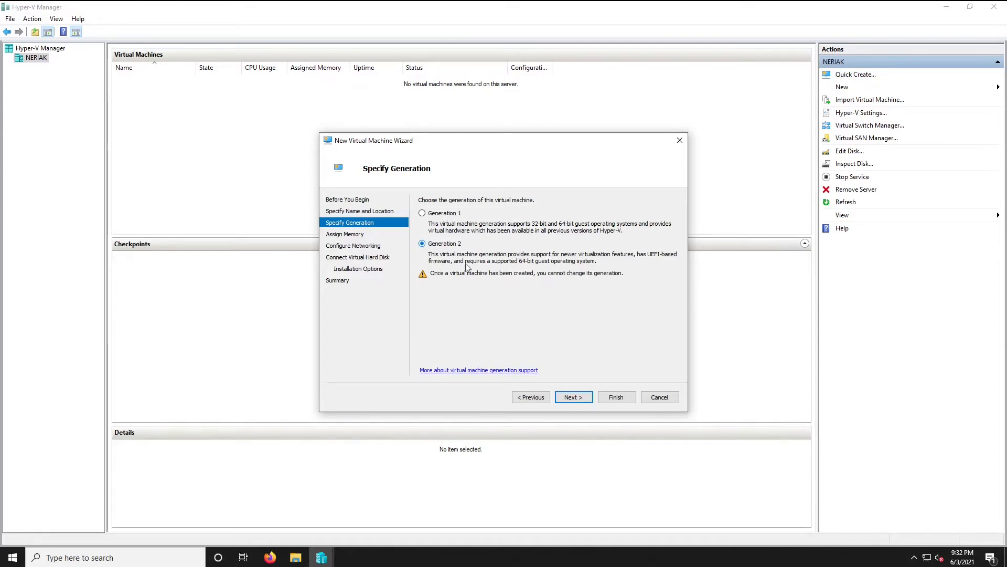
{"action": "left_click", "coordinate": [583, 398]}
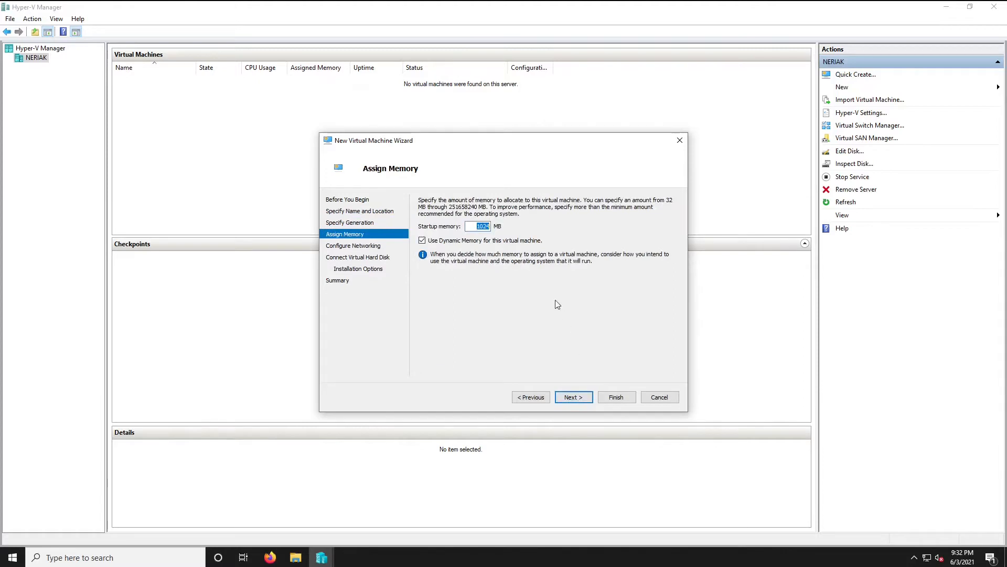
Step: Turn off dynamic memory for the new virtual machine and set its startup memory to 2048 MB
{"action": "left_click", "coordinate": [422, 241]}
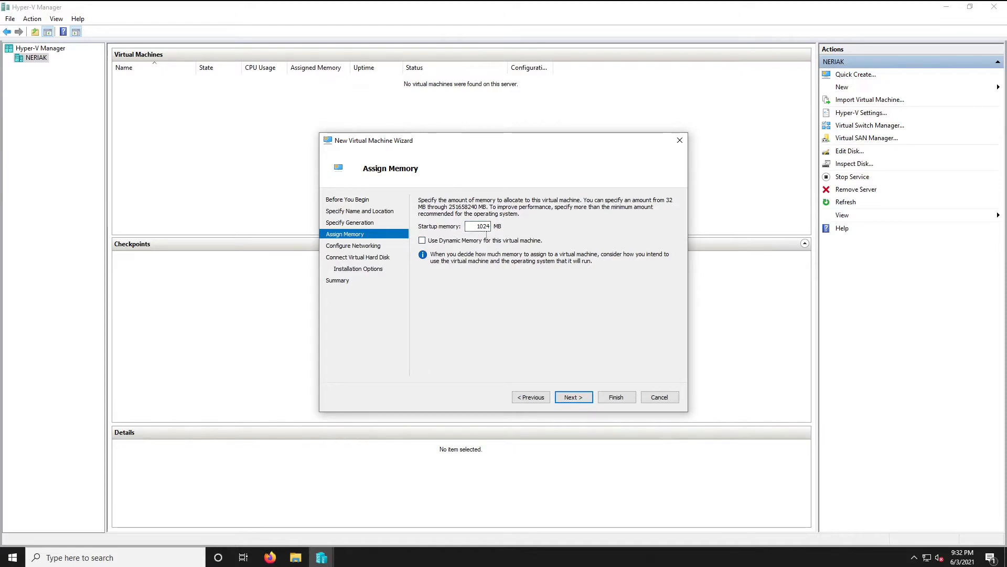
{"action": "double_click", "coordinate": [487, 231]}
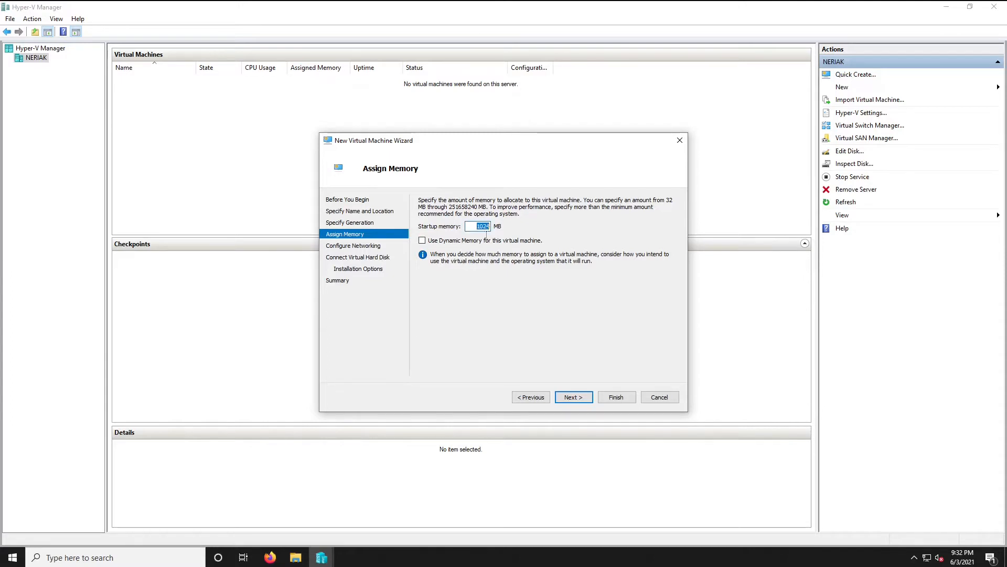
{"action": "type", "text": "2048"}
{"action": "left_click", "coordinate": [574, 397]}
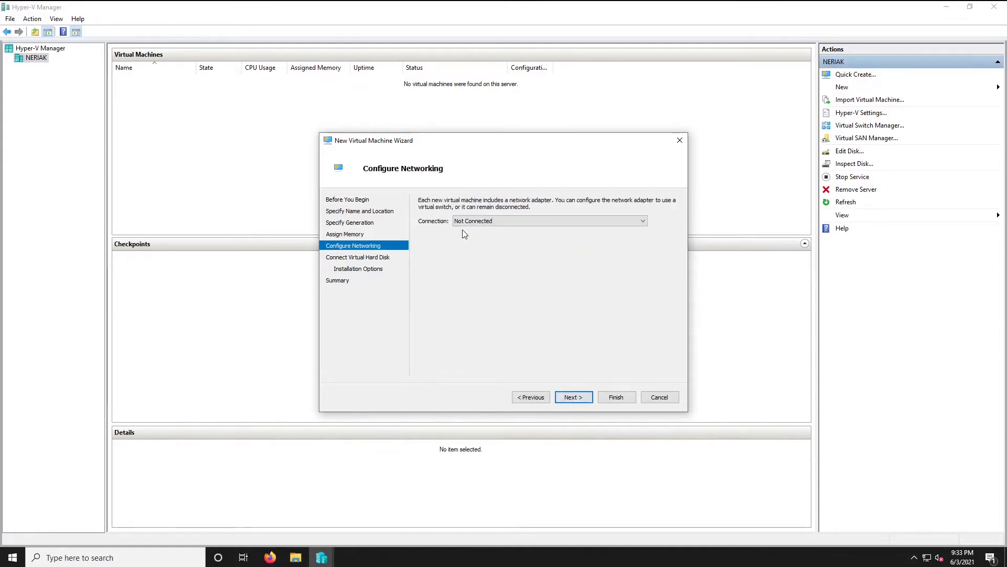
Step: Connect the new virtual machine to the RHEL-Lab switch and set its new virtual hard disk size to 20 GB
{"action": "left_click", "coordinate": [483, 223]}
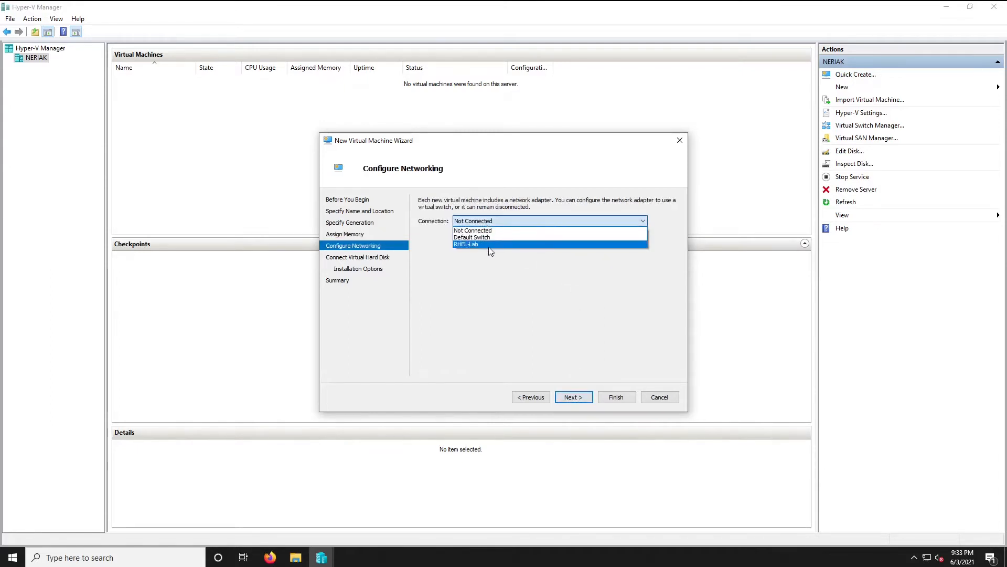
{"action": "left_click", "coordinate": [489, 246]}
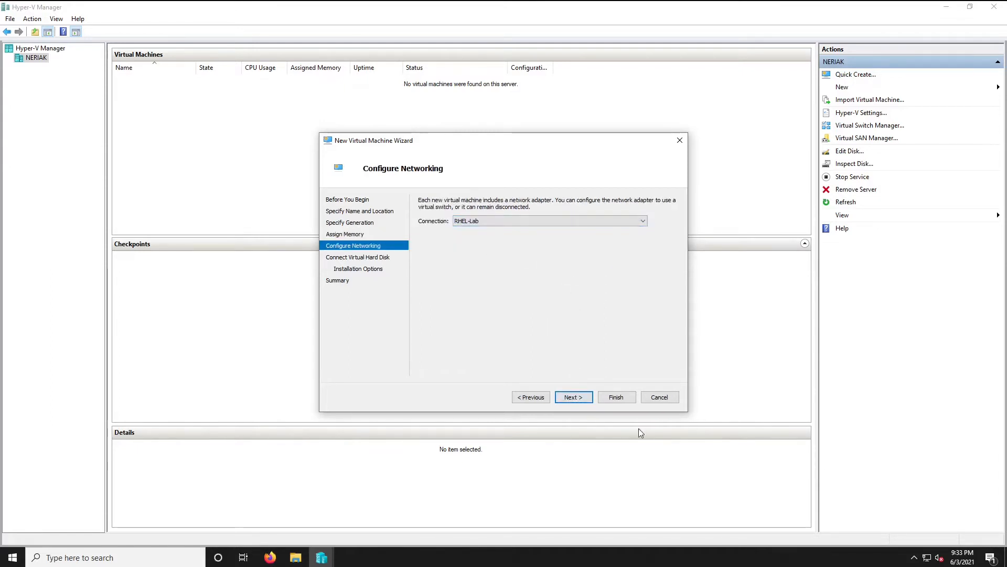
{"action": "left_click", "coordinate": [574, 397]}
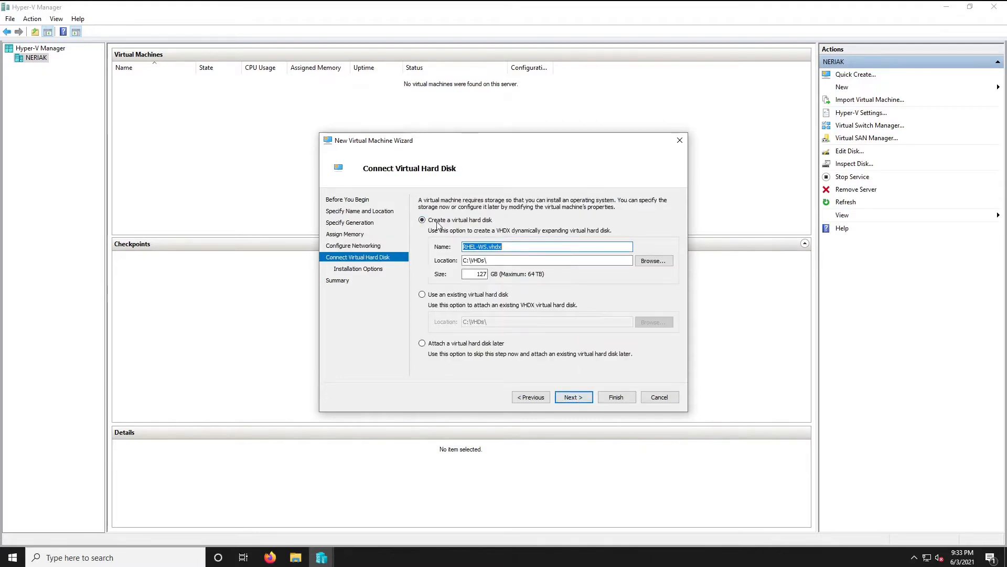
{"action": "left_click", "coordinate": [484, 278]}
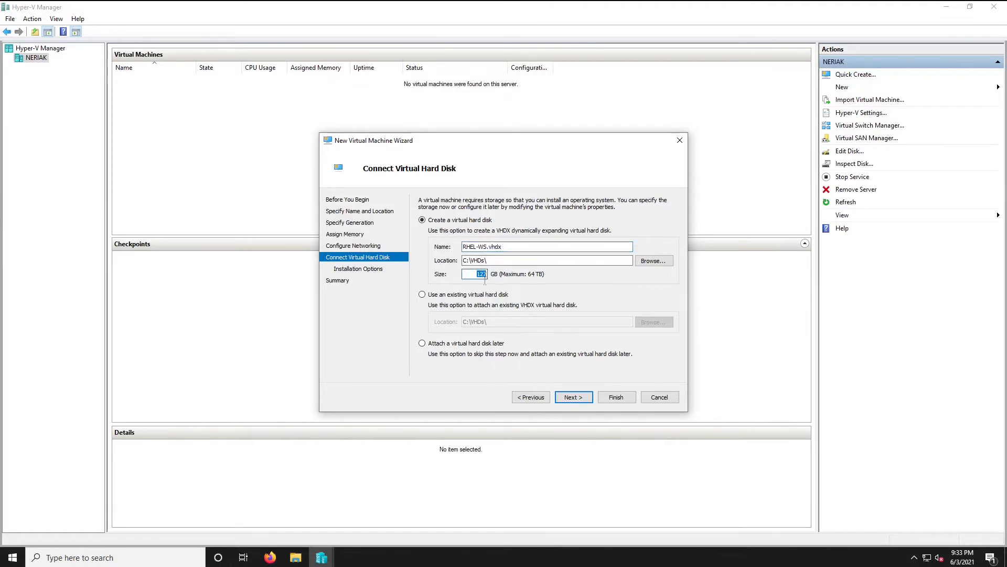
{"action": "type", "text": "20"}
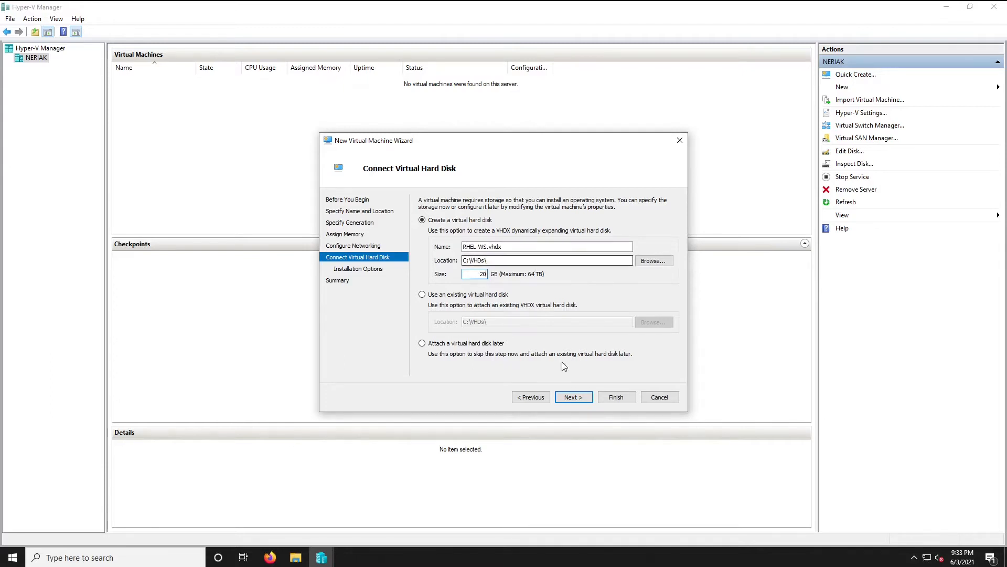
{"action": "left_click", "coordinate": [576, 397]}
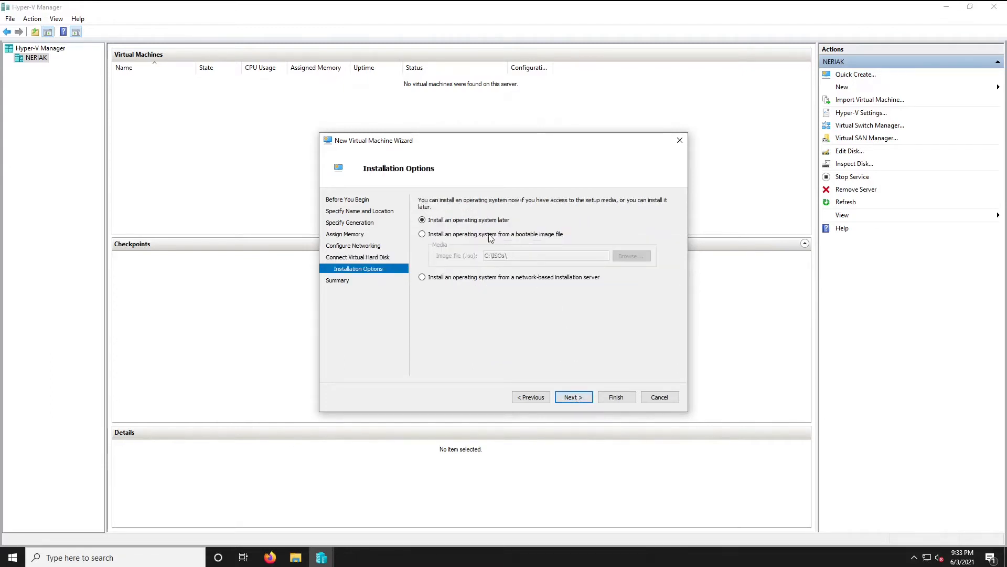
Step: Choose to install the operating system from the bootable image rhel-8.4-x86_64-dvd.iso and finish creating the RHEL-WS virtual machine
{"action": "left_click", "coordinate": [426, 234]}
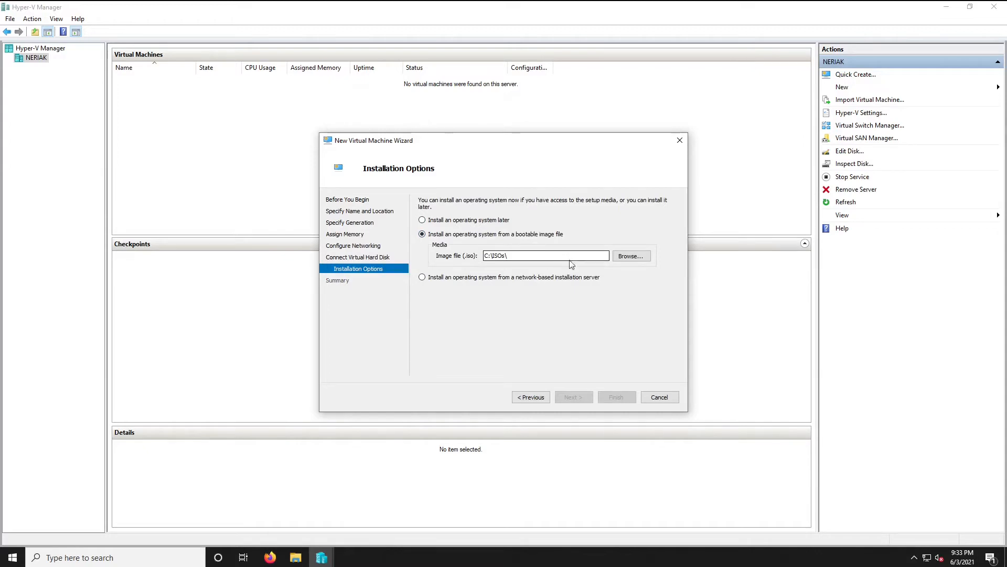
{"action": "left_click", "coordinate": [622, 257]}
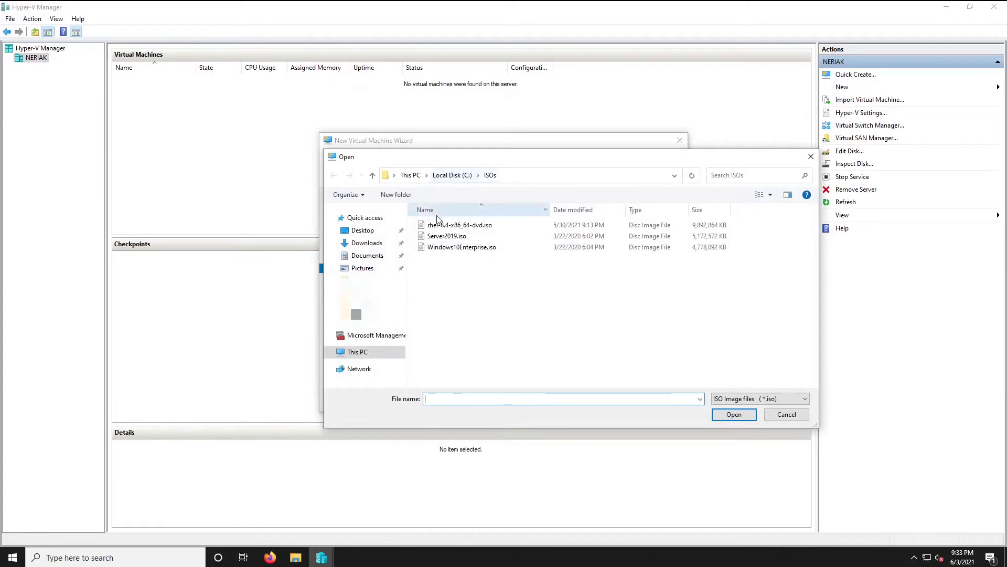
{"action": "left_click", "coordinate": [467, 225]}
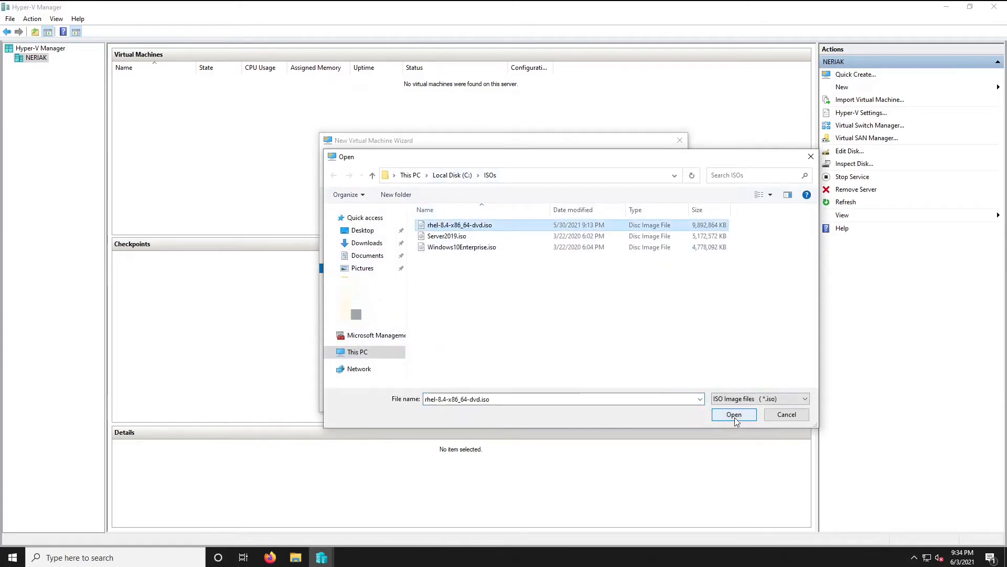
{"action": "left_click", "coordinate": [735, 416]}
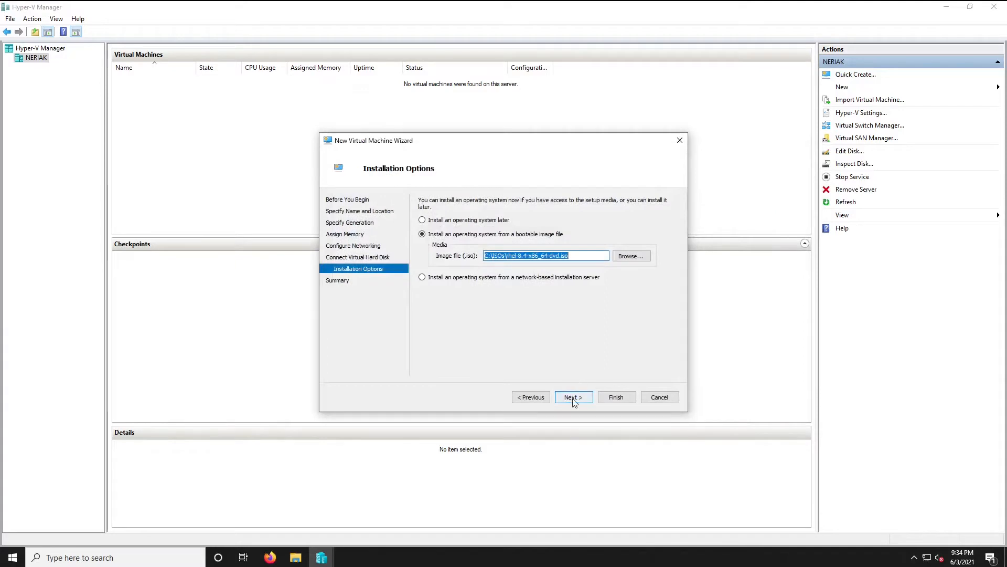
{"action": "left_click", "coordinate": [573, 397]}
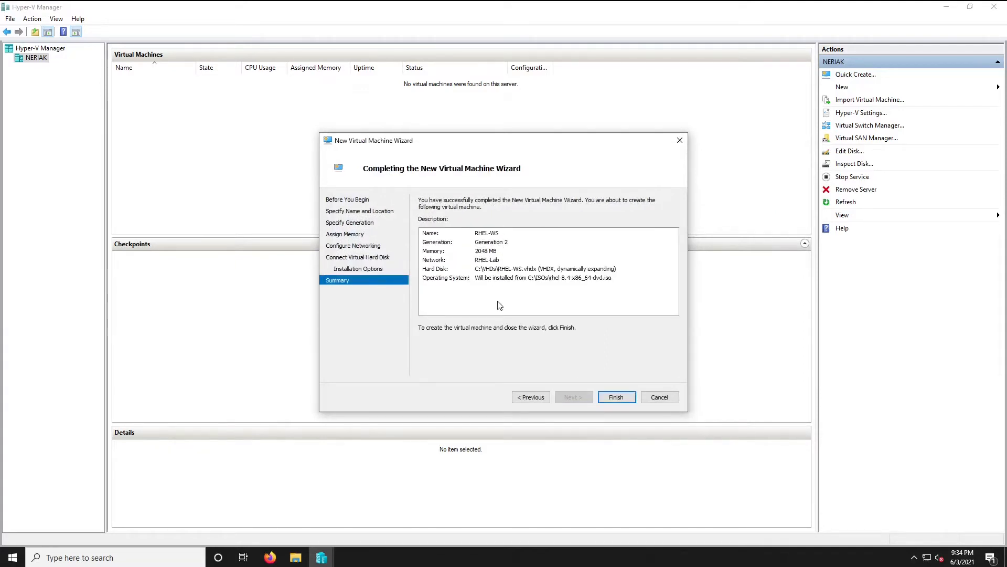
{"action": "left_click", "coordinate": [627, 401]}
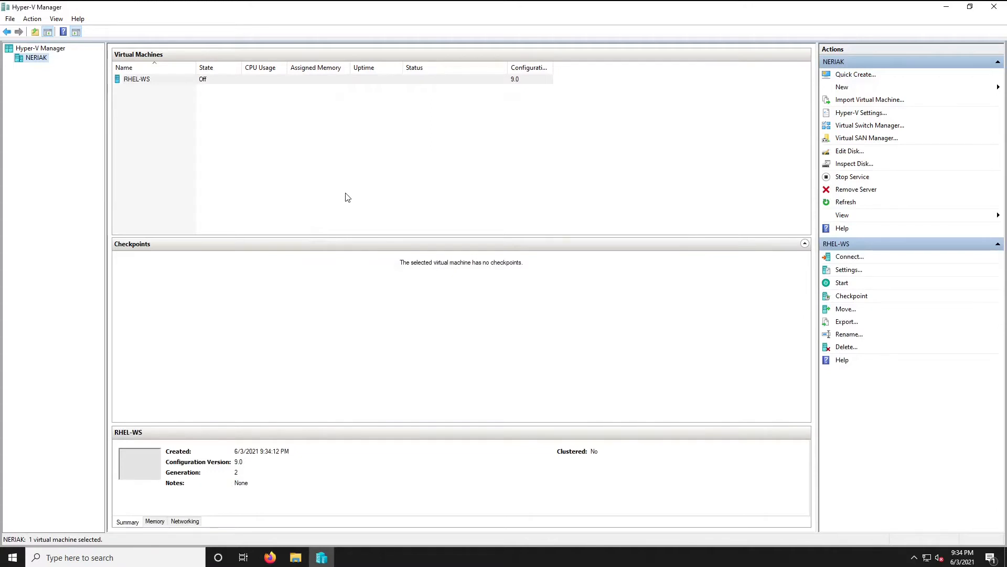
Step: Disable Secure Boot in the security settings of the RHEL-WS virtual machine and save the change
{"action": "right_click", "coordinate": [141, 82]}
{"action": "left_click", "coordinate": [155, 101]}
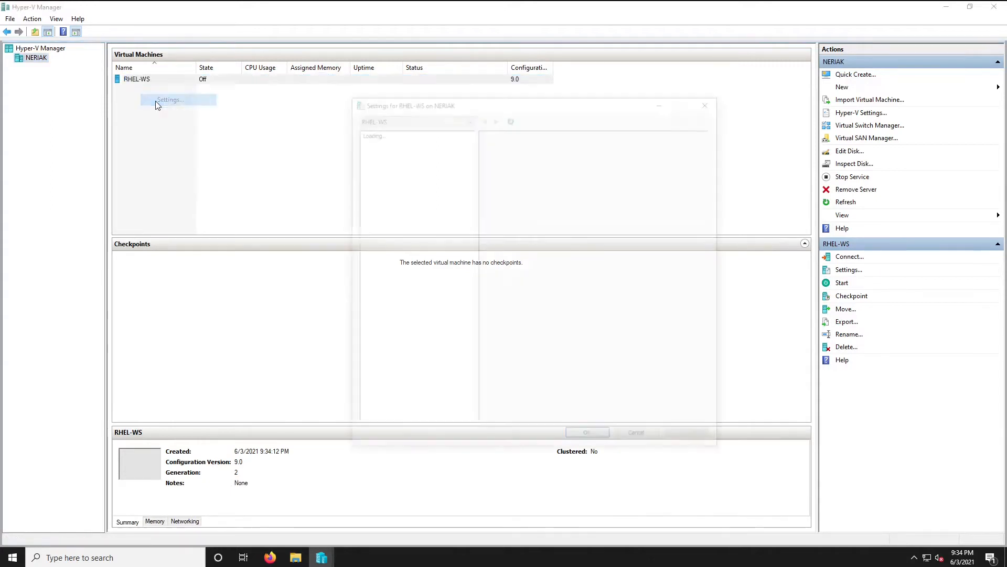
{"action": "left_click", "coordinate": [399, 173]}
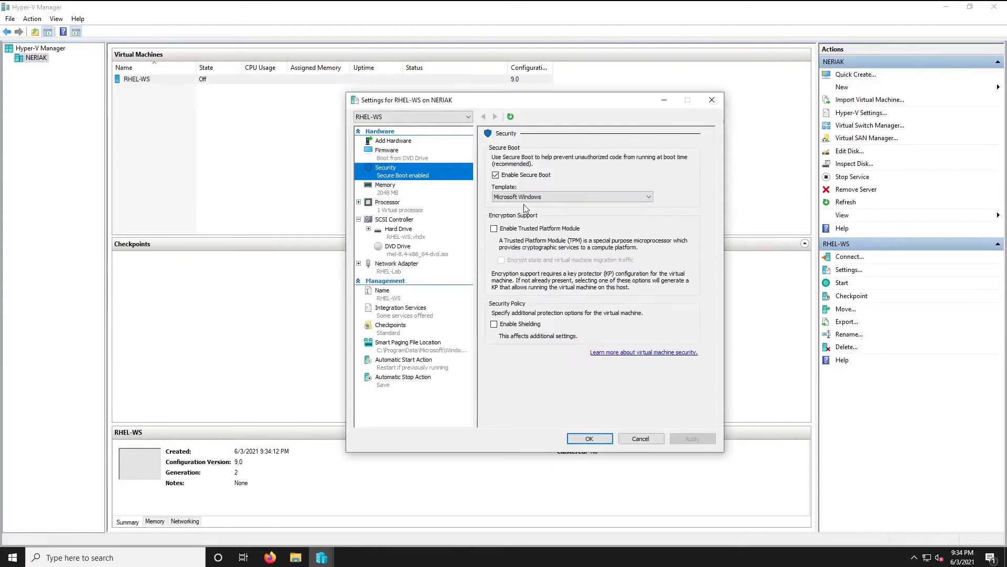
{"action": "left_click", "coordinate": [495, 175]}
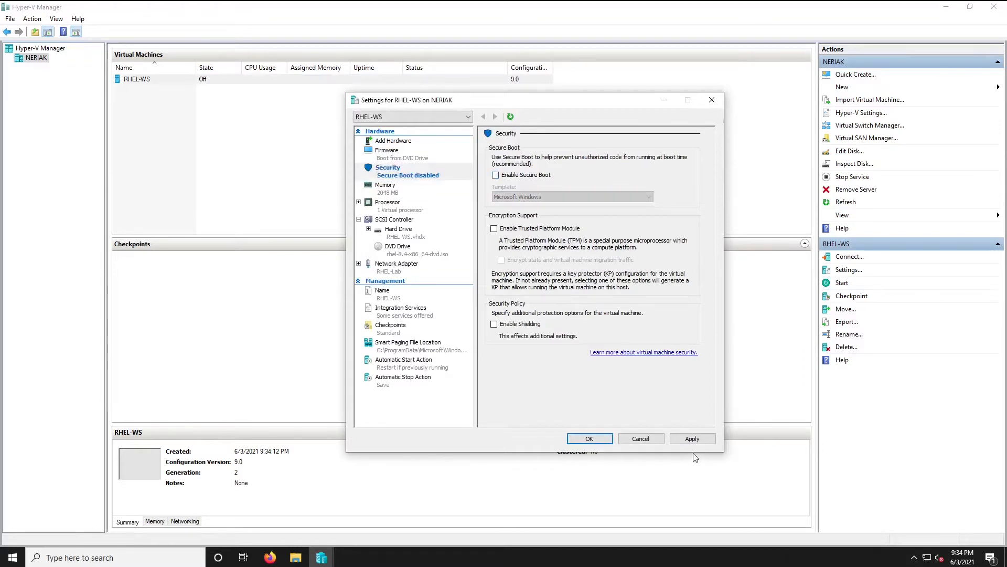
{"action": "left_click", "coordinate": [696, 439]}
{"action": "left_click", "coordinate": [590, 439]}
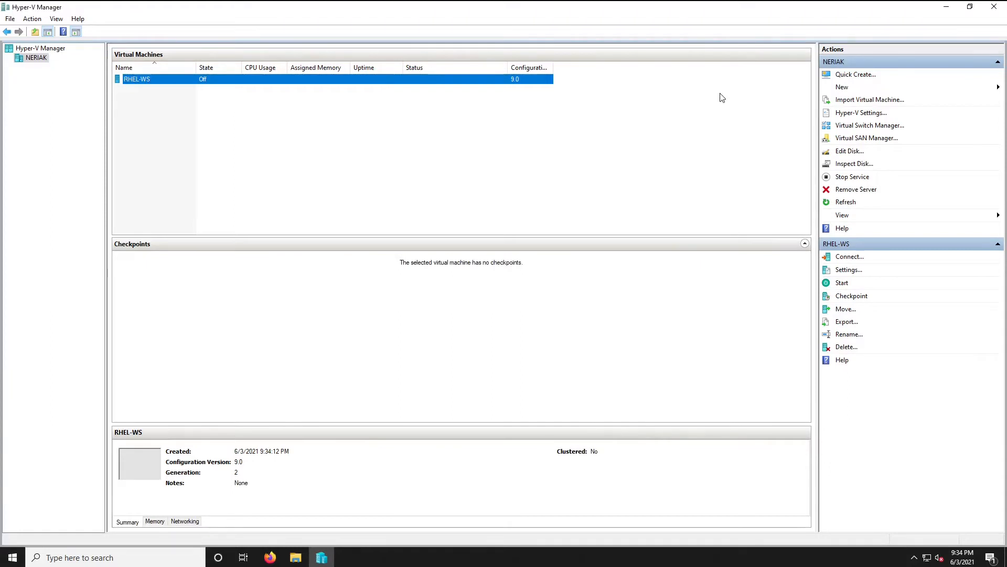
{"action": "left_click", "coordinate": [669, 141]}
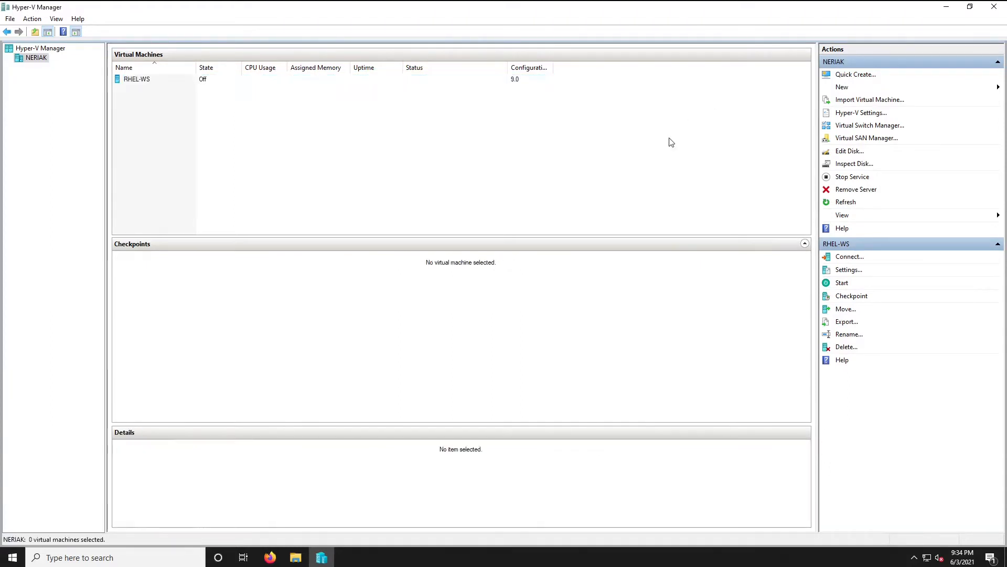
Step: Start another new virtual machine on the NERIAK host and name it RHEL-SVR01
{"action": "left_click", "coordinate": [852, 90]}
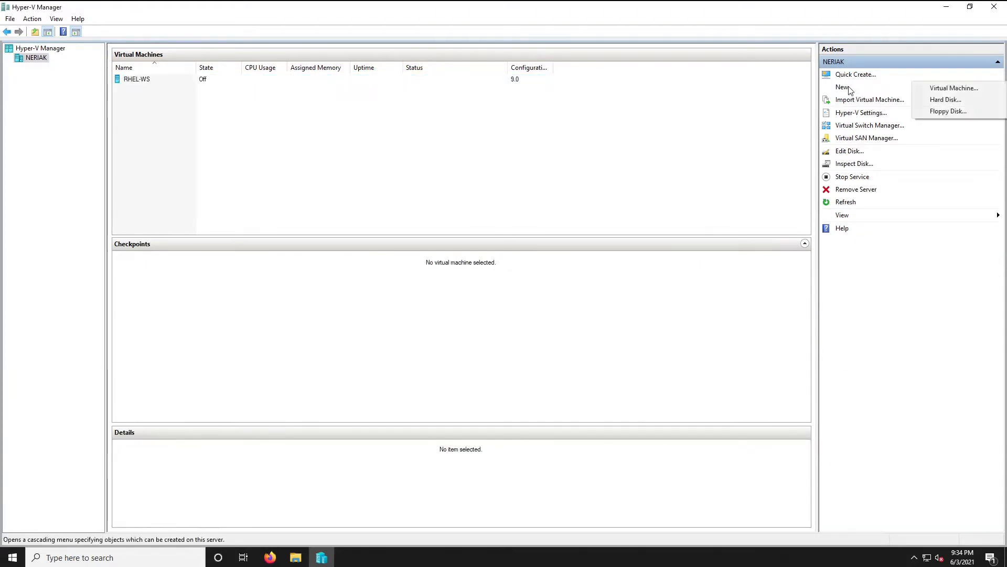
{"action": "left_click", "coordinate": [933, 89]}
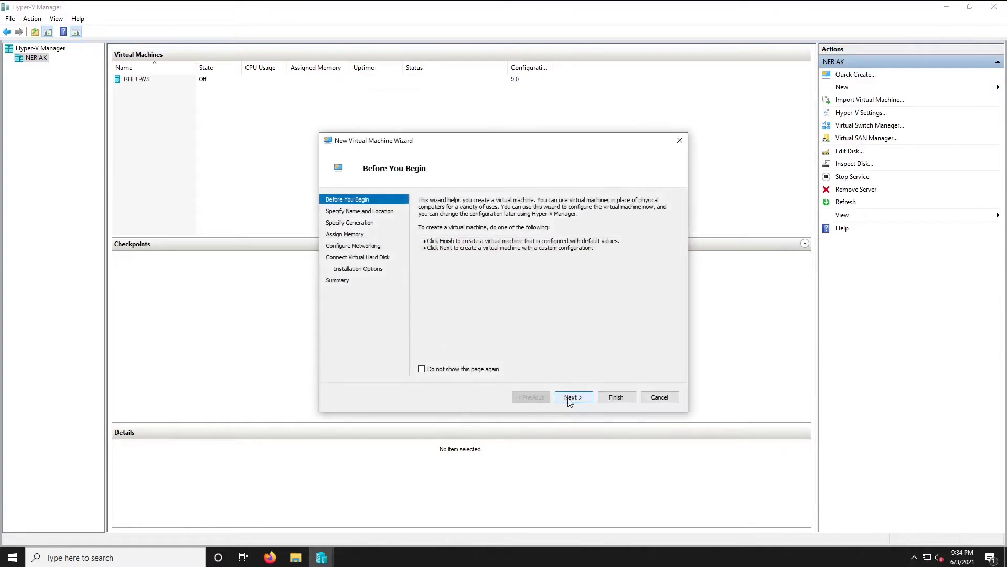
{"action": "left_click", "coordinate": [572, 398]}
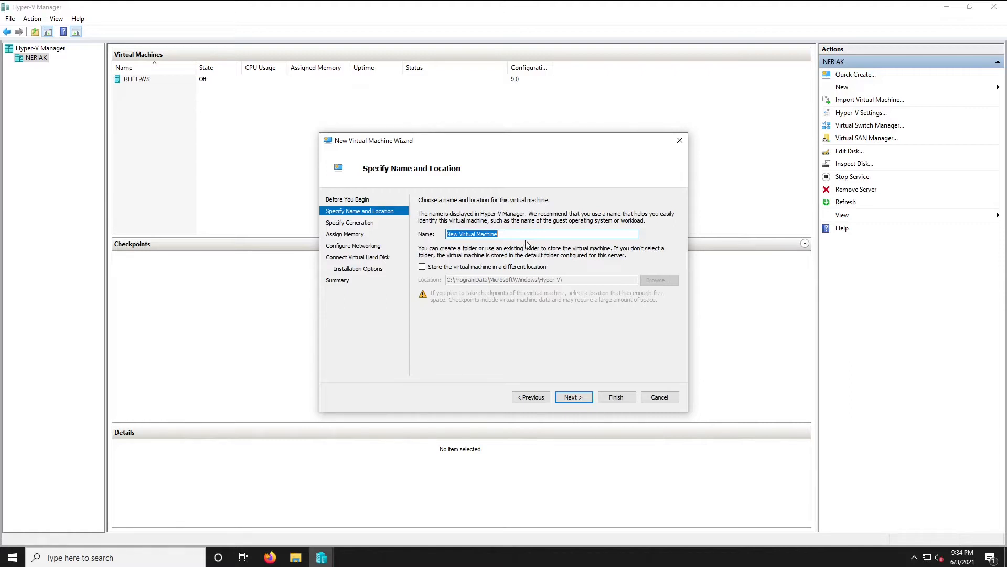
{"action": "type", "text": "RHEL-SERVER"}
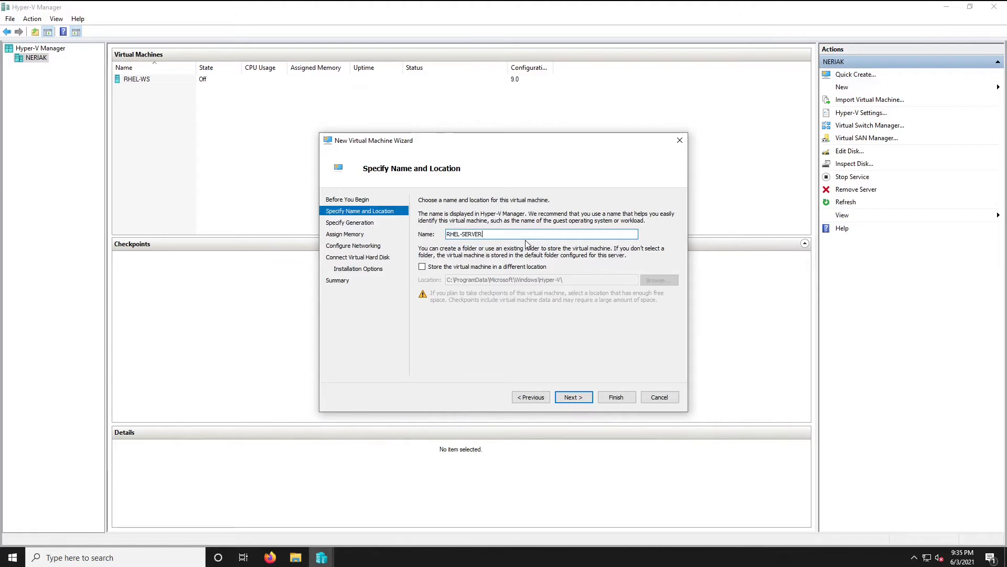
{"action": "key", "text": "BackSpace"}
{"action": "key", "text": "BackSpace"}
{"action": "key", "text": "BackSpace"}
{"action": "key", "text": "BackSpace"}
{"action": "key", "text": "BackSpace"}
{"action": "type", "text": "V"}
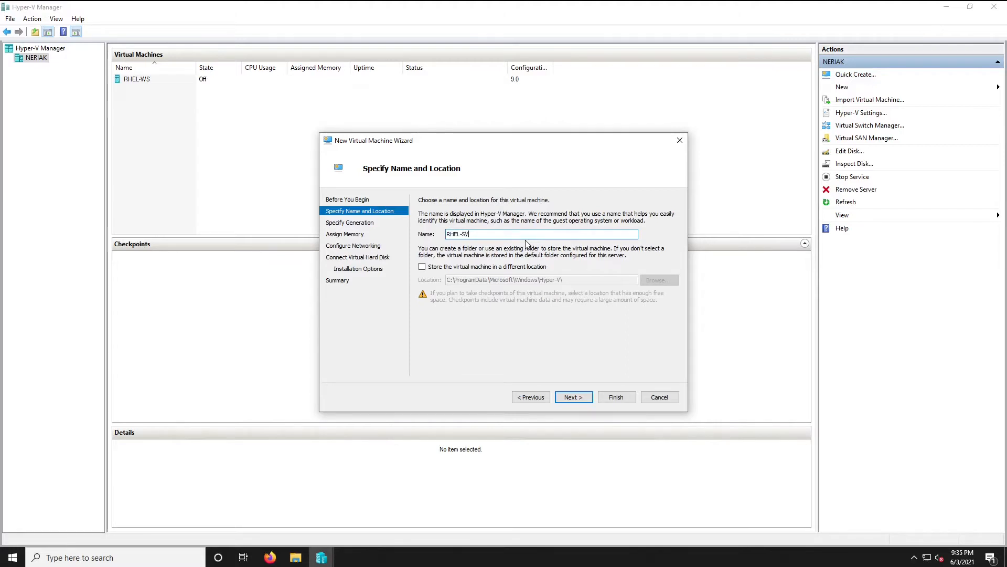
{"action": "type", "text": "R"}
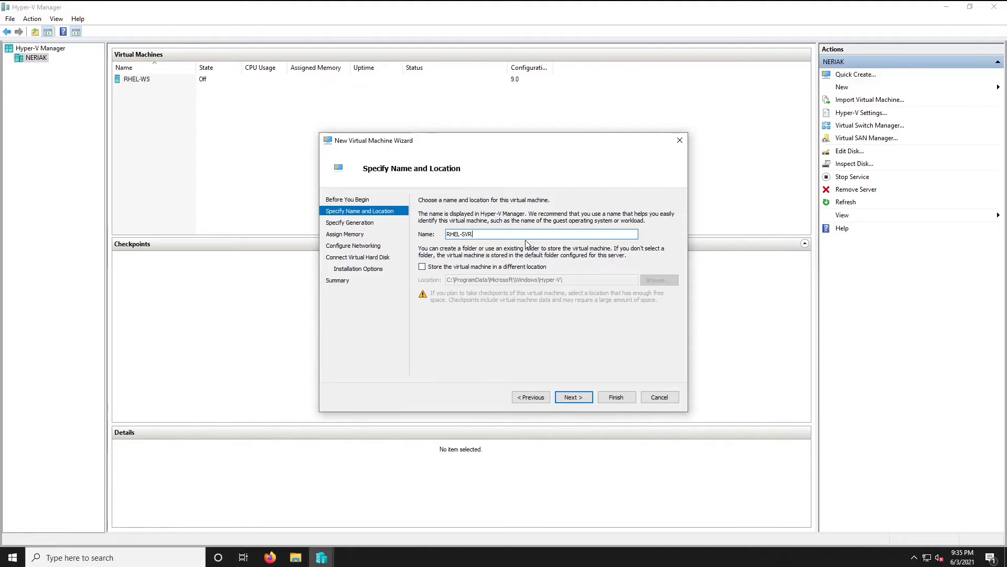
{"action": "type", "text": "01"}
{"action": "left_click", "coordinate": [574, 398]}
Step: Make the server virtual machine Generation 2 and turn off dynamic memory for it
{"action": "left_click", "coordinate": [437, 245]}
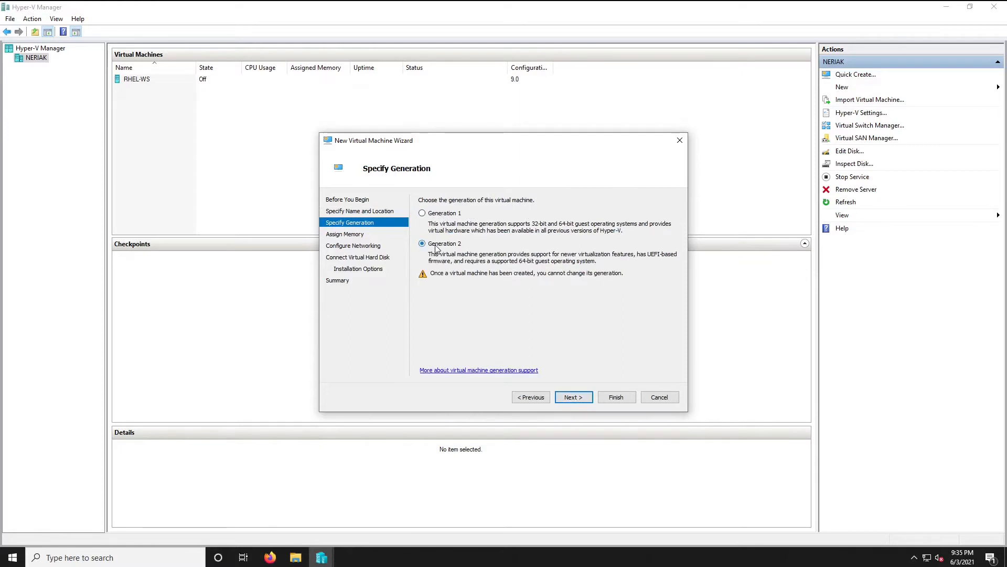
{"action": "left_click", "coordinate": [573, 398]}
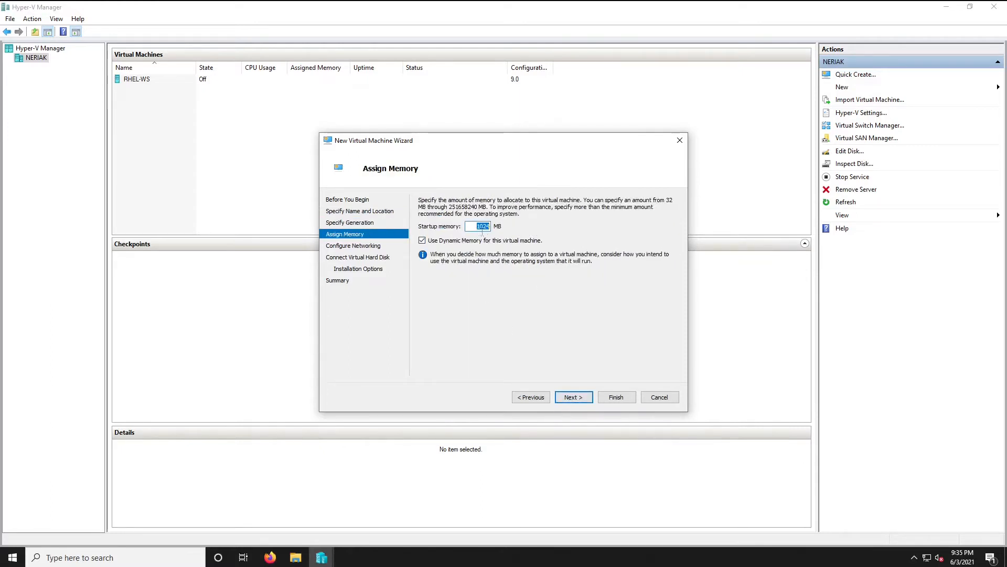
{"action": "left_click", "coordinate": [423, 241]}
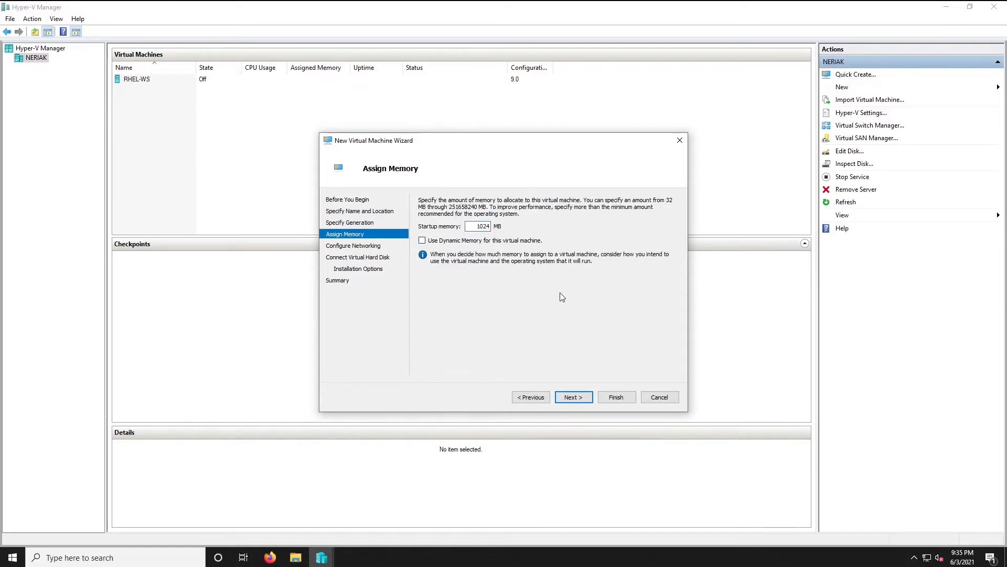
{"action": "left_click", "coordinate": [573, 397]}
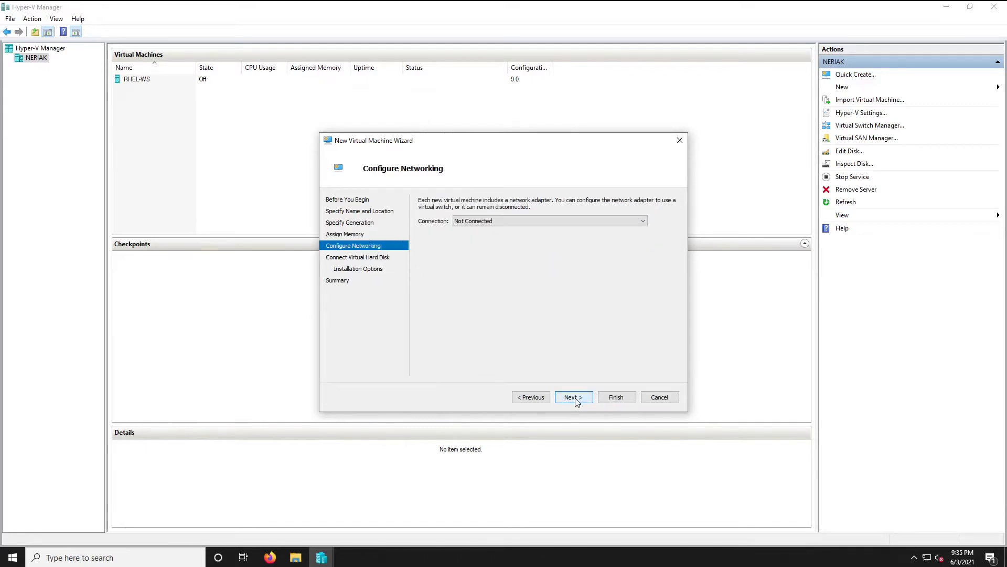
Step: Connect the server virtual machine to the RHEL-Lab switch and reduce the size of its new virtual hard disk
{"action": "left_click", "coordinate": [512, 221]}
{"action": "left_click", "coordinate": [507, 245]}
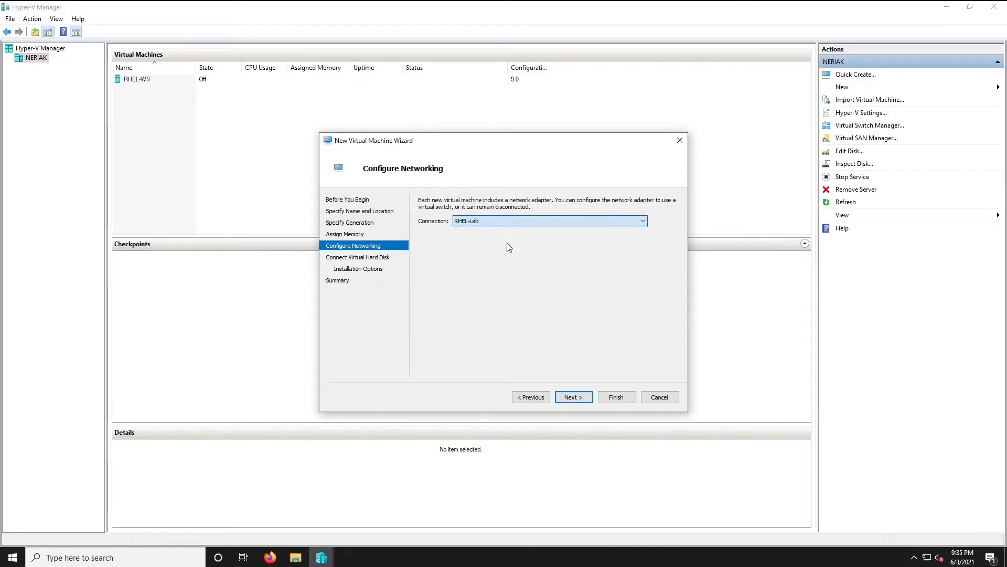
{"action": "left_click", "coordinate": [573, 397]}
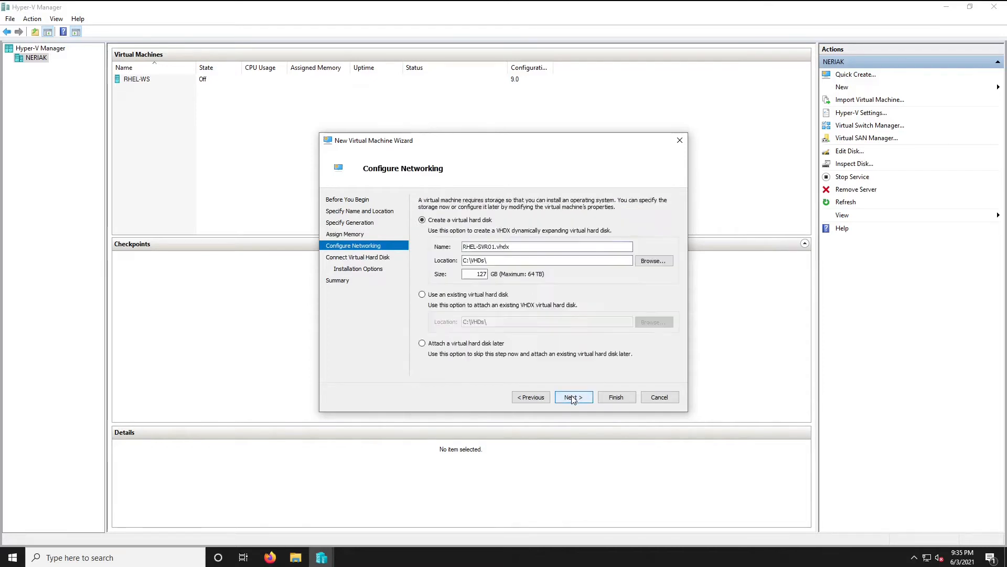
{"action": "double_click", "coordinate": [485, 278]}
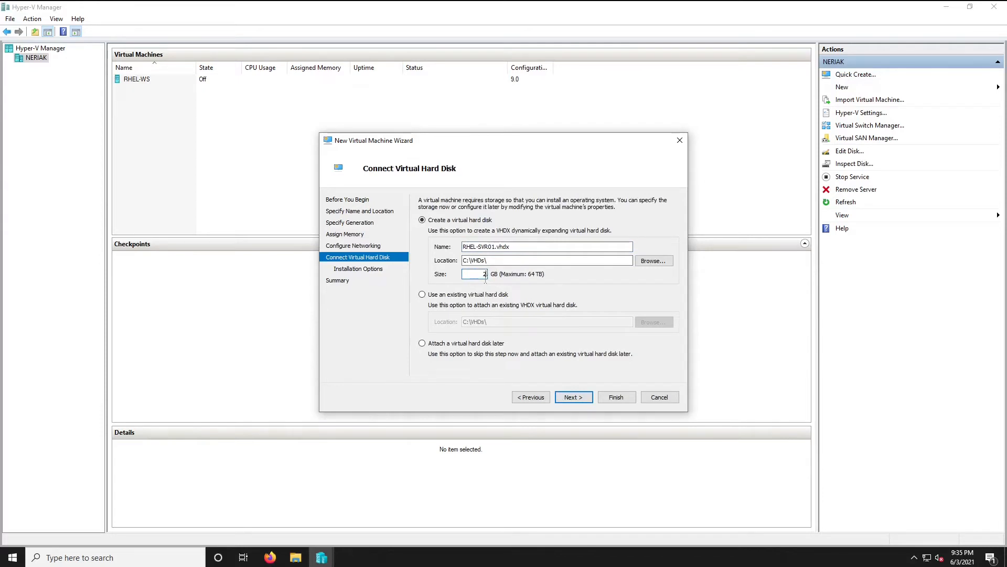
{"action": "left_click", "coordinate": [563, 397]}
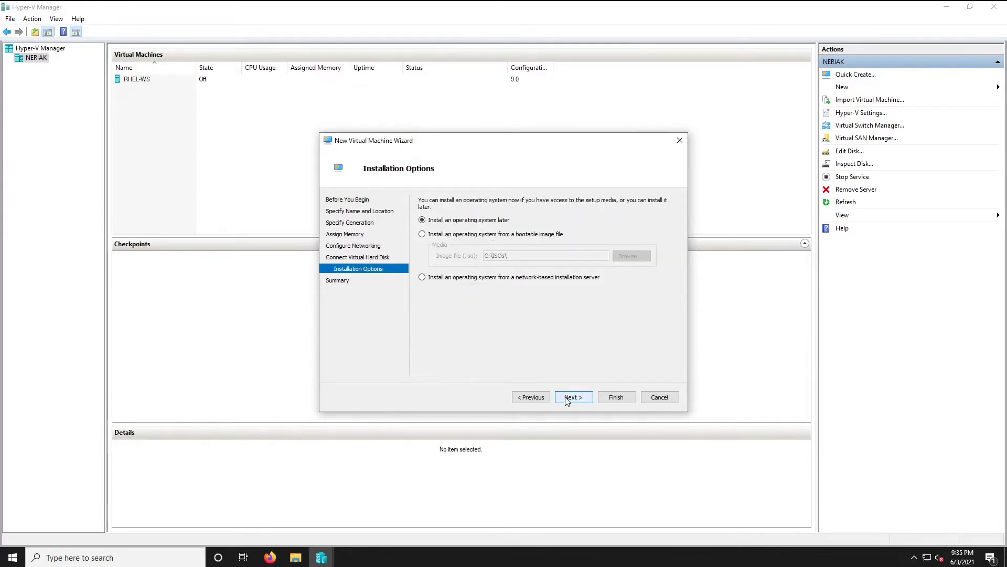
Step: Set rhel-8.4-x86_64-dvd.iso as the bootable installation image and finish creating the RHEL-SVR01 virtual machine
{"action": "left_click", "coordinate": [467, 235]}
{"action": "left_click", "coordinate": [629, 255]}
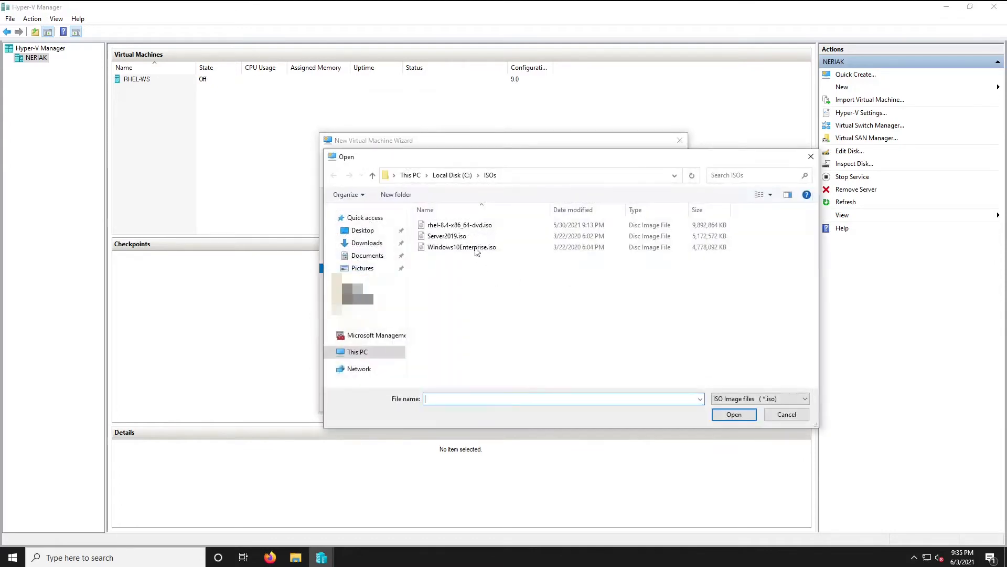
{"action": "left_click", "coordinate": [451, 226]}
{"action": "left_click", "coordinate": [734, 414]}
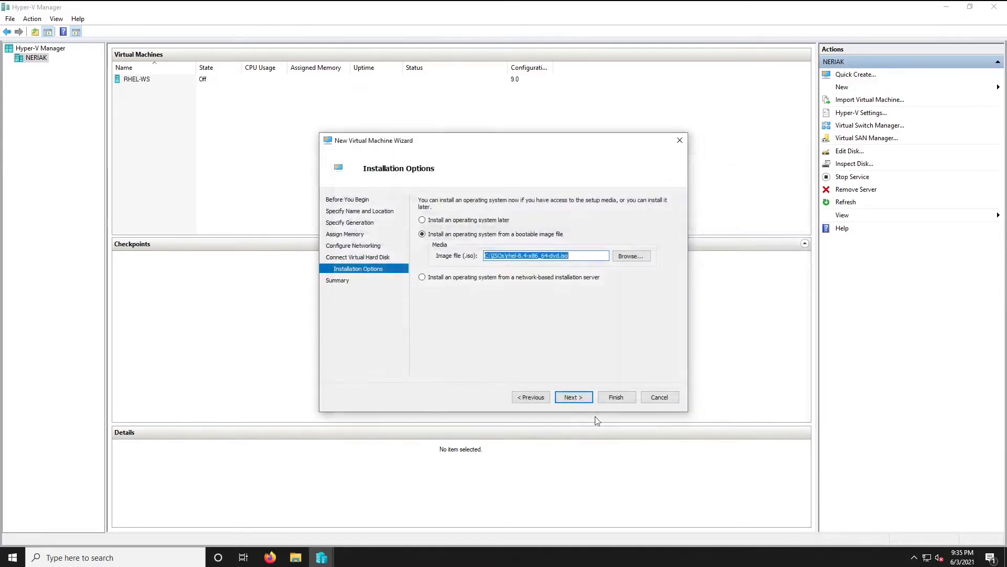
{"action": "left_click", "coordinate": [572, 398]}
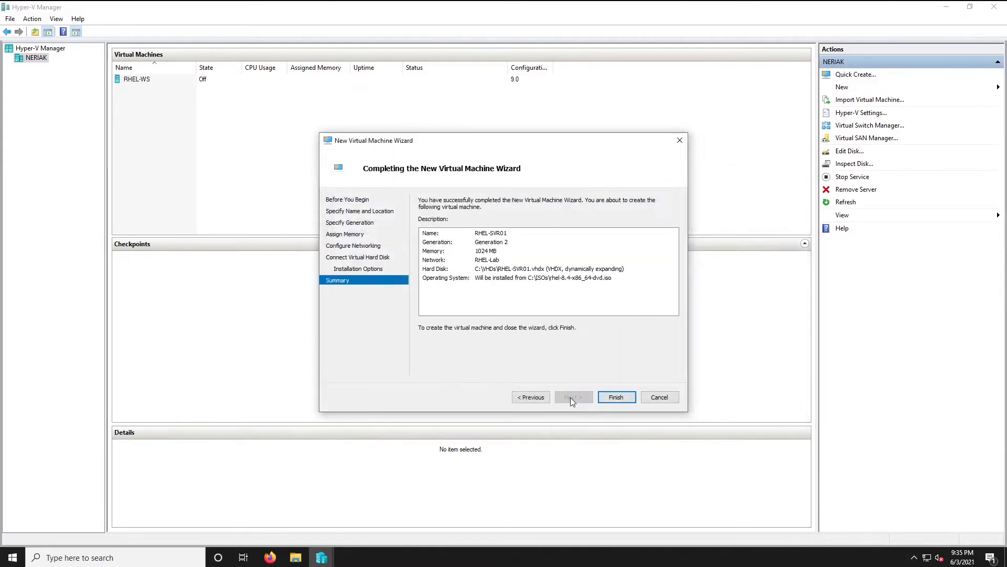
{"action": "left_click", "coordinate": [622, 399]}
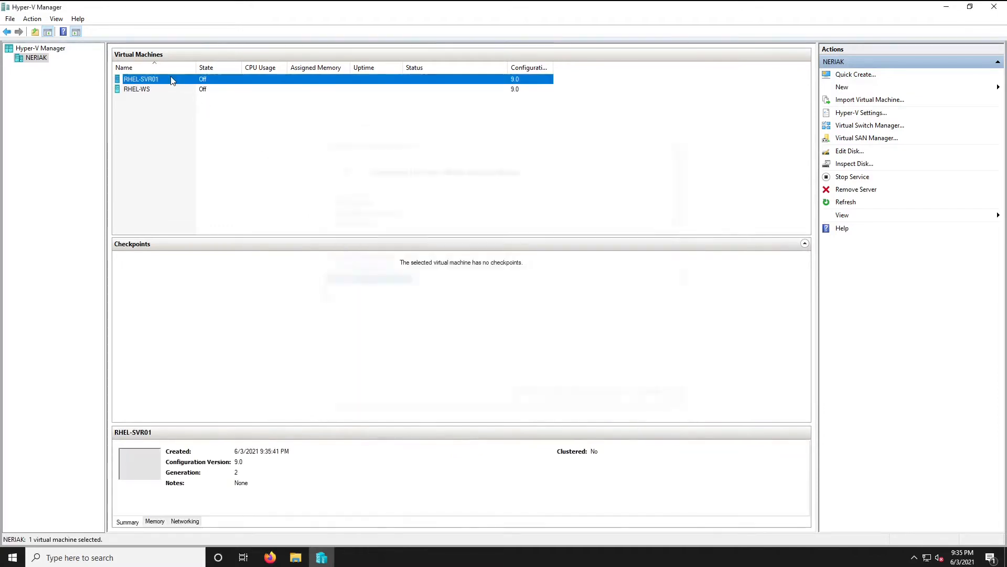
Step: Disable Secure Boot in the security settings of the RHEL-SVR01 virtual machine and save the change
{"action": "right_click", "coordinate": [155, 80]}
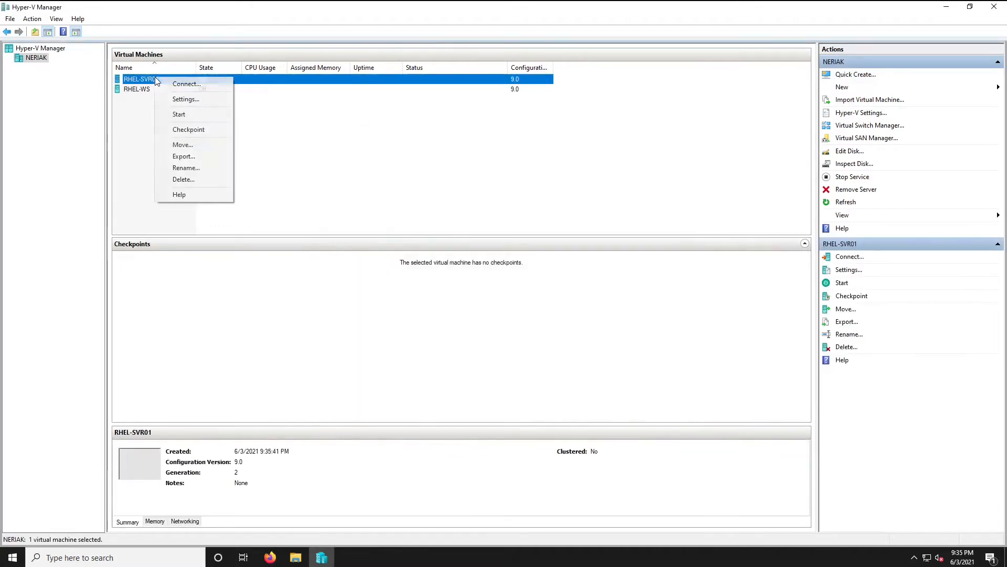
{"action": "left_click", "coordinate": [203, 102]}
{"action": "left_click", "coordinate": [391, 171]}
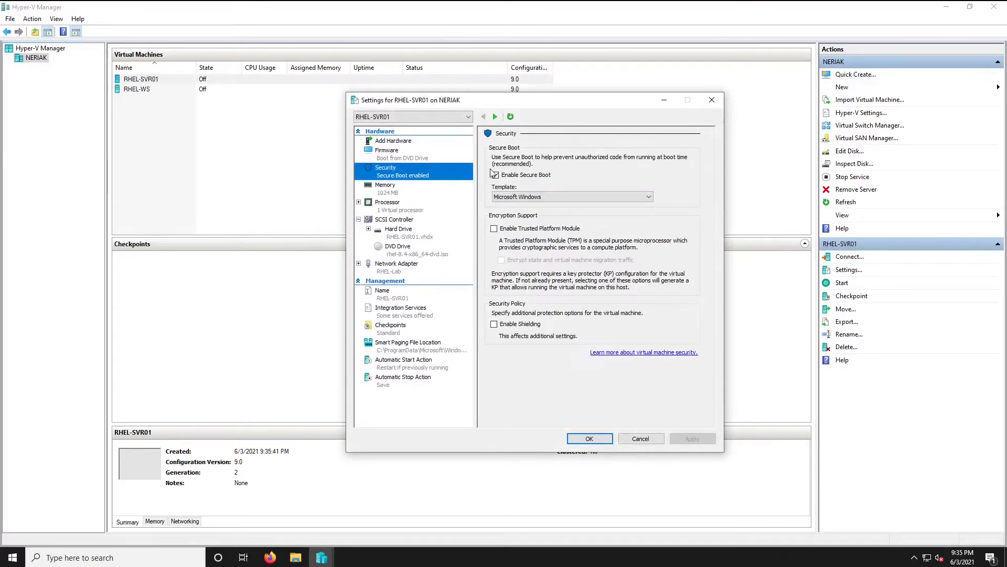
{"action": "left_click", "coordinate": [684, 440]}
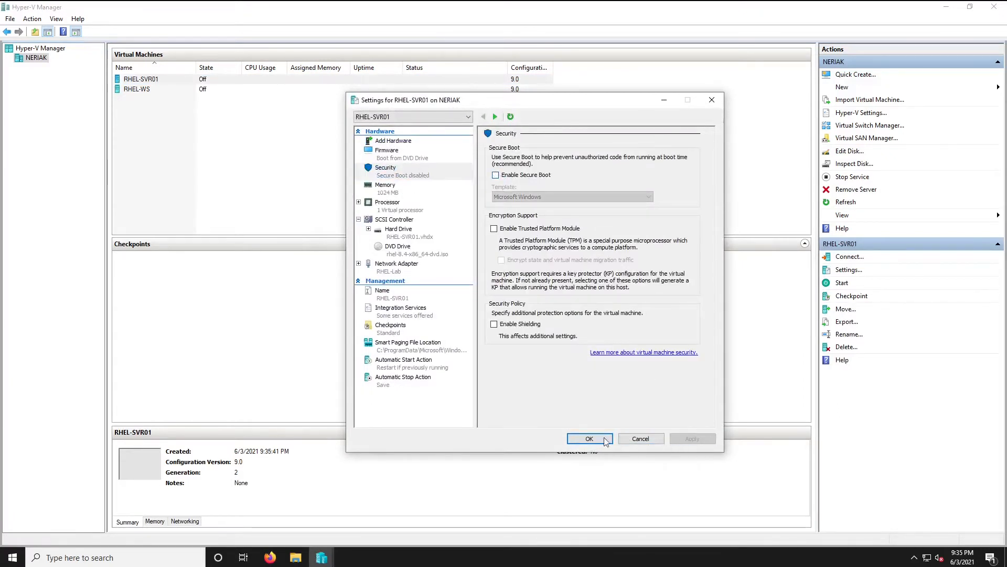
{"action": "left_click", "coordinate": [590, 438]}
Step: Start another new virtual machine named RHEL-SVR01 on the NERIAK host, using Generation 2 and no dynamic memory
{"action": "left_click", "coordinate": [842, 87]}
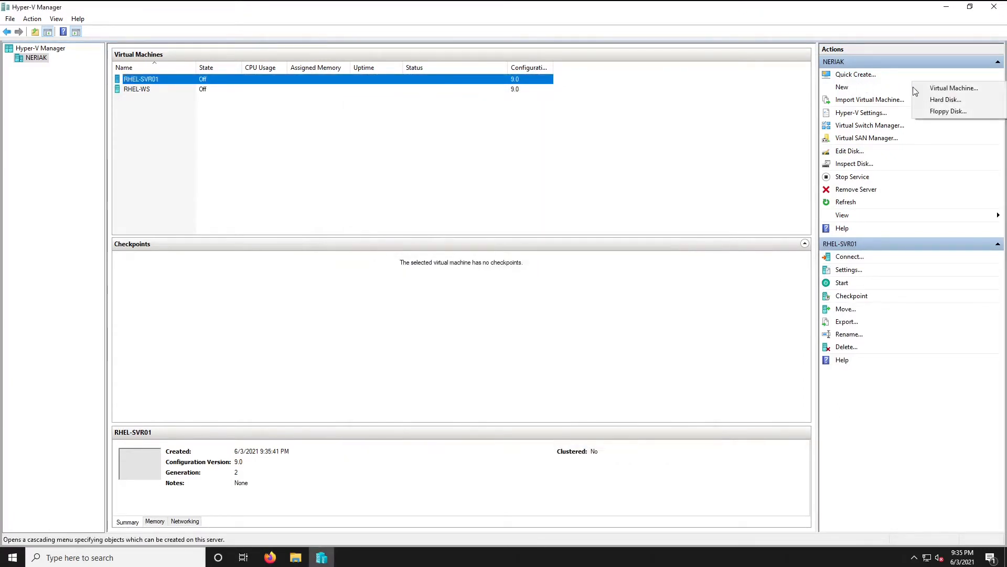
{"action": "left_click", "coordinate": [953, 88]}
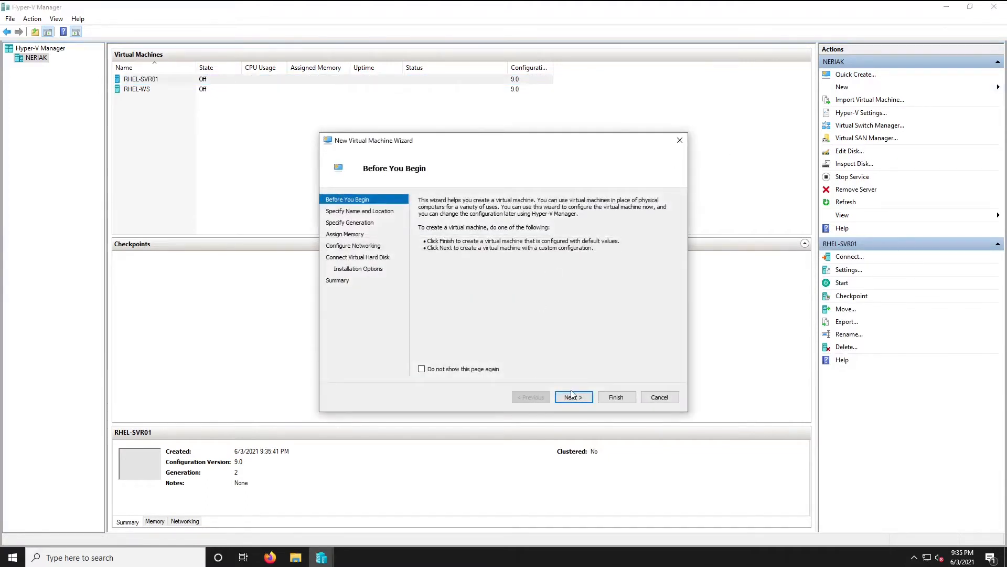
{"action": "left_click", "coordinate": [576, 392]}
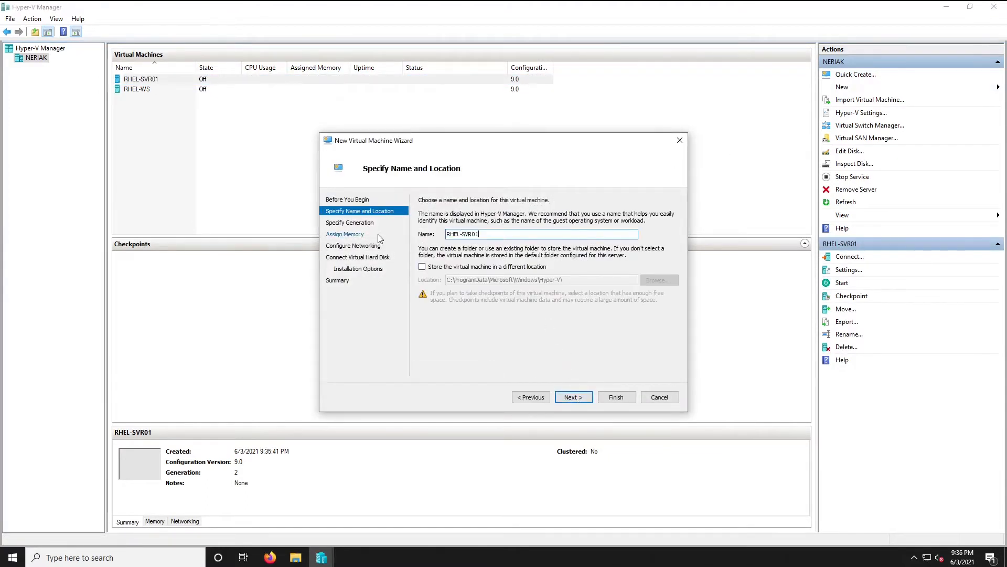
{"action": "left_click", "coordinate": [583, 399]}
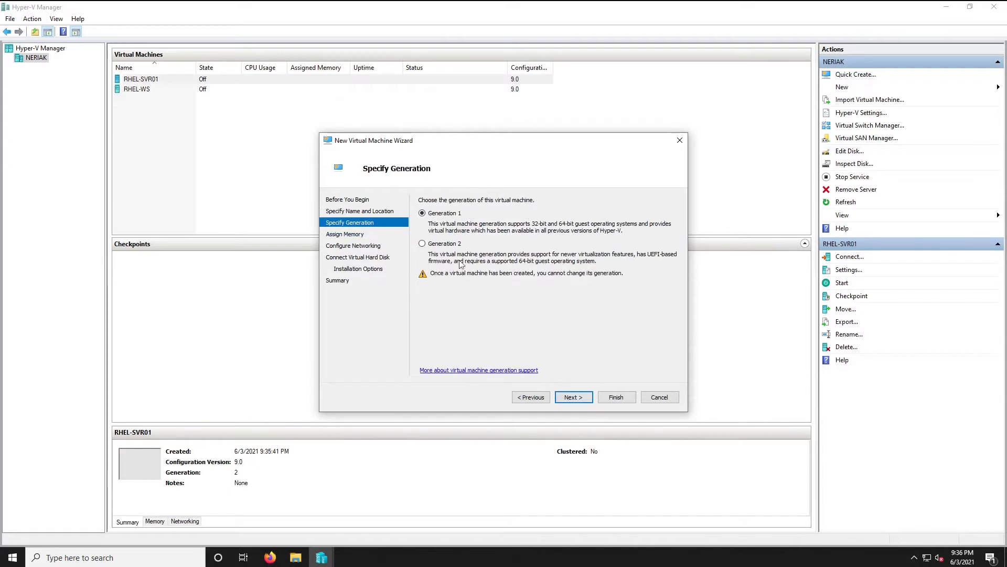
{"action": "left_click", "coordinate": [573, 397]}
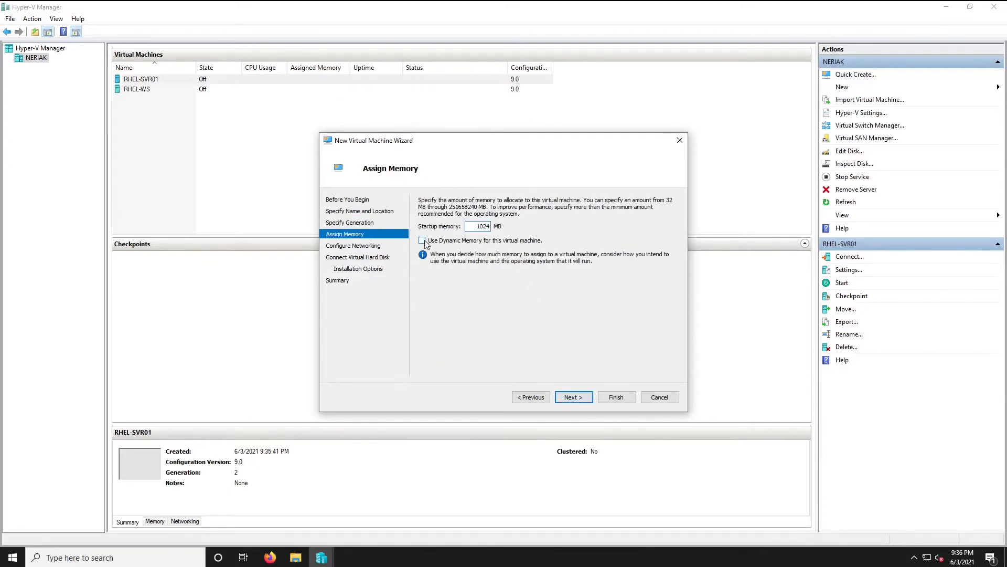
{"action": "left_click", "coordinate": [573, 398]}
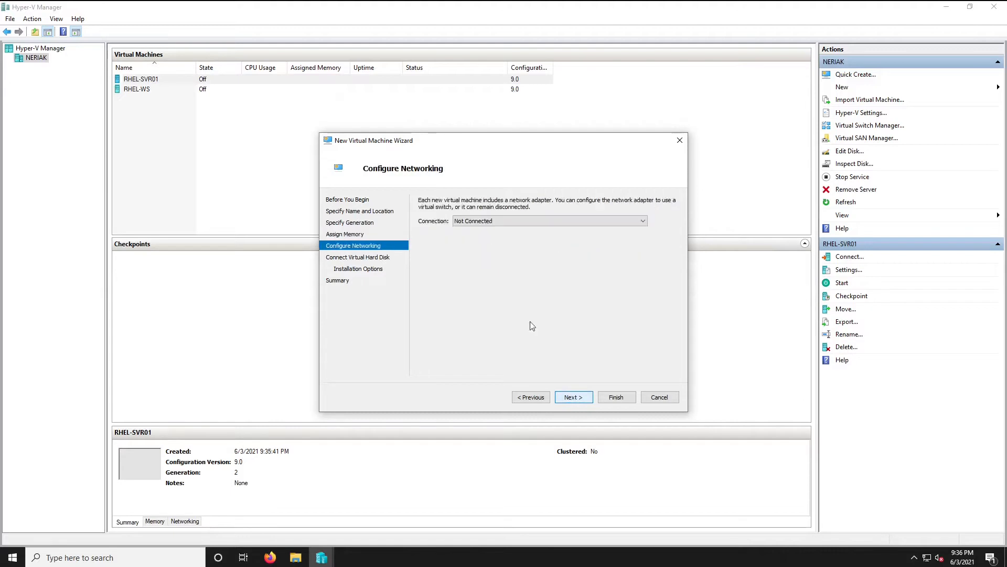
Step: Connect the new virtual machine to the RHEL-Lab switch and set its virtual hard disk size to 20 GB
{"action": "left_click", "coordinate": [486, 229]}
{"action": "left_click", "coordinate": [487, 240]}
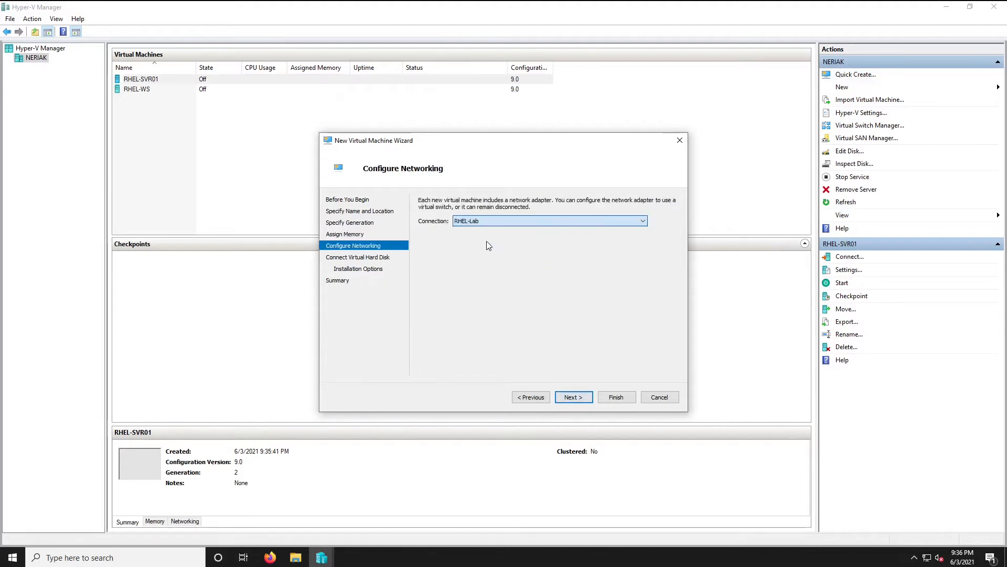
{"action": "left_click", "coordinate": [573, 397]}
{"action": "double_click", "coordinate": [484, 275]}
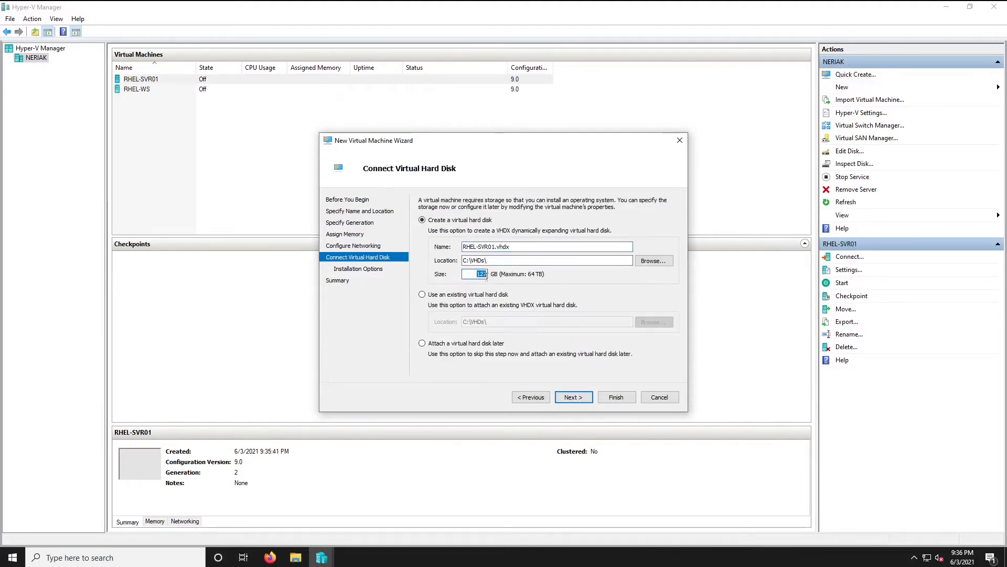
{"action": "type", "text": "20"}
{"action": "left_click", "coordinate": [573, 397]}
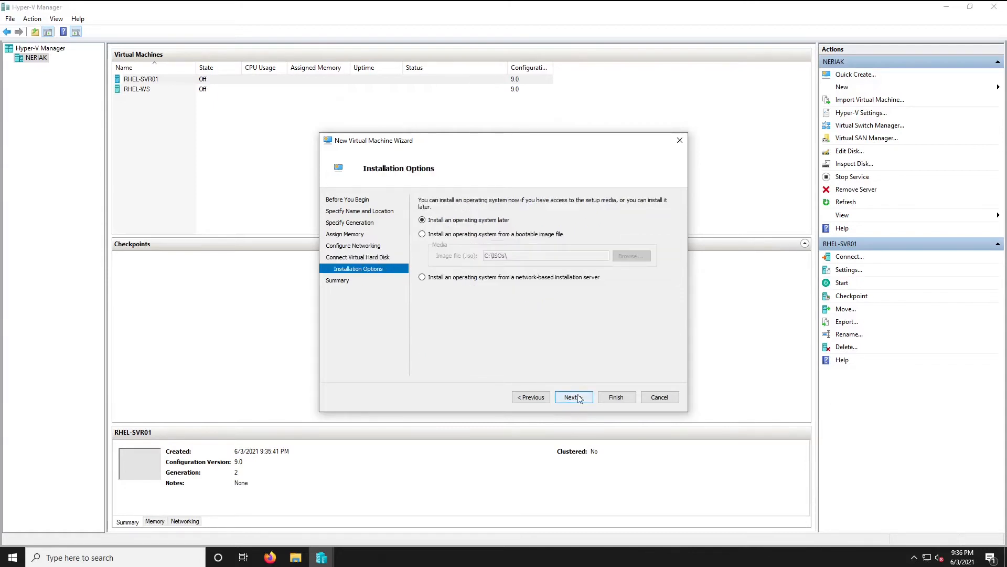
Step: Choose rhel-8.4-x86_64-dvd.iso as the bootable installation image and try to finish creating the virtual machine
{"action": "left_click", "coordinate": [435, 235]}
{"action": "left_click", "coordinate": [631, 257]}
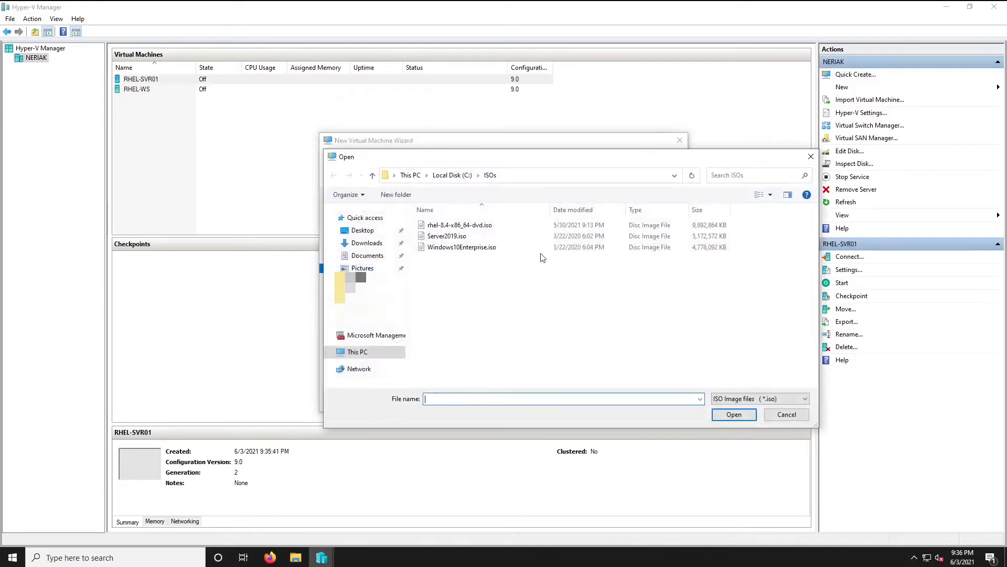
{"action": "left_click", "coordinate": [482, 229]}
{"action": "left_click", "coordinate": [734, 414]}
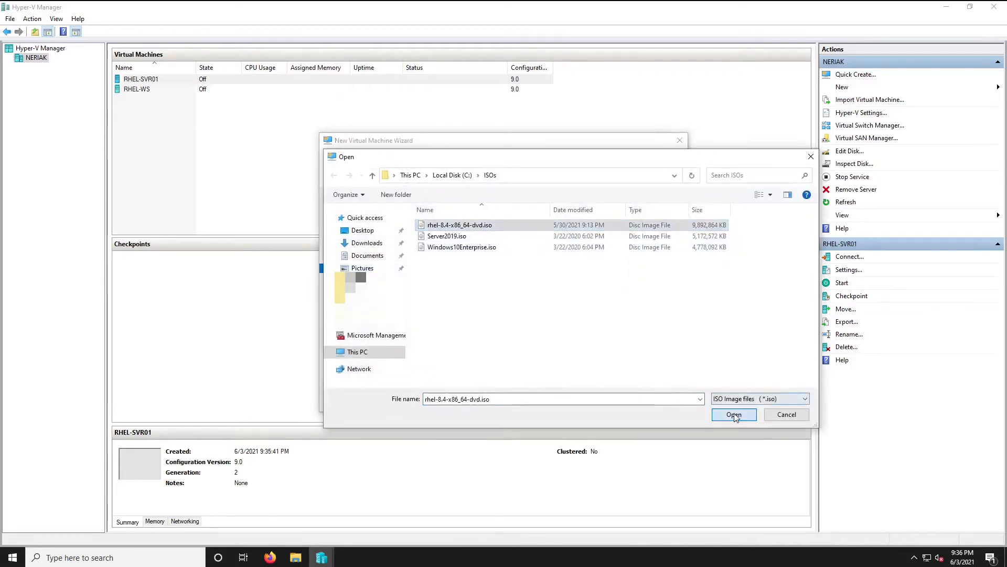
{"action": "left_click", "coordinate": [573, 399]}
{"action": "left_click", "coordinate": [616, 397]}
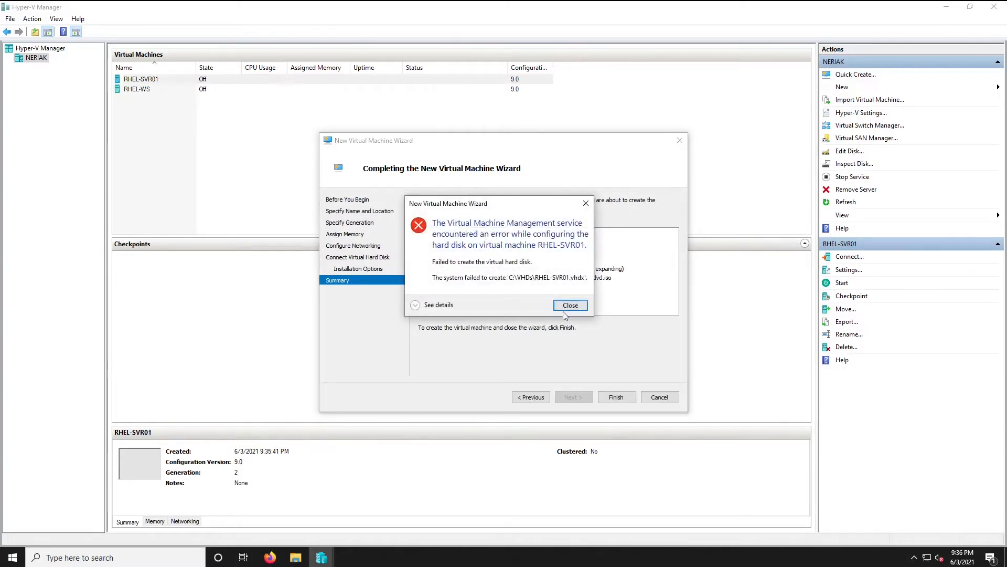
{"action": "left_click", "coordinate": [571, 306]}
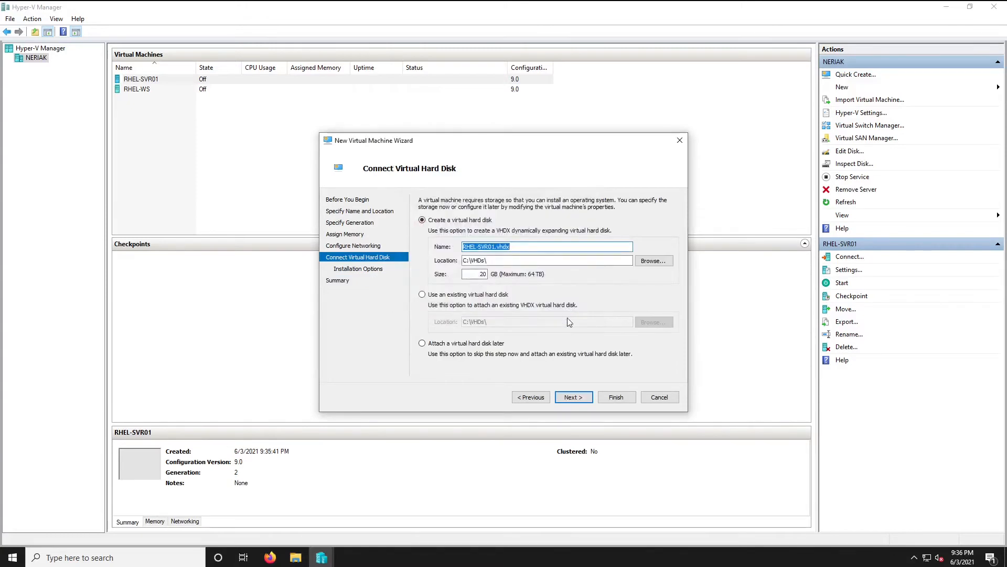
Step: Return to the new virtual machine's name setting and rename it RHEL-SVR02
{"action": "left_click", "coordinate": [531, 397]}
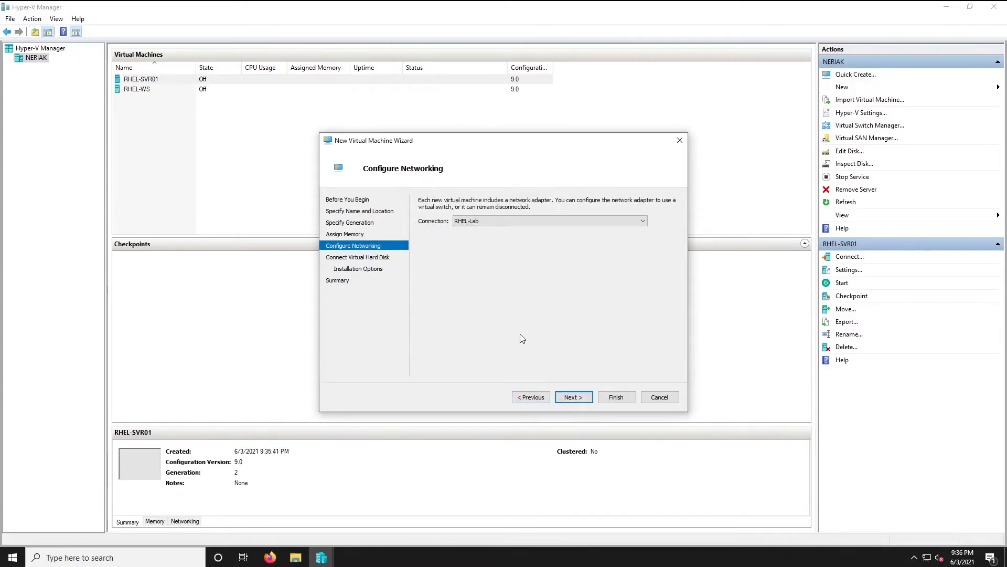
{"action": "left_click", "coordinate": [531, 398]}
{"action": "left_click", "coordinate": [531, 397]}
{"action": "left_click", "coordinate": [531, 397]}
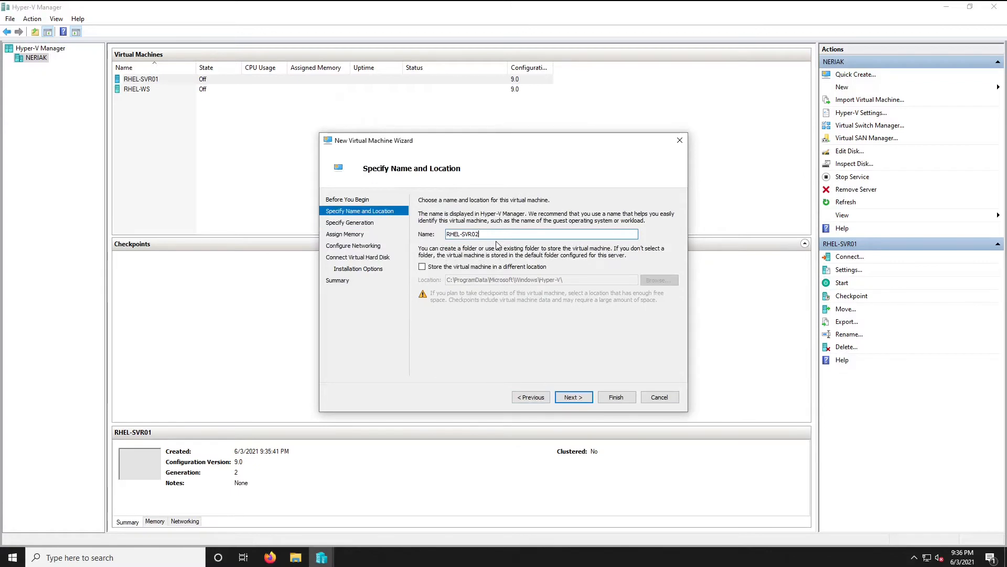
{"action": "left_click", "coordinate": [568, 399]}
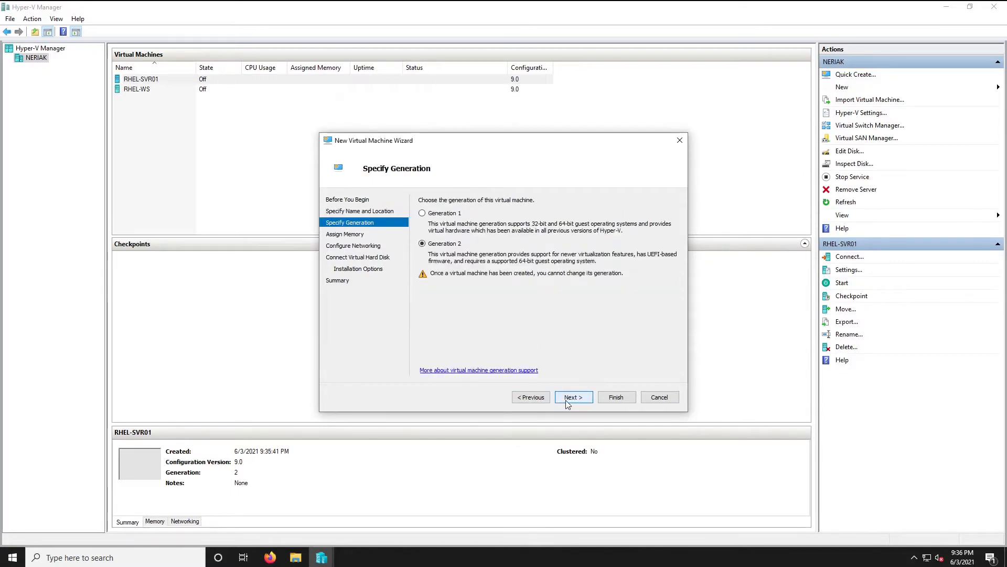
Step: Accept the remaining generation, memory, network, disk and installation settings and finish creating the RHEL-SVR02 virtual machine
{"action": "left_click", "coordinate": [567, 401]}
{"action": "left_click", "coordinate": [567, 402]}
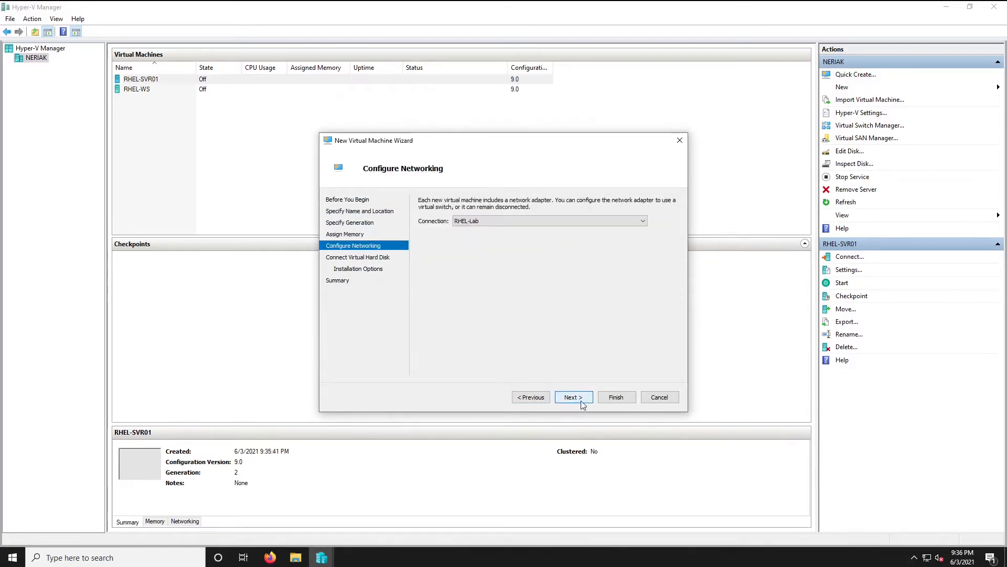
{"action": "left_click", "coordinate": [581, 402]}
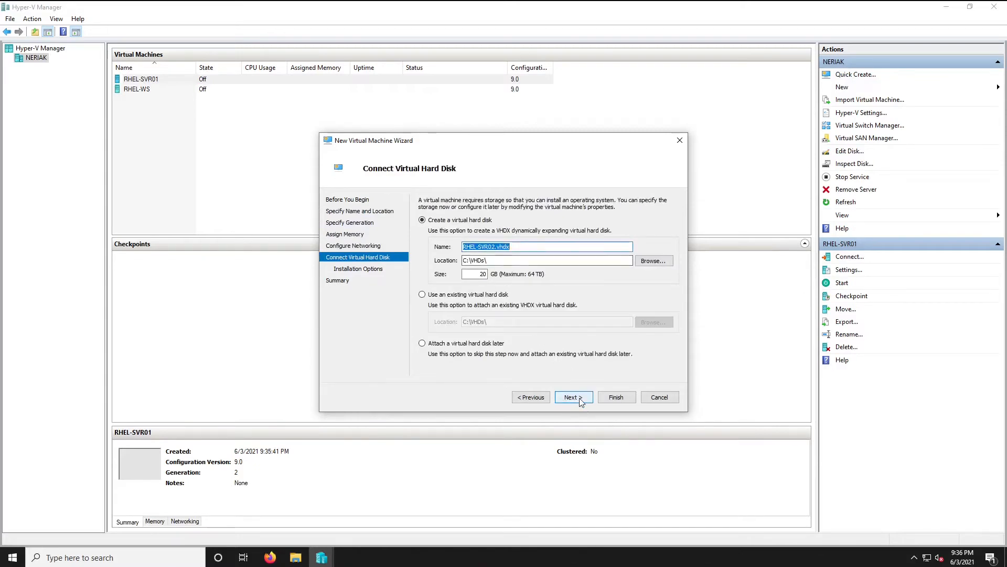
{"action": "left_click", "coordinate": [580, 401]}
{"action": "left_click", "coordinate": [580, 399]}
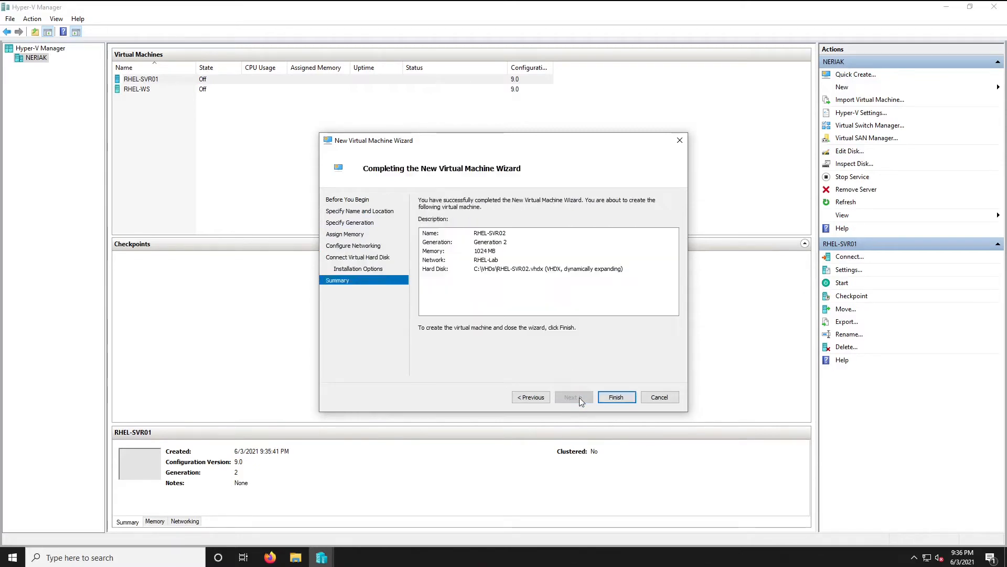
{"action": "left_click", "coordinate": [610, 400]}
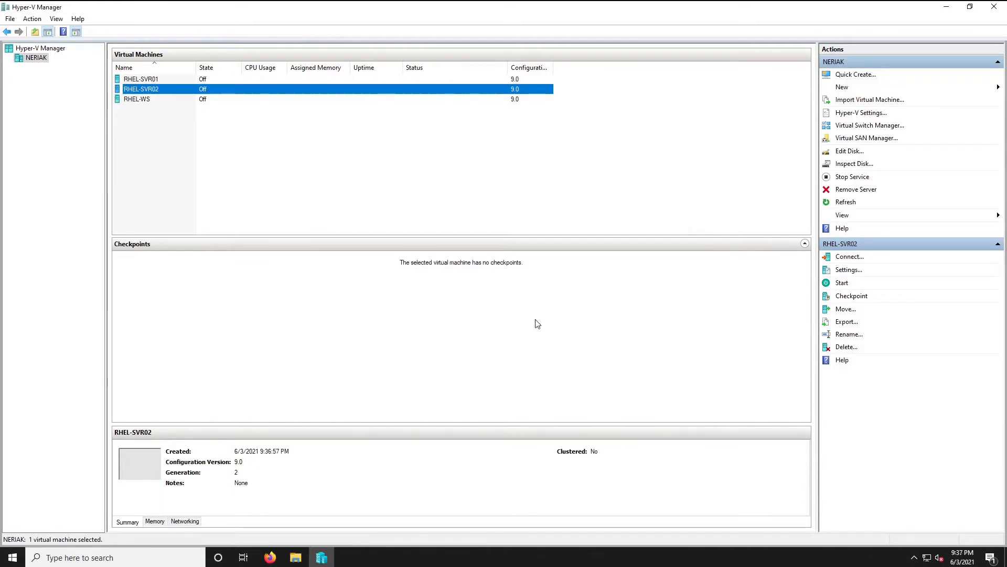
Step: Disable Secure Boot in the security settings of the RHEL-SVR02 virtual machine and save the change
{"action": "right_click", "coordinate": [149, 90]}
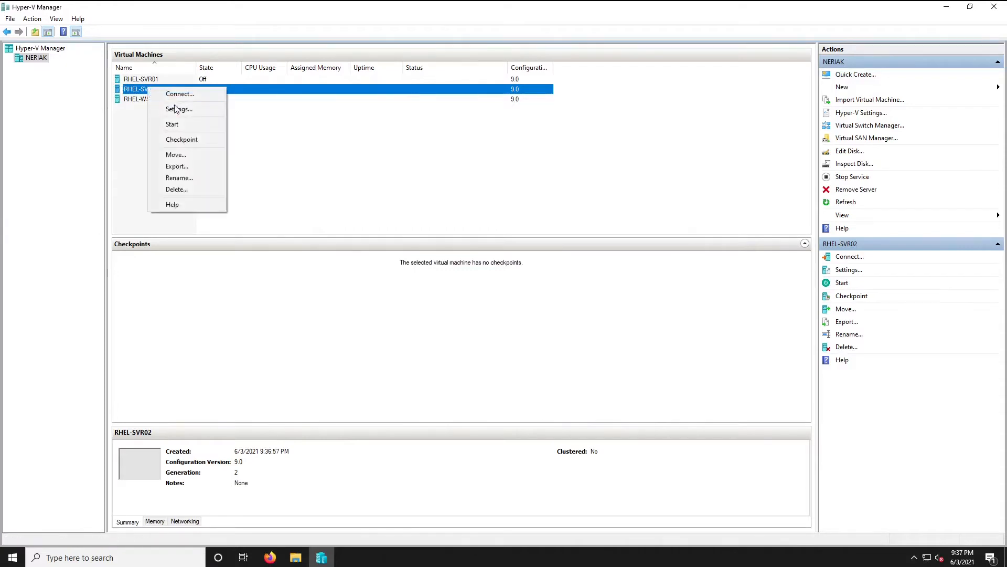
{"action": "left_click", "coordinate": [173, 108]}
{"action": "left_click", "coordinate": [399, 166]}
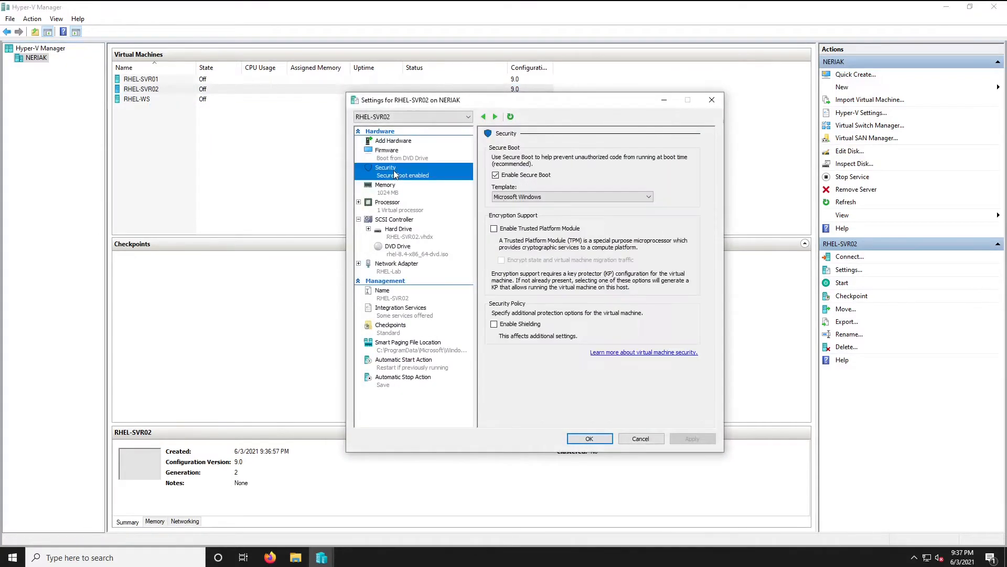
{"action": "left_click", "coordinate": [496, 175]}
{"action": "left_click", "coordinate": [589, 438]}
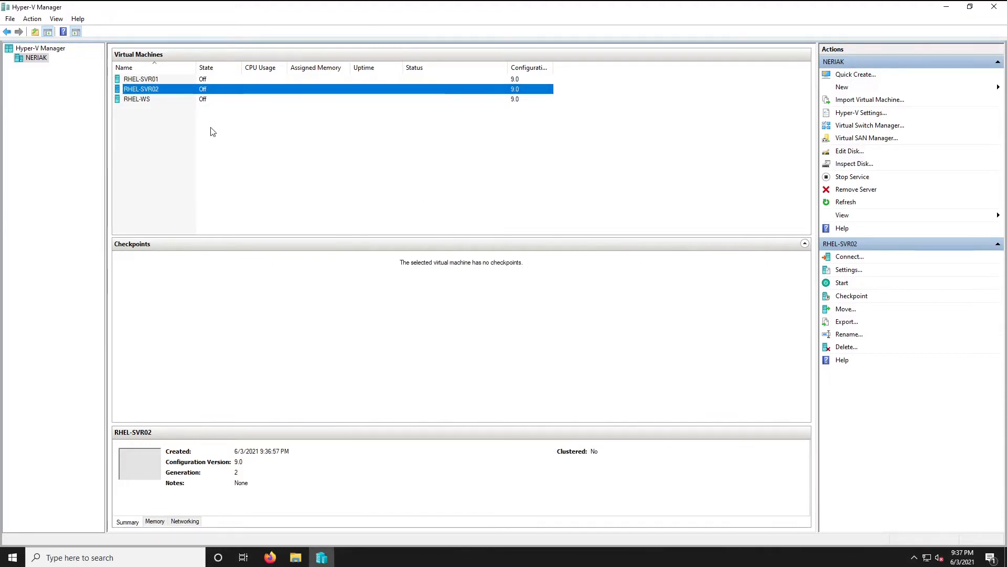
Step: Connect to the RHEL-WS virtual machine, start it and boot the Install Red Hat Enterprise Linux 8.4 entry
{"action": "left_click", "coordinate": [134, 100]}
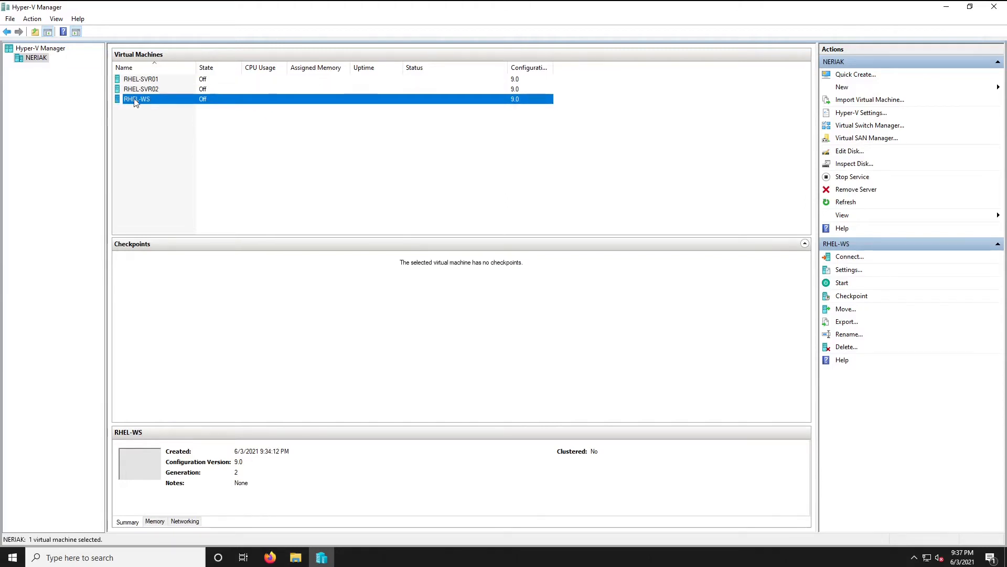
{"action": "double_click", "coordinate": [136, 102]}
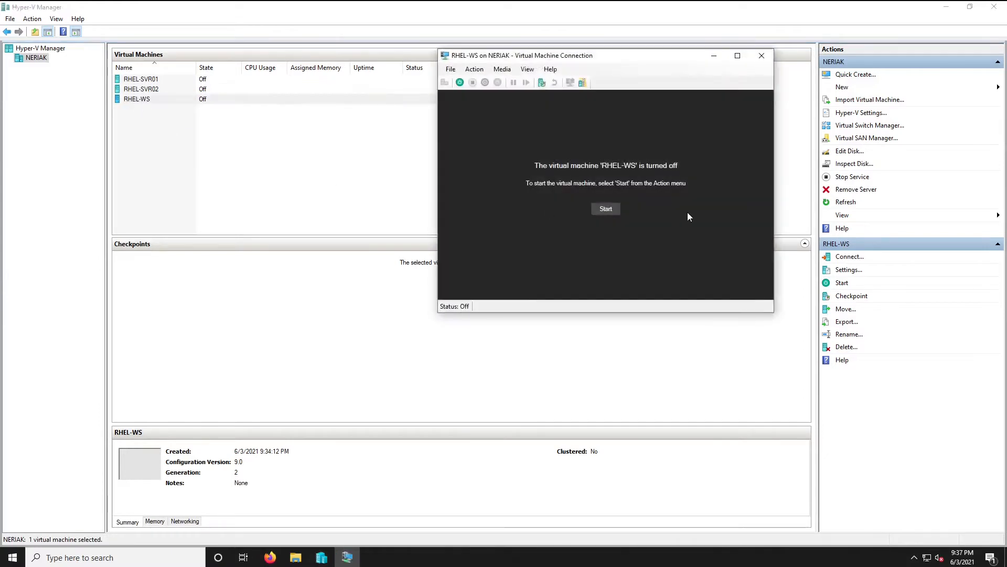
{"action": "left_click_drag", "start_coordinate": [581, 57], "coordinate": [191, 119]}
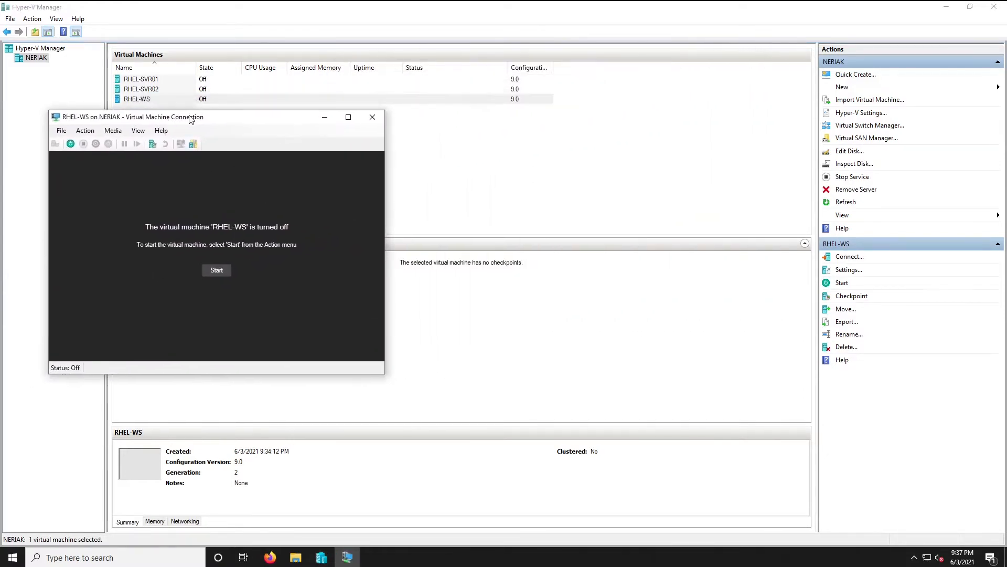
{"action": "left_click", "coordinate": [223, 270]}
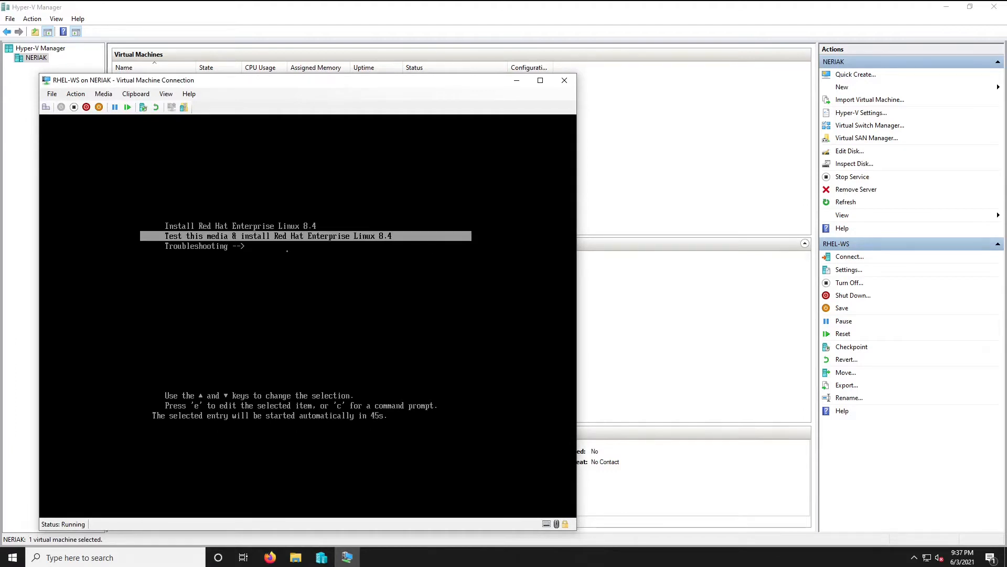
{"action": "key", "text": "Up"}
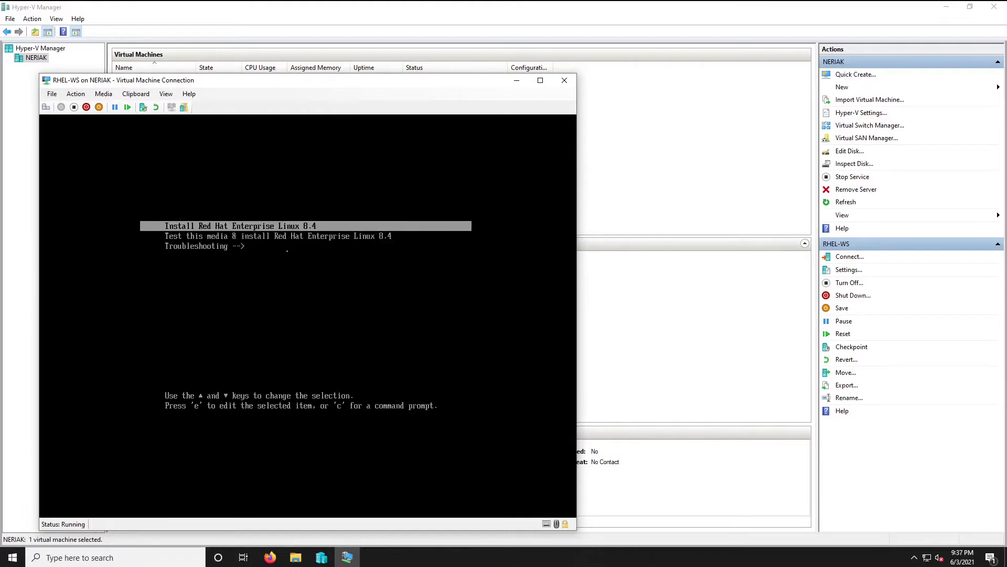
{"action": "key", "text": "Return"}
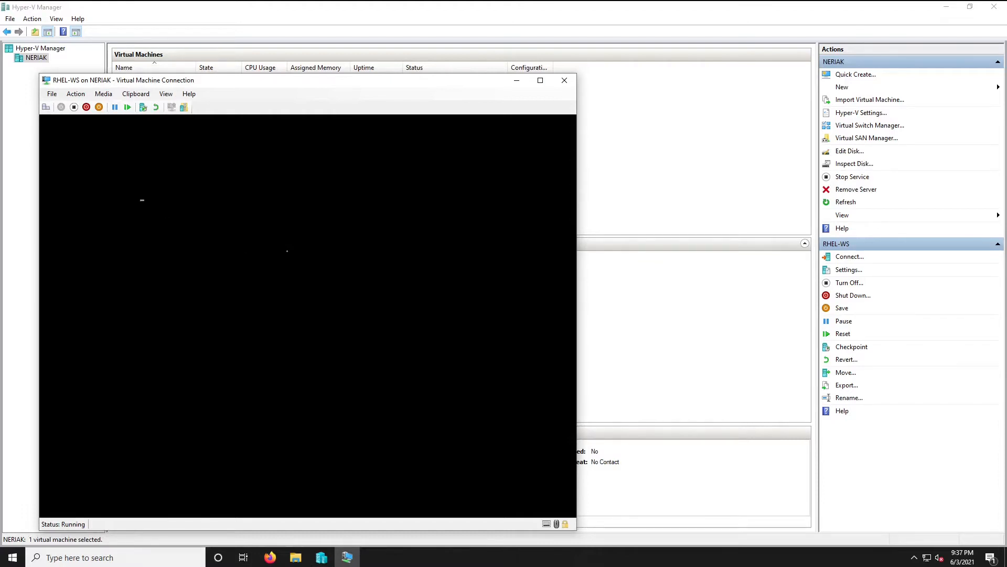
Step: Return to the virtual machine list, connect to RHEL-SVR01 and start it
{"action": "left_click", "coordinate": [631, 186]}
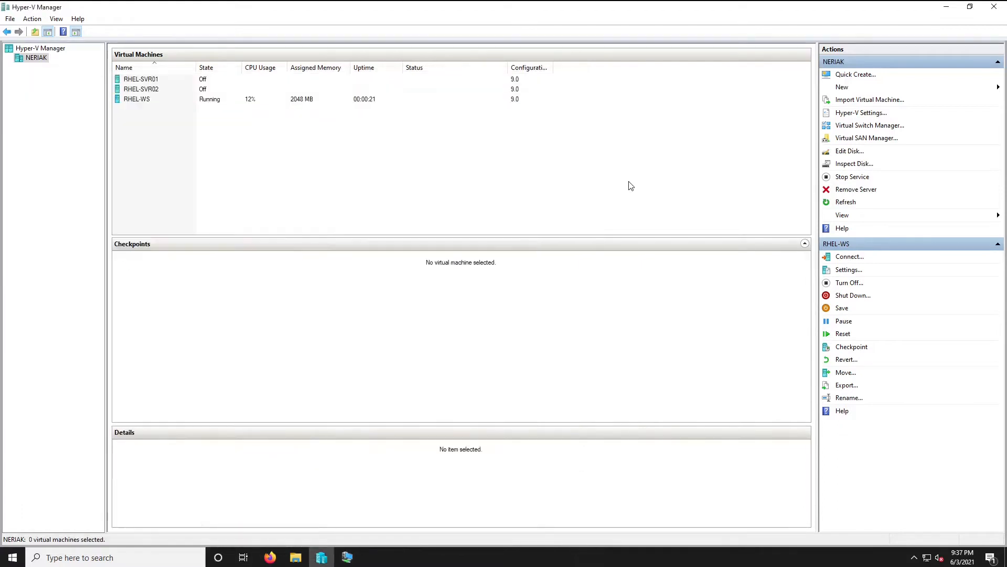
{"action": "double_click", "coordinate": [179, 81]}
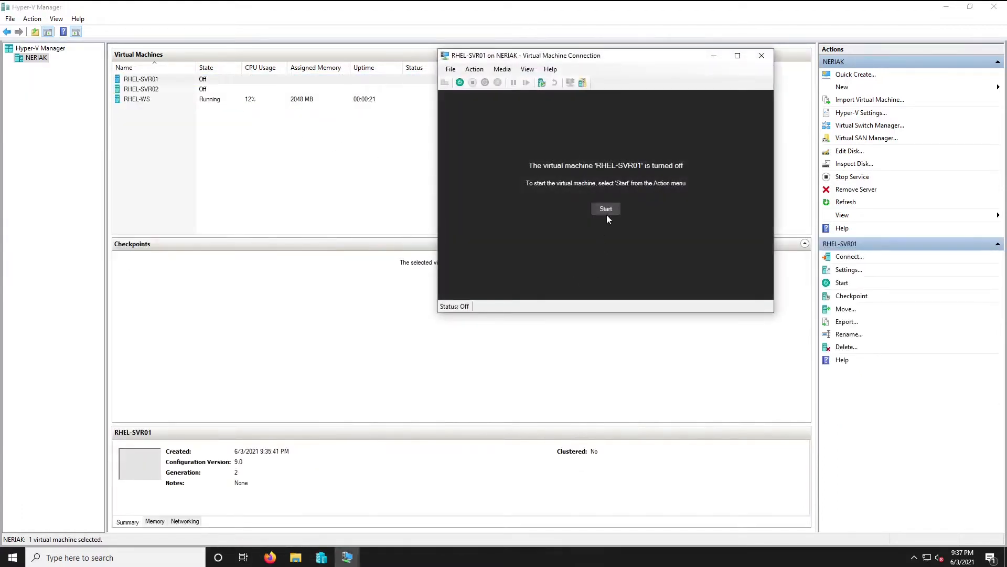
{"action": "left_click", "coordinate": [606, 209]}
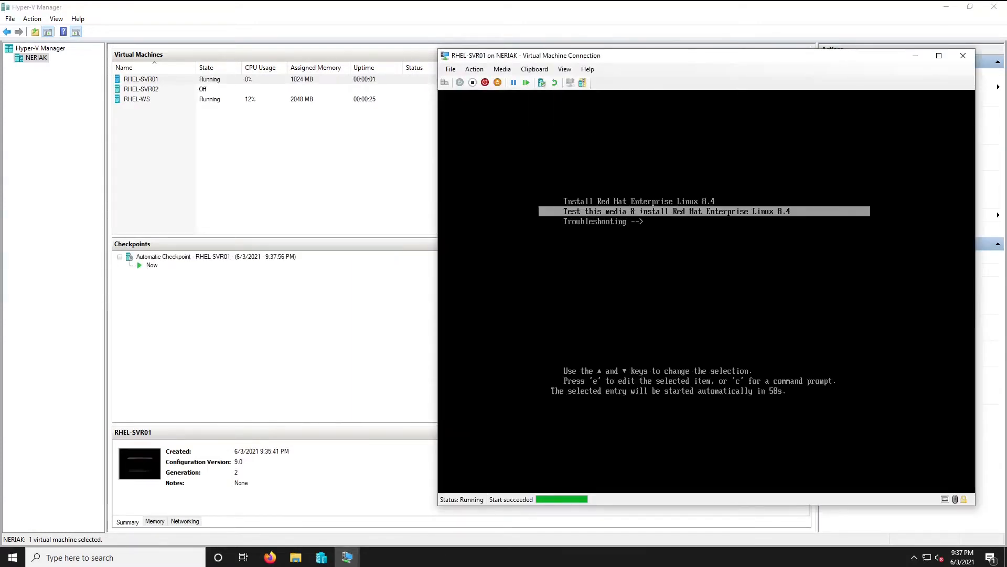
Step: Boot the Install Red Hat Enterprise Linux 8.4 entry on the RHEL-SVR01 virtual machine
{"action": "key", "text": "Up"}
{"action": "key", "text": "Return"}
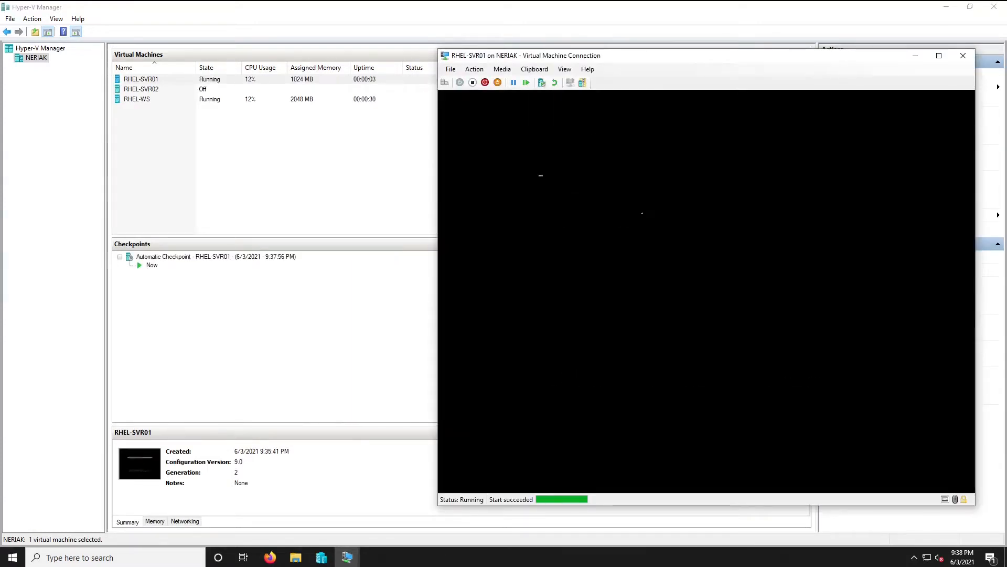
Step: Connect to the RHEL-SVR02 virtual machine, start it and boot its Install Red Hat Enterprise Linux 8.4 entry
{"action": "left_click", "coordinate": [143, 90]}
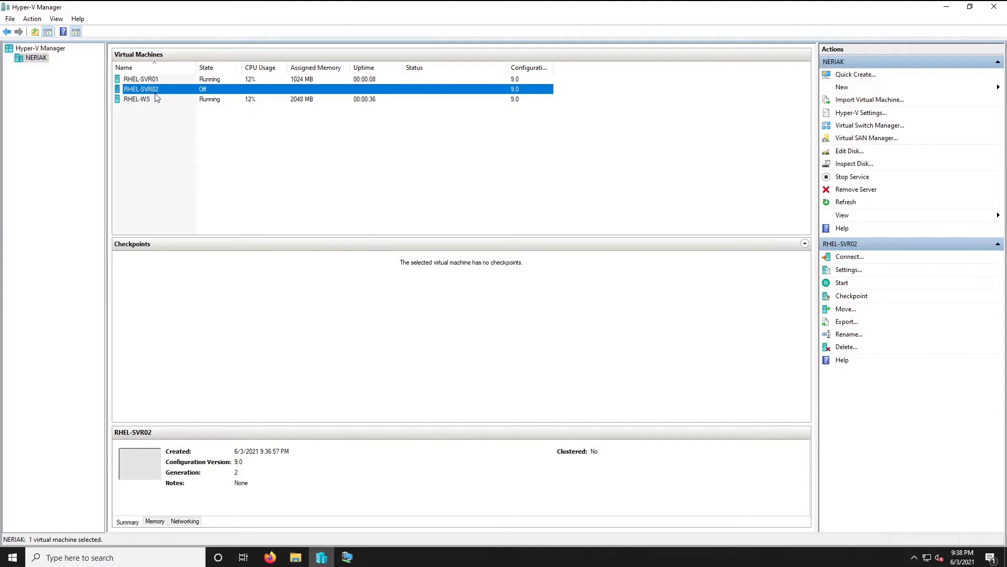
{"action": "left_click", "coordinate": [205, 144]}
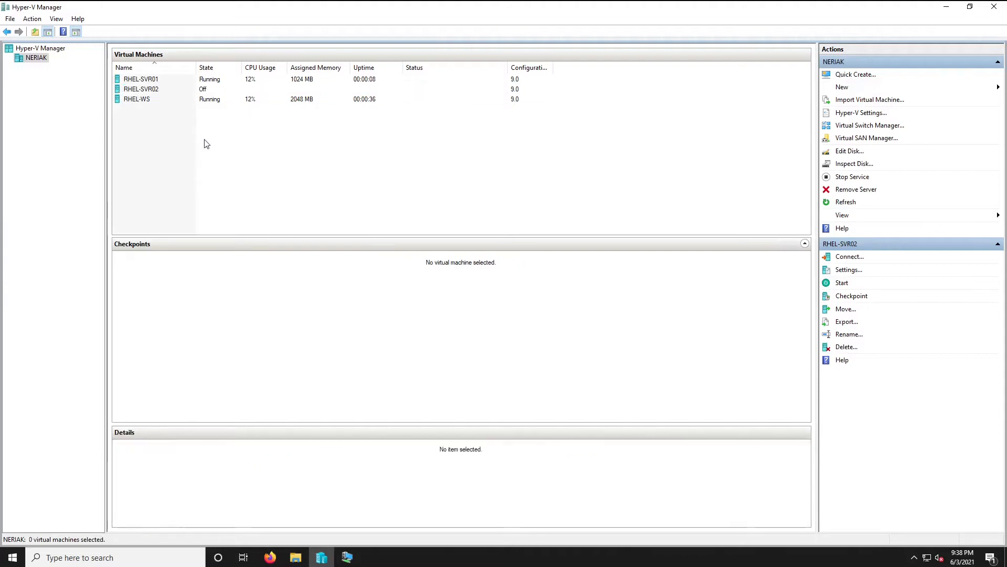
{"action": "left_click", "coordinate": [142, 90]}
{"action": "double_click", "coordinate": [142, 89]}
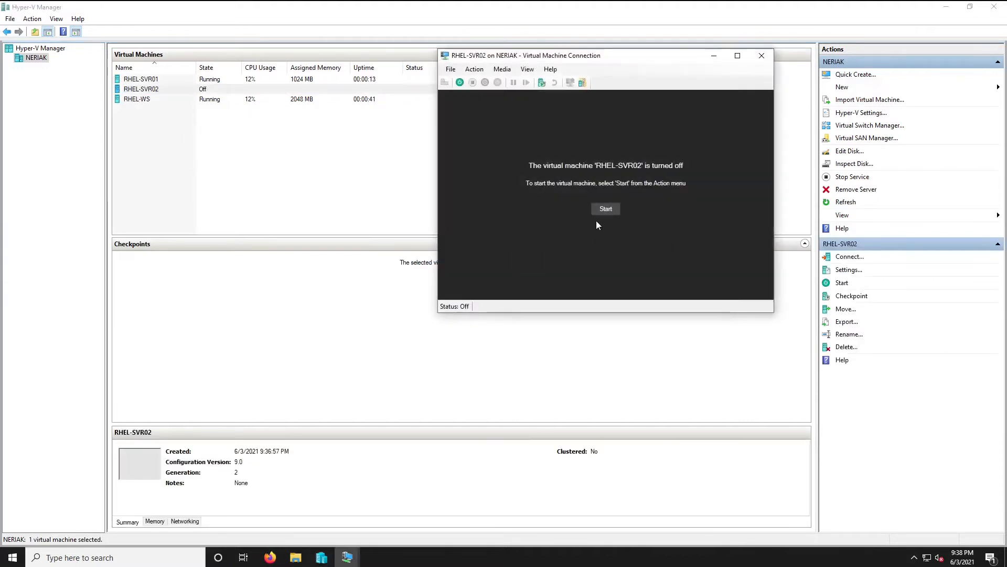
{"action": "left_click", "coordinate": [606, 210]}
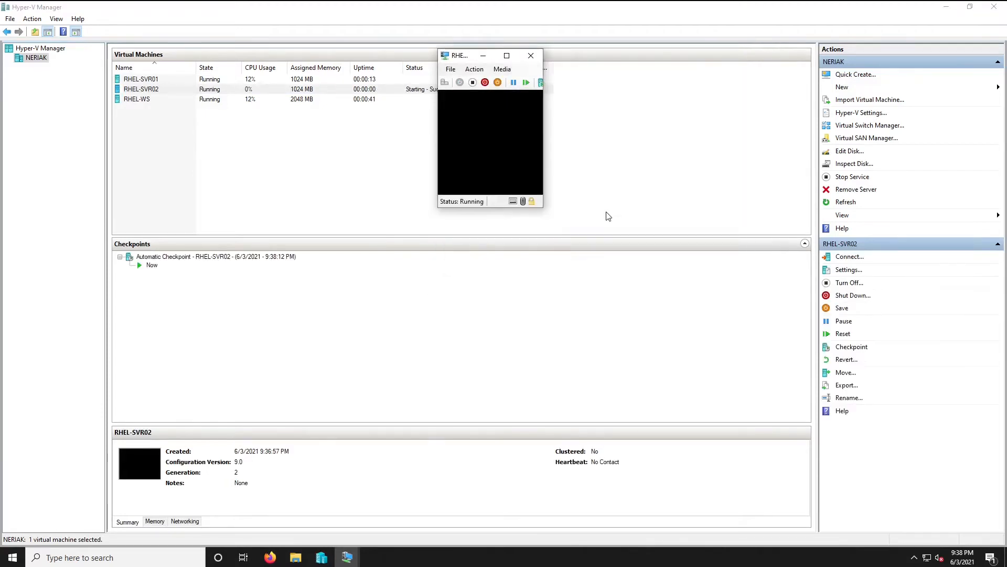
{"action": "key", "text": "Up"}
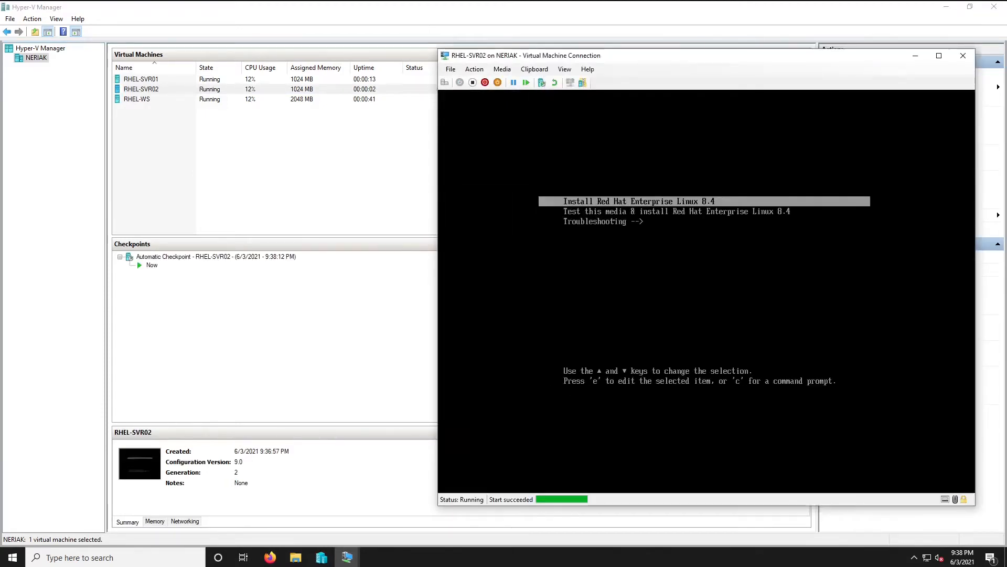
{"action": "key", "text": "Return"}
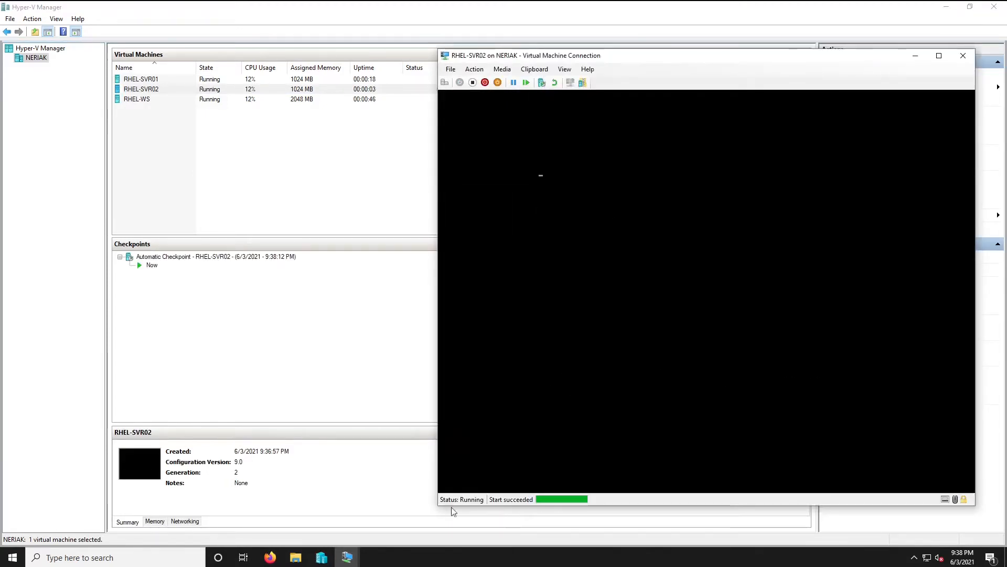
Step: Bring the RHEL-WS and RHEL-SVR01 consoles to the front and spread the virtual machine windows so all three are visible
{"action": "left_click", "coordinate": [347, 557]}
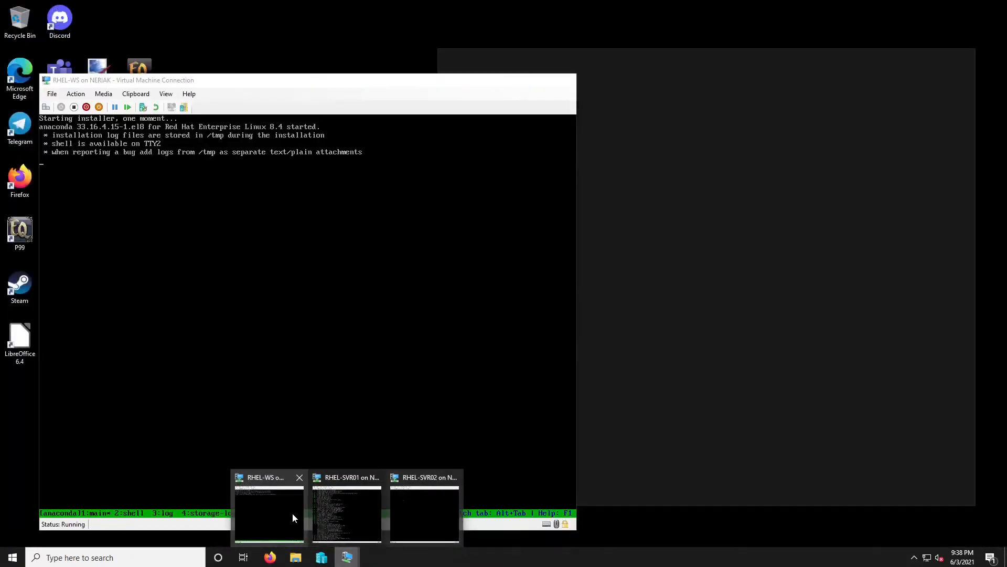
{"action": "left_click", "coordinate": [292, 514]}
{"action": "left_click", "coordinate": [347, 559]}
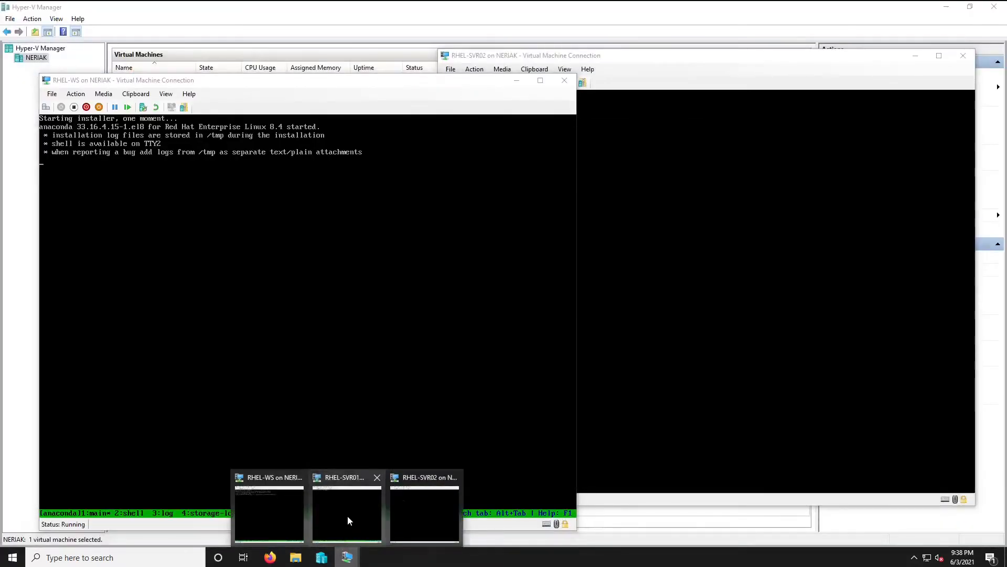
{"action": "left_click", "coordinate": [349, 516]}
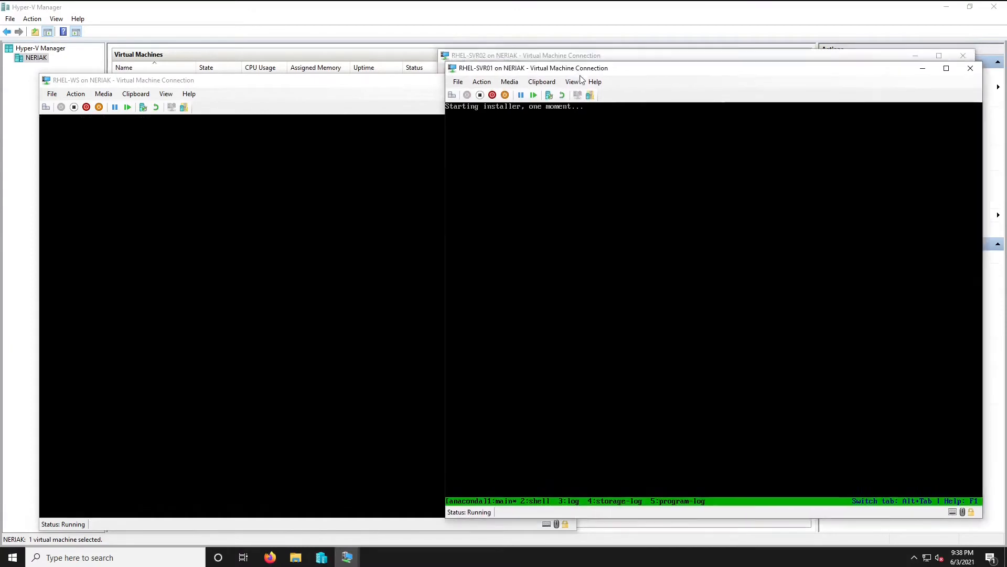
{"action": "left_click_drag", "start_coordinate": [568, 58], "coordinate": [590, 91]}
{"action": "left_click_drag", "start_coordinate": [521, 58], "coordinate": [355, 20]}
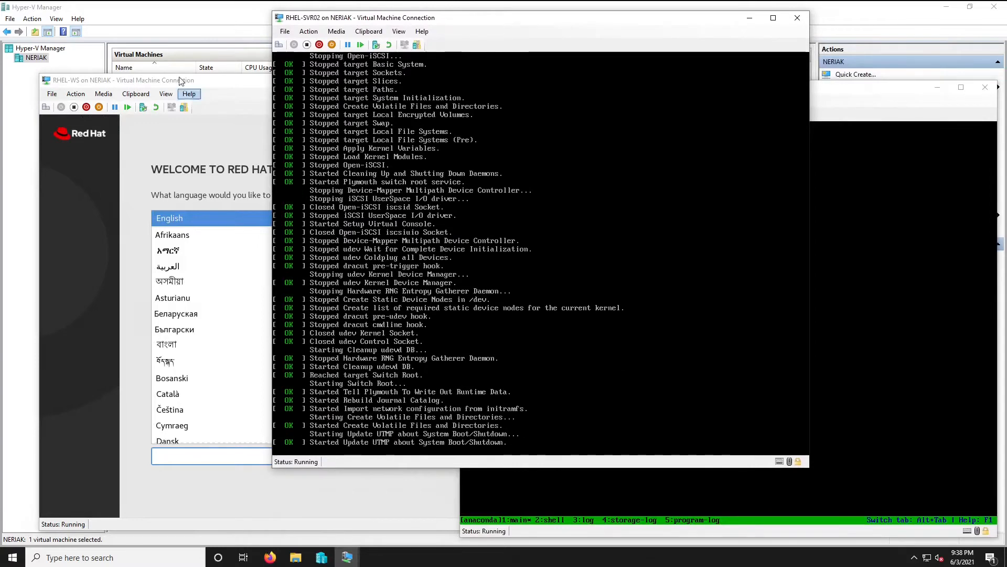
Step: Continue the RHEL-WS installer in English (United States) and accept the 20 GiB virtual disk with automatic partitioning as installation destination
{"action": "left_click", "coordinate": [112, 78]}
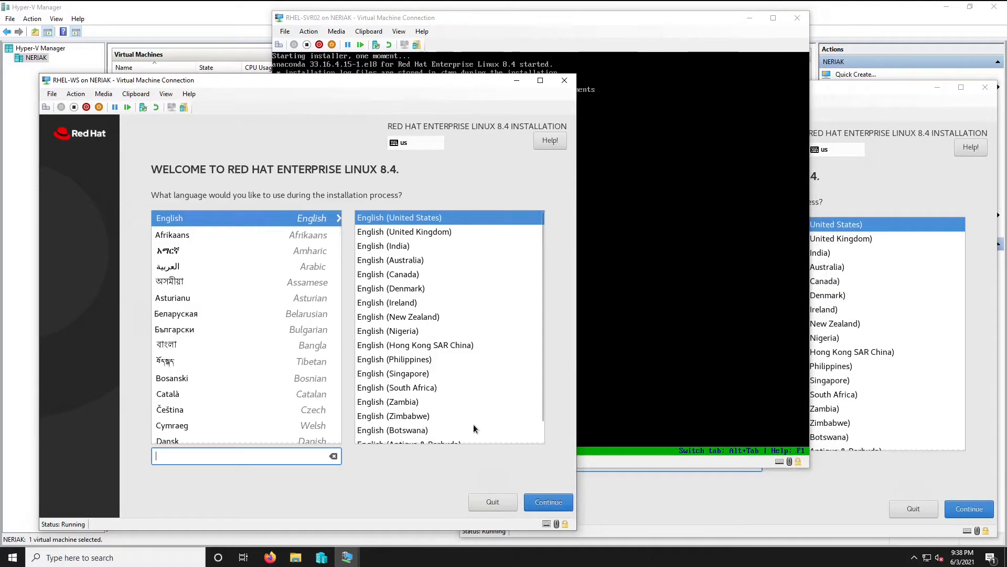
{"action": "left_click", "coordinate": [552, 507]}
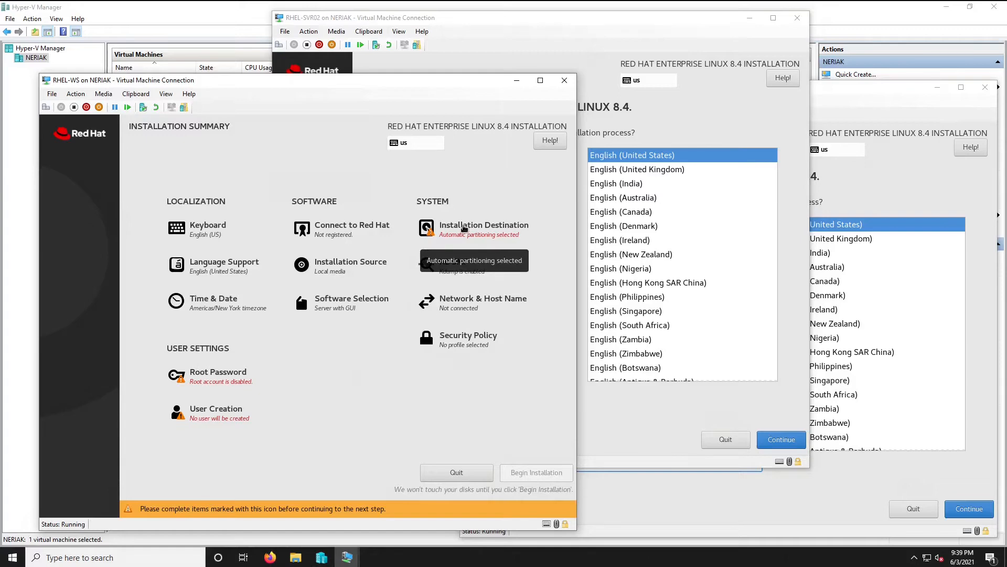
{"action": "left_click", "coordinate": [464, 228]}
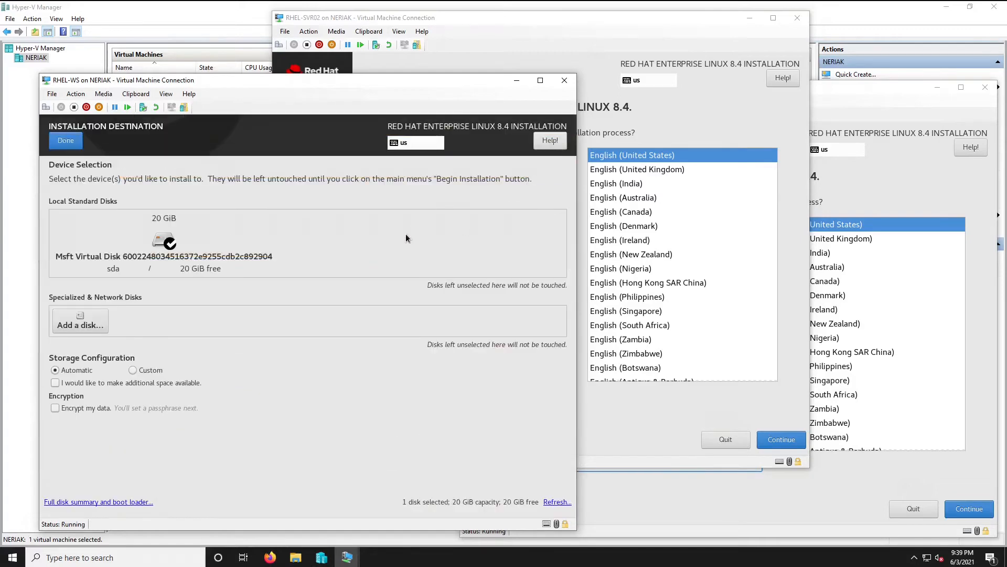
{"action": "left_click", "coordinate": [66, 140]}
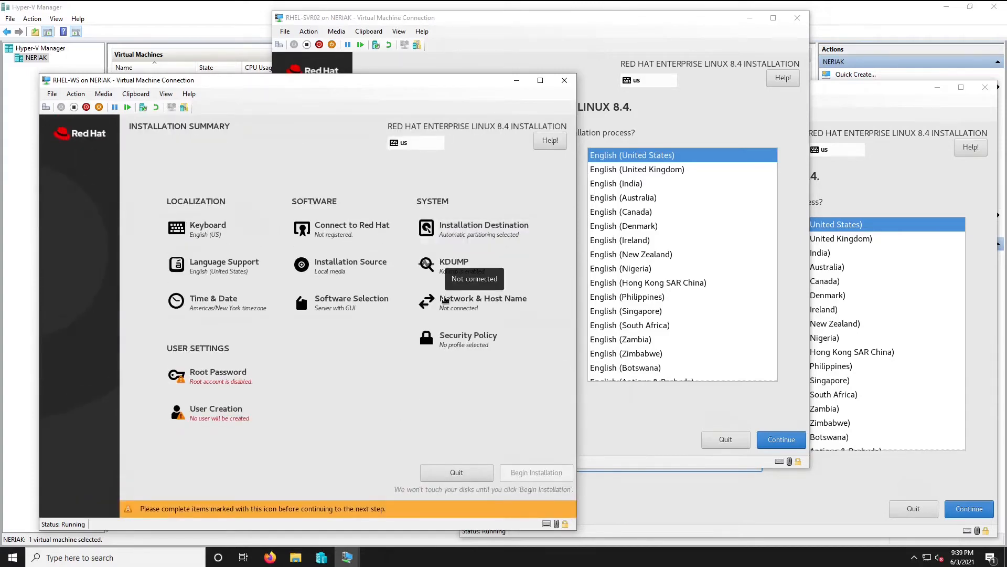
Step: Turn on the eth0 network connection for RHEL-WS and apply rhel-ws as its host name
{"action": "left_click", "coordinate": [446, 300]}
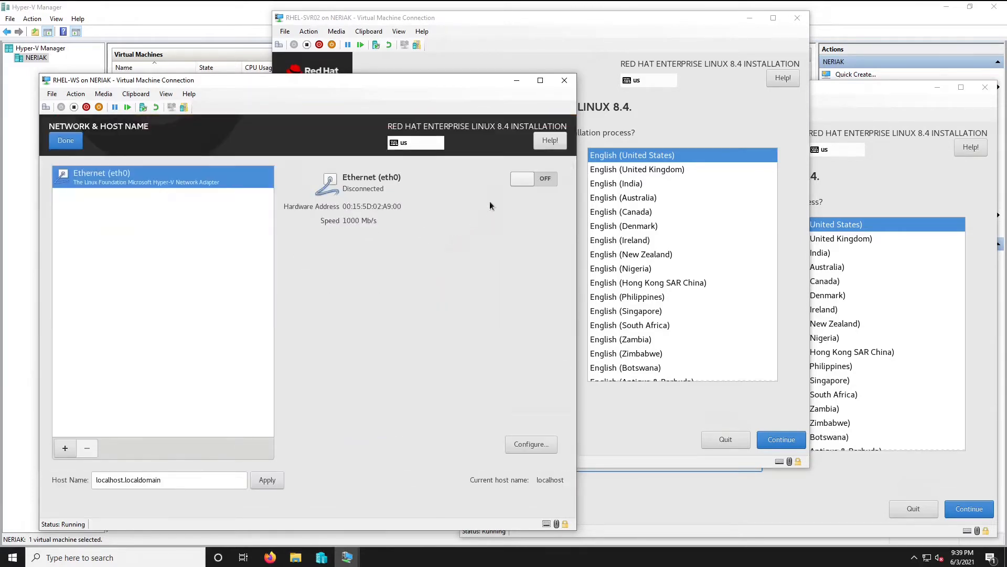
{"action": "left_click", "coordinate": [518, 180]}
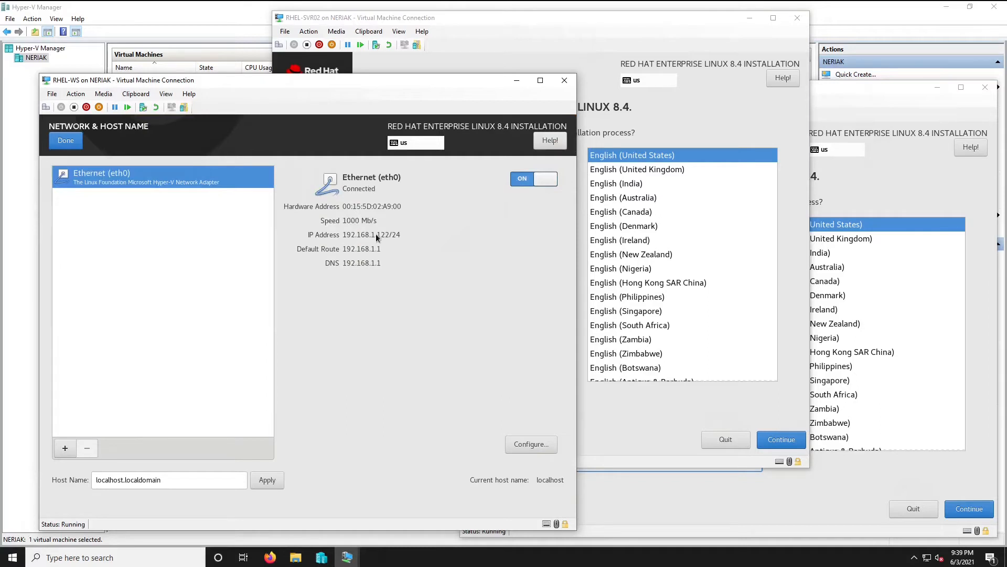
{"action": "triple_click", "coordinate": [199, 480]}
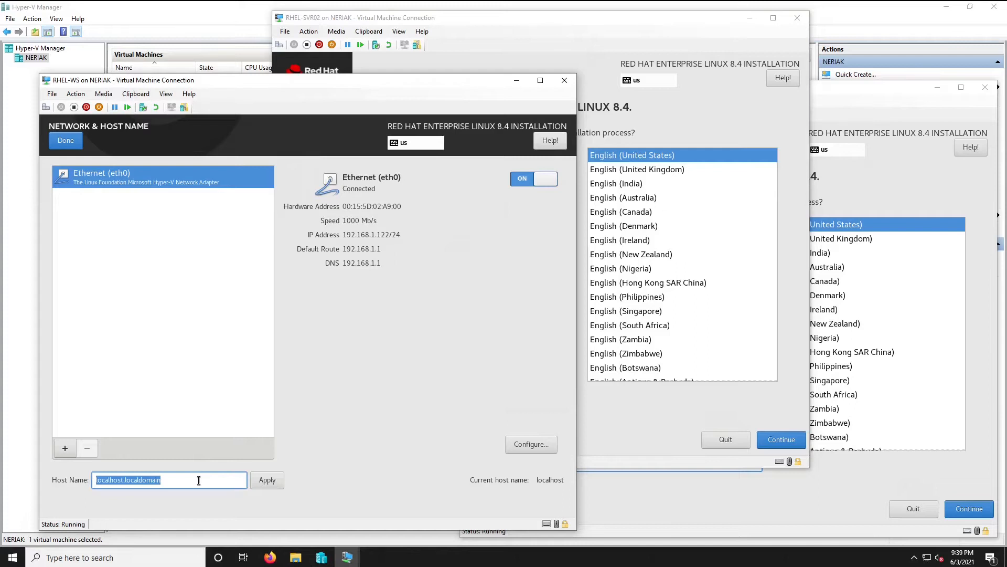
{"action": "type", "text": "rhel-ws"}
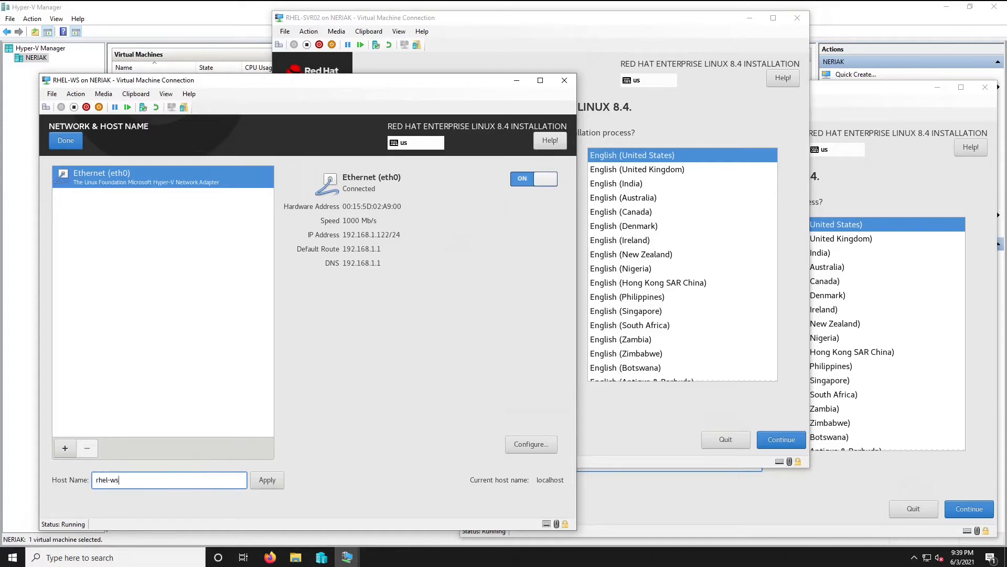
{"action": "left_click", "coordinate": [267, 481]}
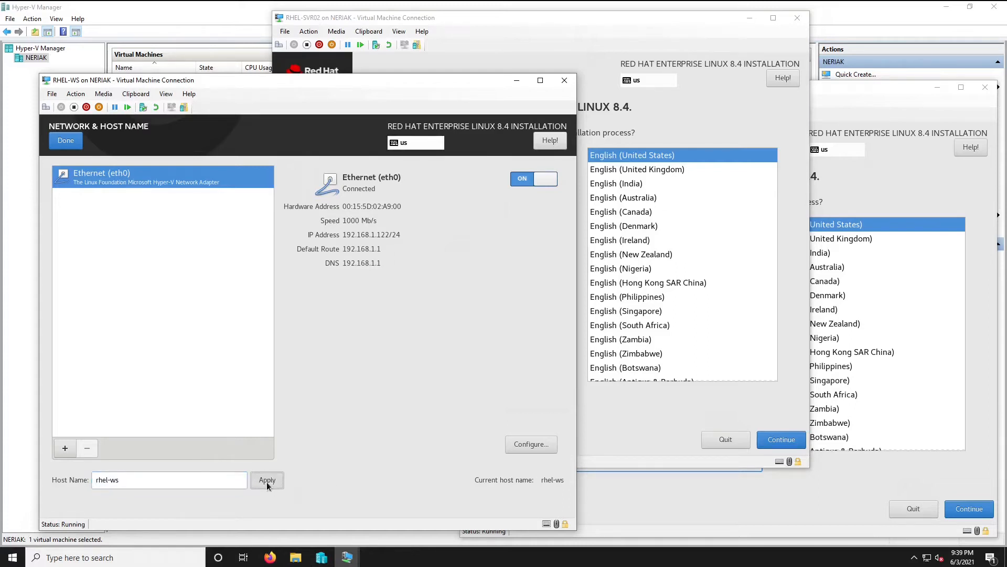
{"action": "left_click", "coordinate": [72, 137]}
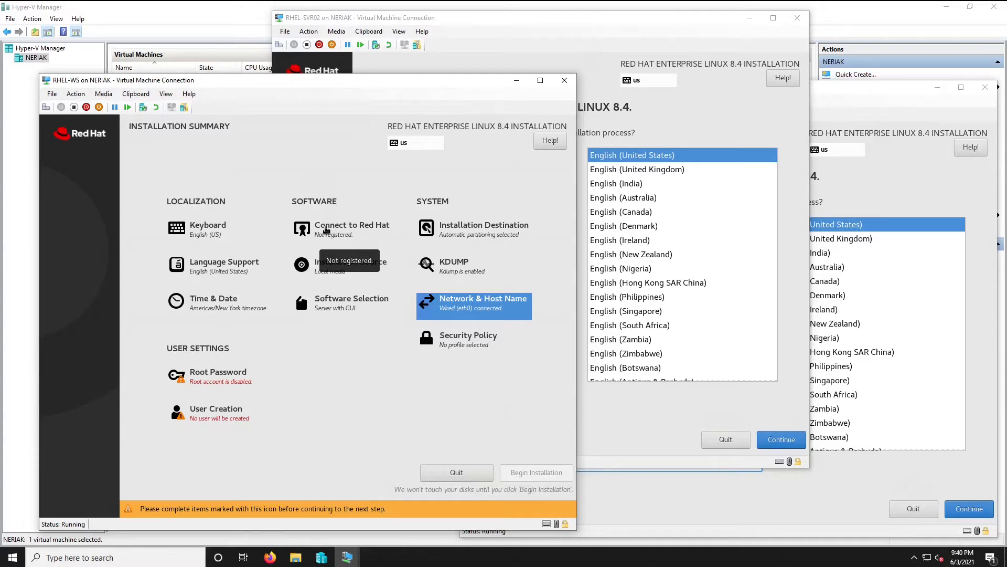
Step: Register RHEL-WS with Red Hat by entering the account user name and password, keeping the Red Hat Insights connection enabled
{"action": "left_click", "coordinate": [336, 227]}
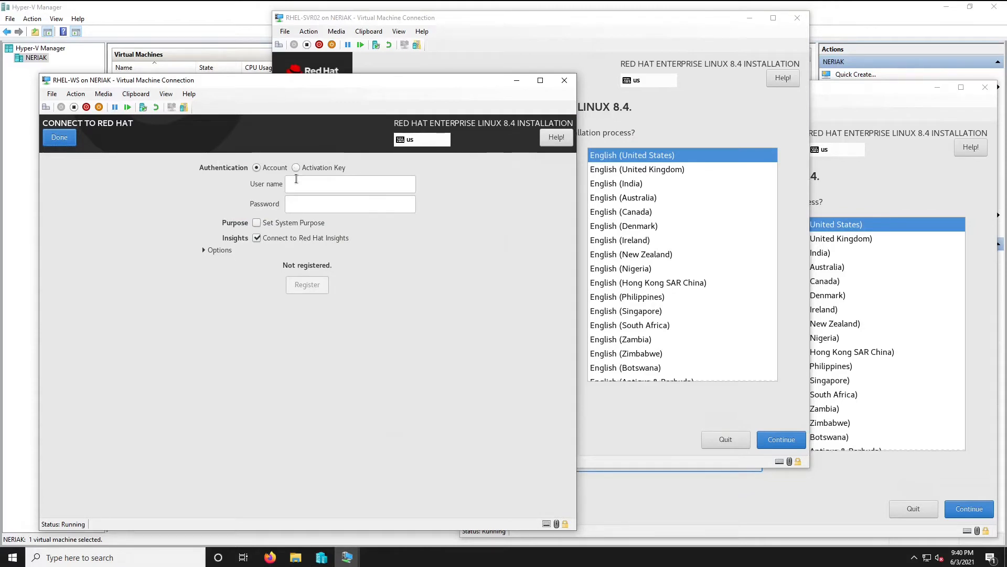
{"action": "left_click", "coordinate": [296, 179]}
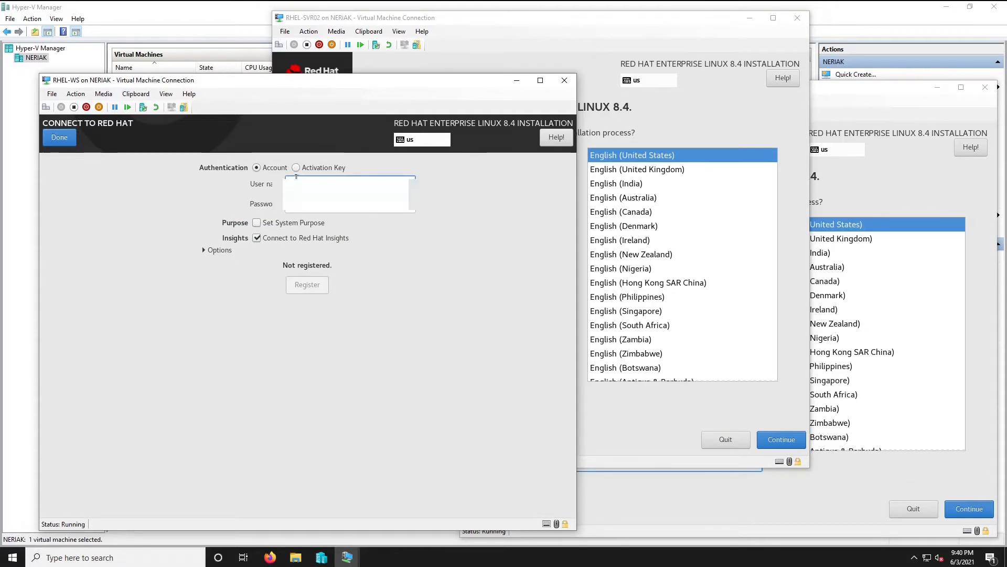
{"action": "key", "text": "Tab"}
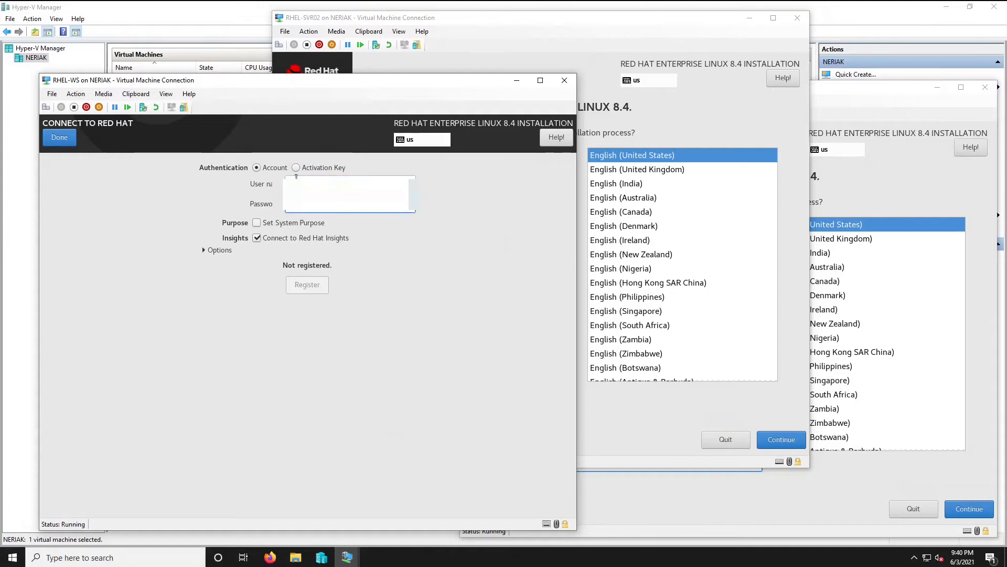
{"action": "type", "text": "•"}
{"action": "left_click", "coordinate": [307, 286]}
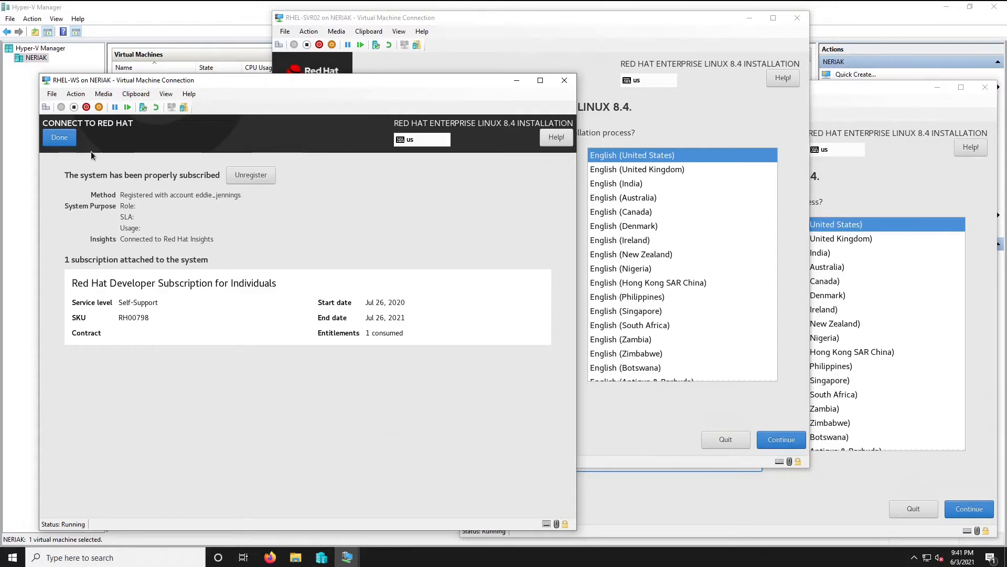
{"action": "left_click", "coordinate": [60, 138]}
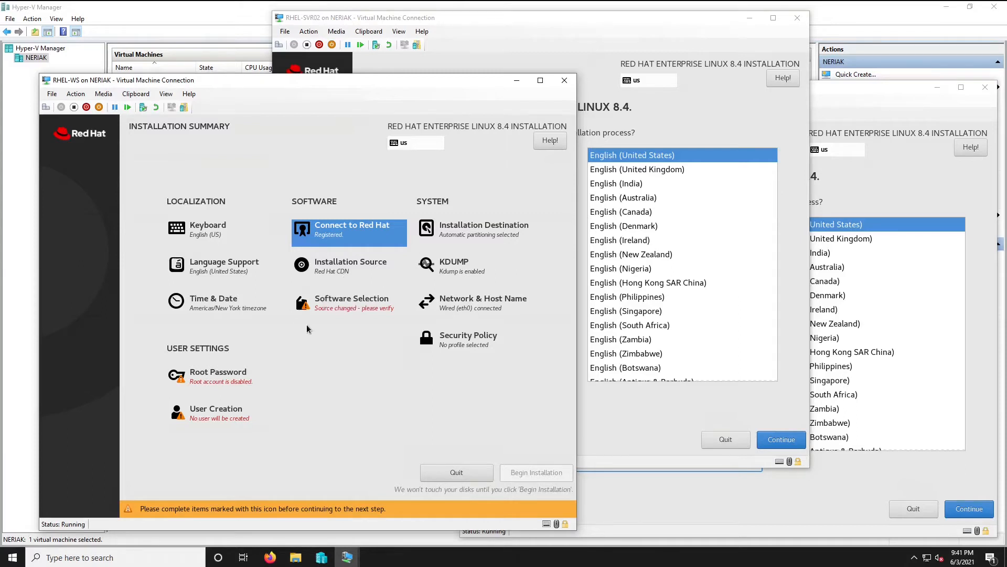
Step: Choose Workstation as the base environment in the software selection, without any additional software
{"action": "left_click", "coordinate": [328, 307]}
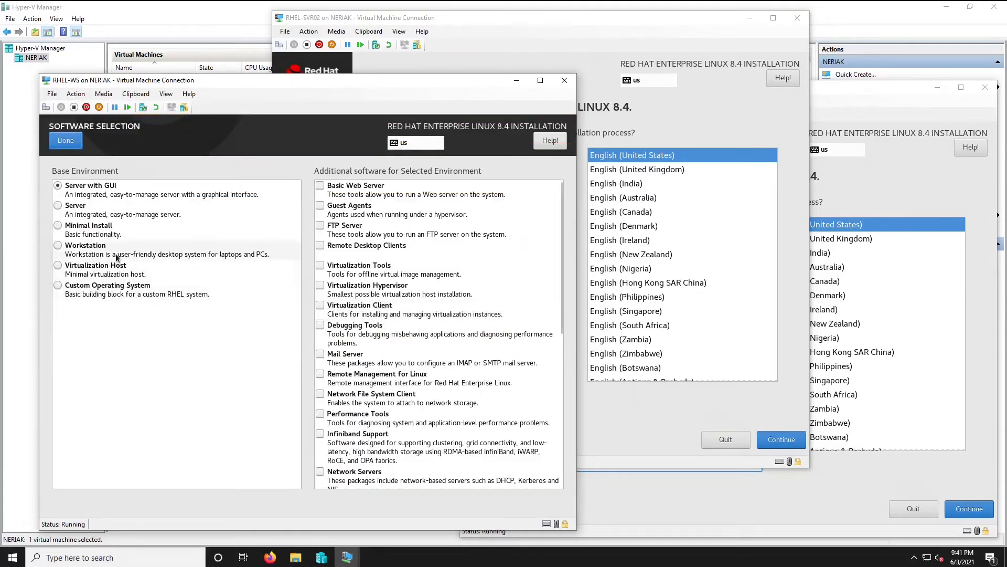
{"action": "left_click", "coordinate": [59, 247]}
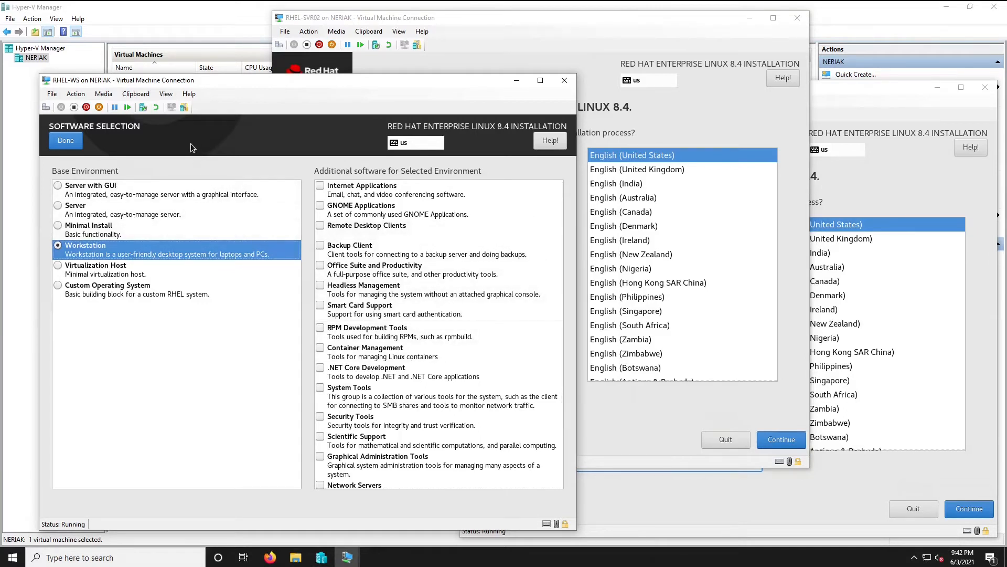
{"action": "left_click", "coordinate": [59, 185]}
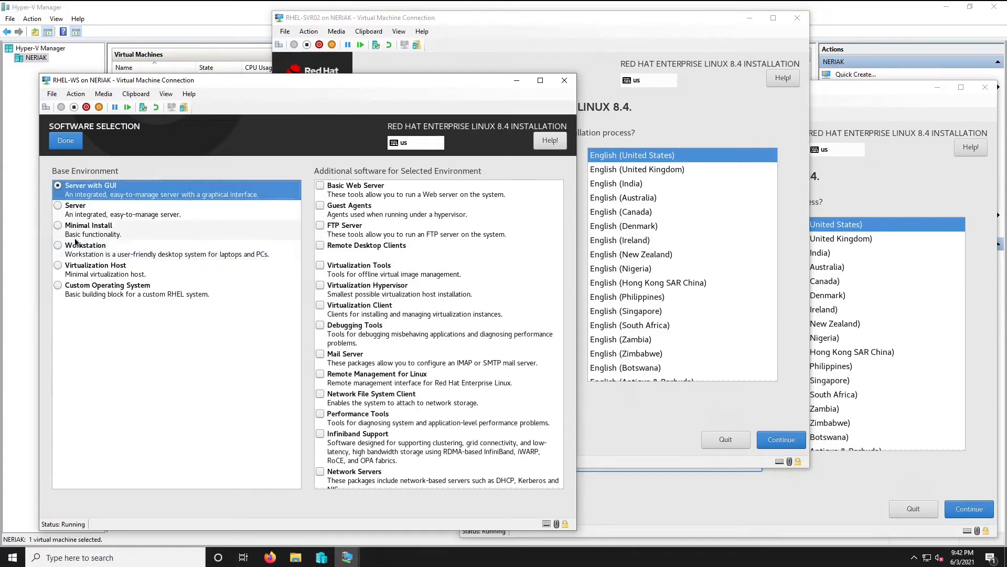
{"action": "left_click", "coordinate": [63, 250]}
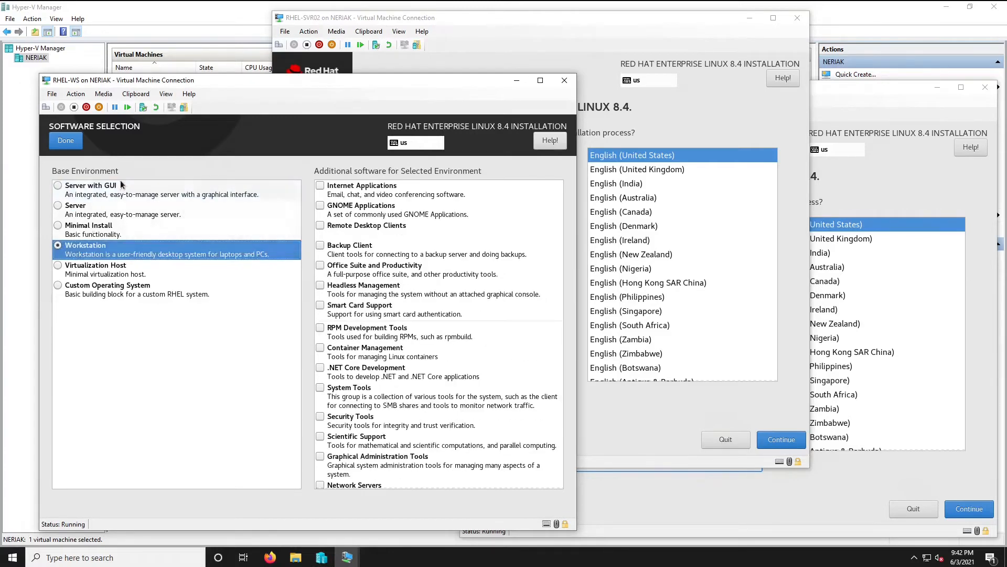
{"action": "left_click", "coordinate": [65, 140]}
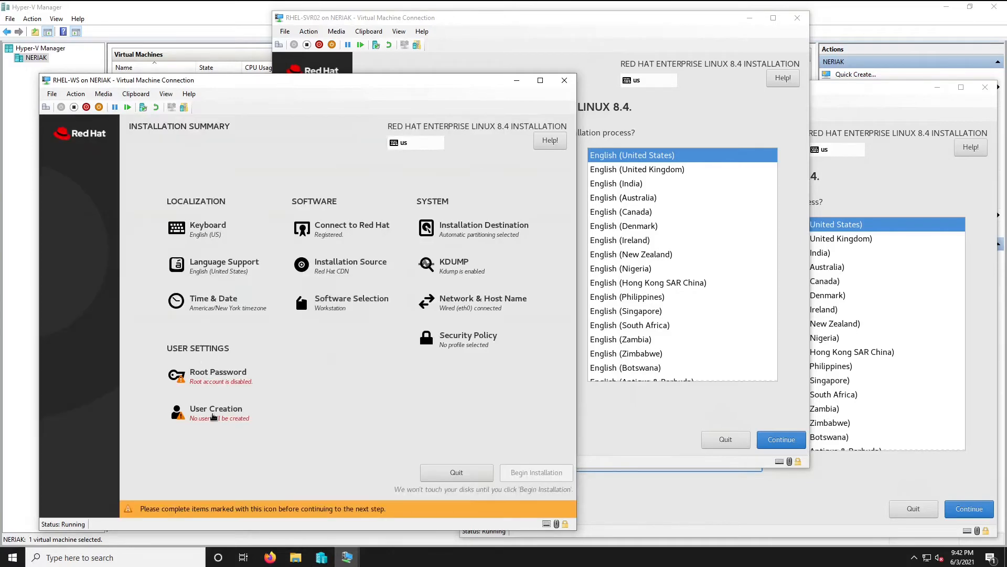
Step: Create an administrator user for RHEL-WS, entering the account name as full name and typing and confirming the account password
{"action": "left_click", "coordinate": [214, 417]}
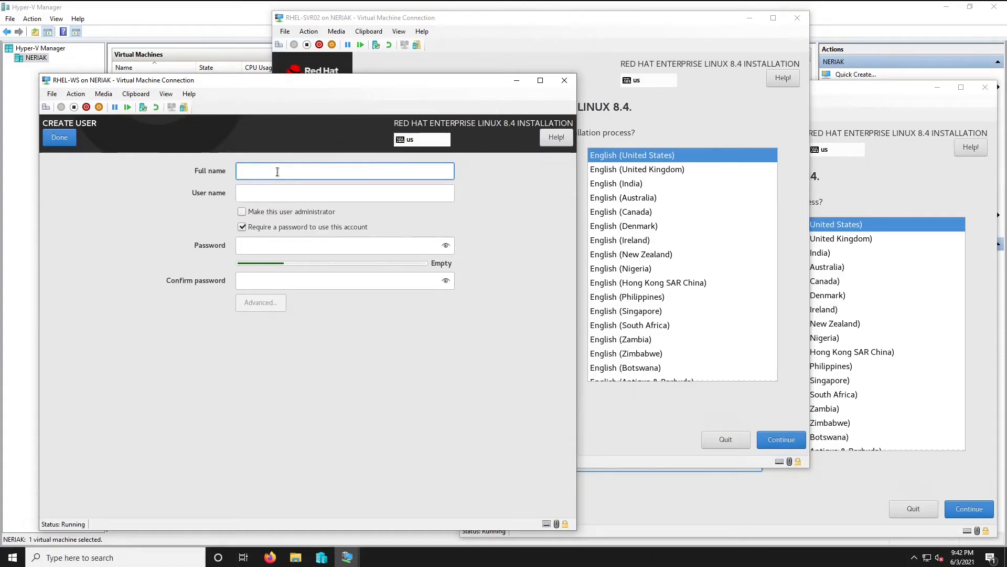
{"action": "type", "text": "eddie_admin"}
{"action": "key", "text": "Tab"}
{"action": "key", "text": "Tab"}
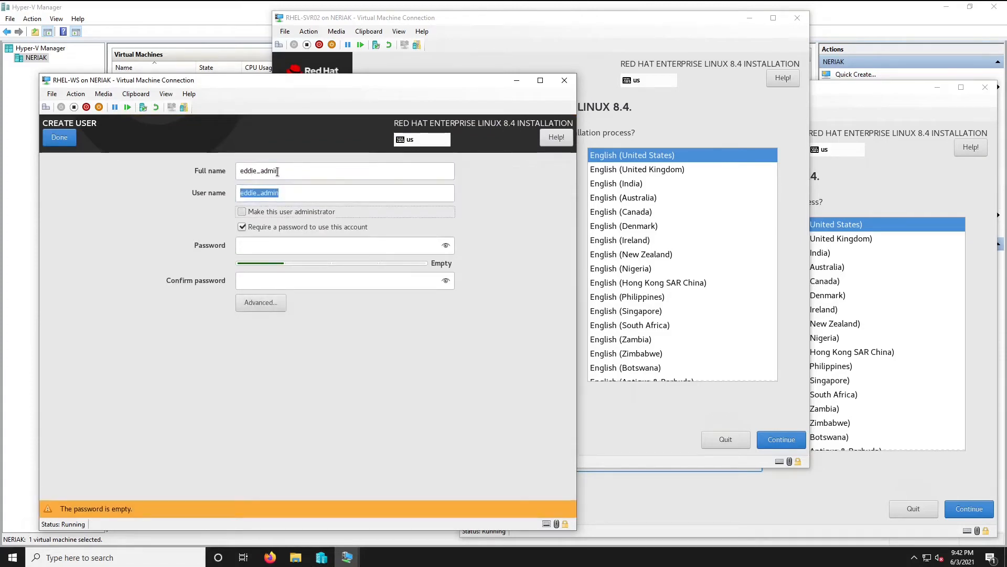
{"action": "key", "text": "space"}
{"action": "key", "text": "Tab"}
{"action": "key", "text": "Tab"}
{"action": "type", "text": "**********"}
{"action": "key", "text": "Tab"}
{"action": "type", "text": "**********"}
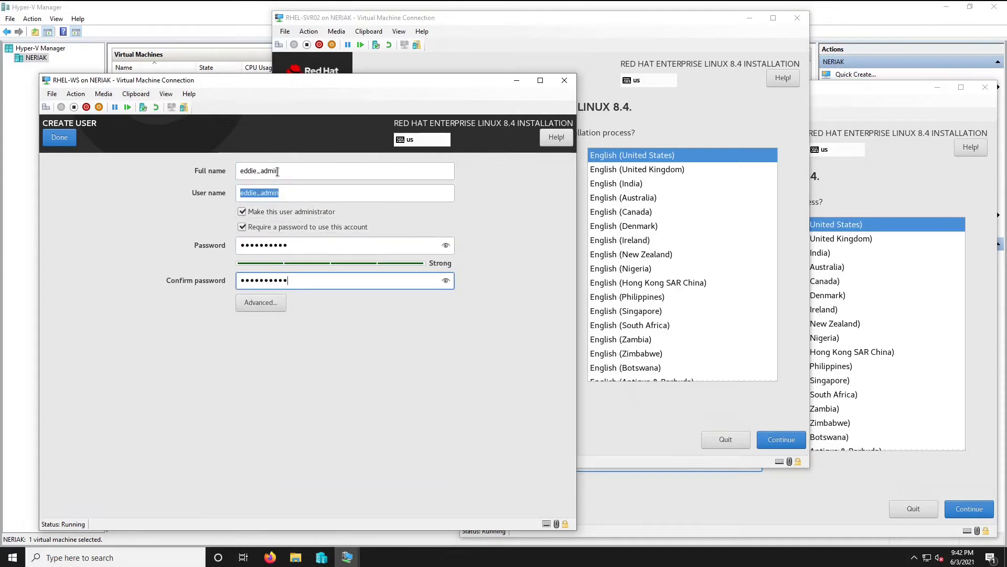
{"action": "left_click", "coordinate": [64, 137]}
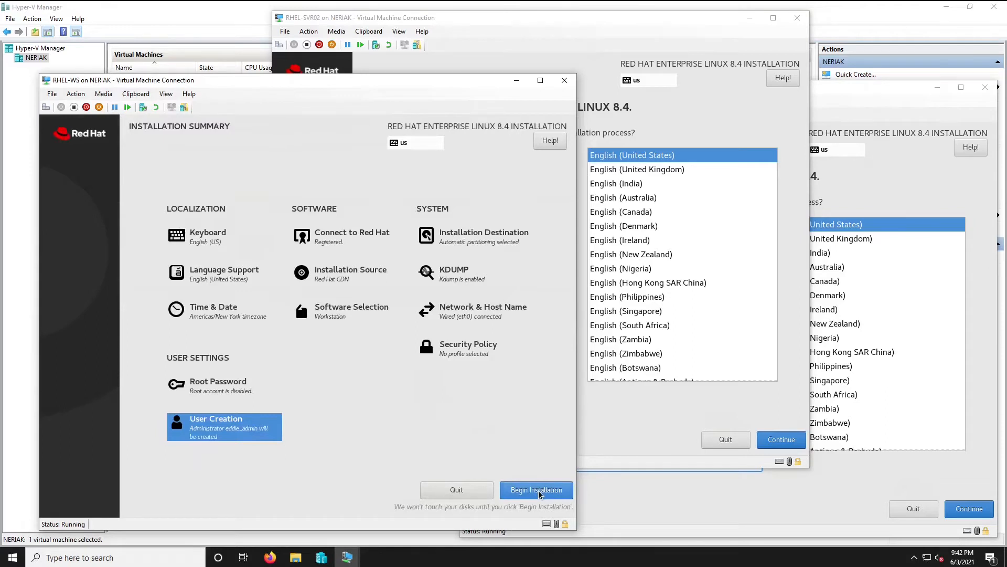
Step: Begin the installation on RHEL-WS and rearrange the RHEL-SVR01 and RHEL-SVR02 console windows so both are accessible
{"action": "left_click", "coordinate": [539, 491]}
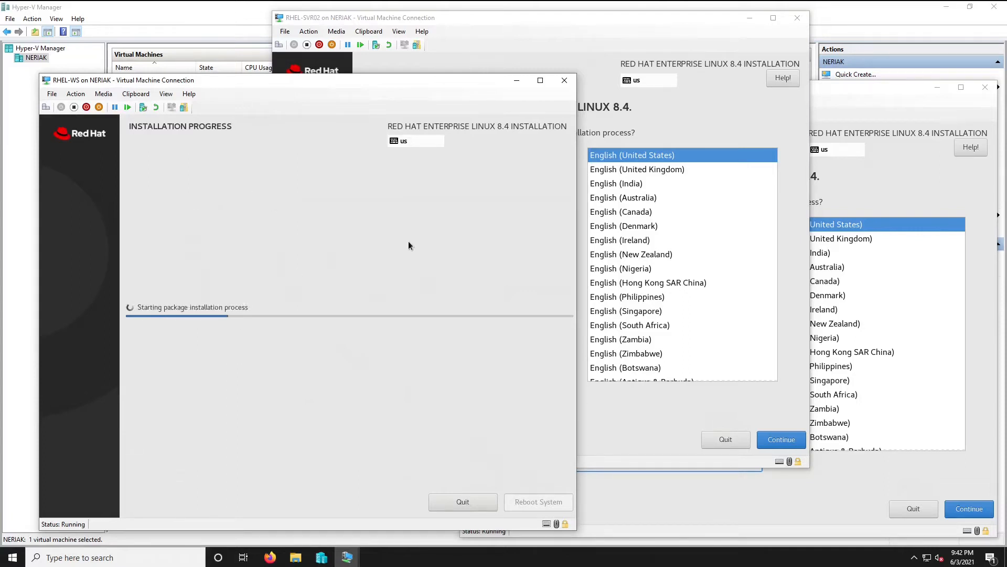
{"action": "left_click", "coordinate": [865, 88]}
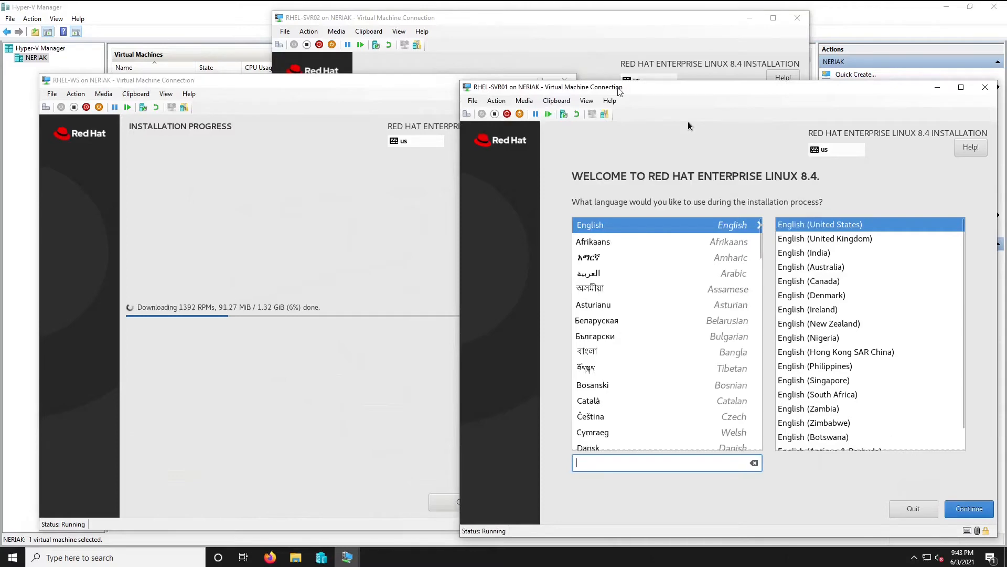
{"action": "left_click_drag", "start_coordinate": [619, 91], "coordinate": [283, 53]}
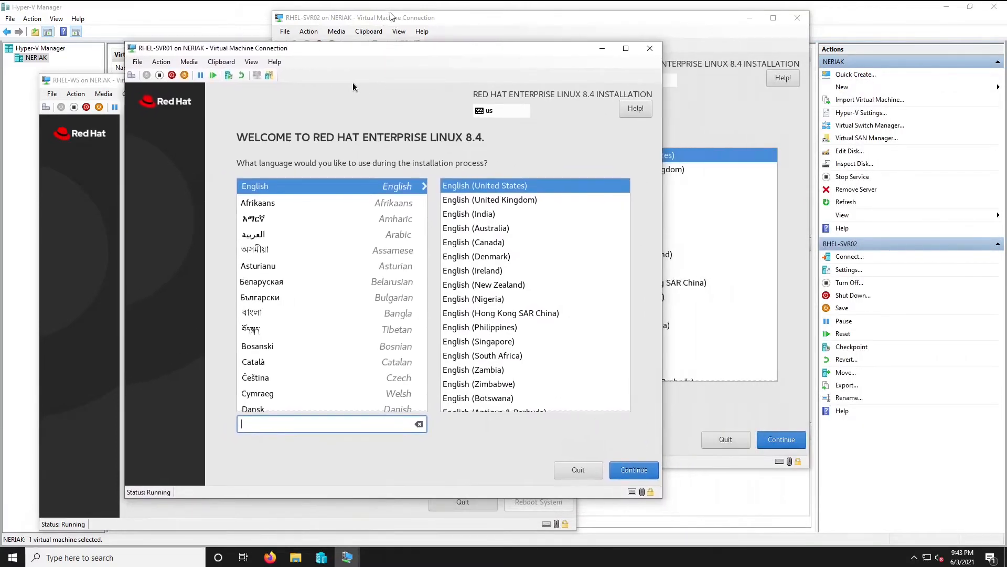
{"action": "left_click_drag", "start_coordinate": [391, 18], "coordinate": [525, 60]}
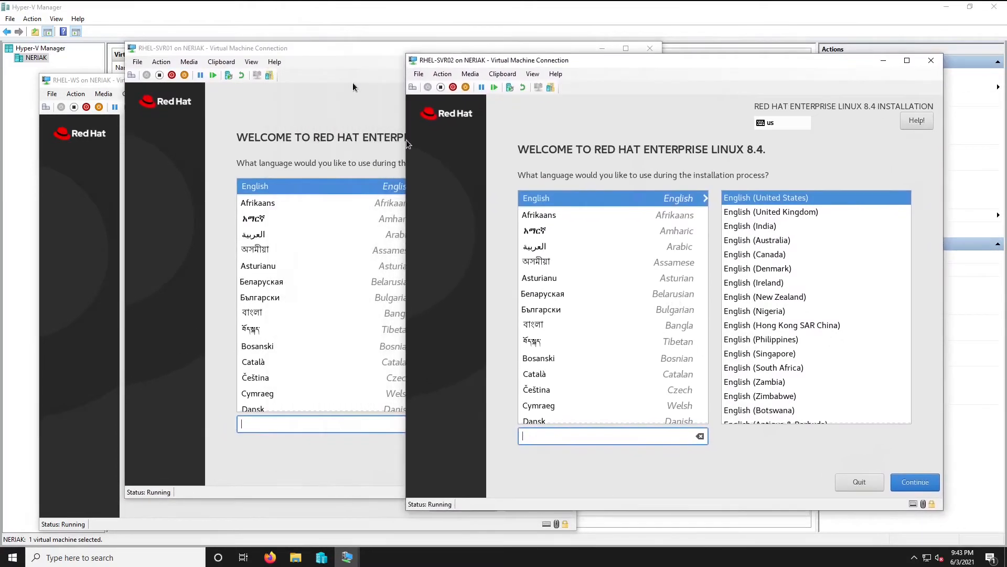
Step: Continue the RHEL-SVR01 setup in English (United States) and accept its 20 GiB virtual disk with automatic partitioning as installation destination
{"action": "left_click", "coordinate": [352, 87]}
{"action": "left_click", "coordinate": [642, 471]}
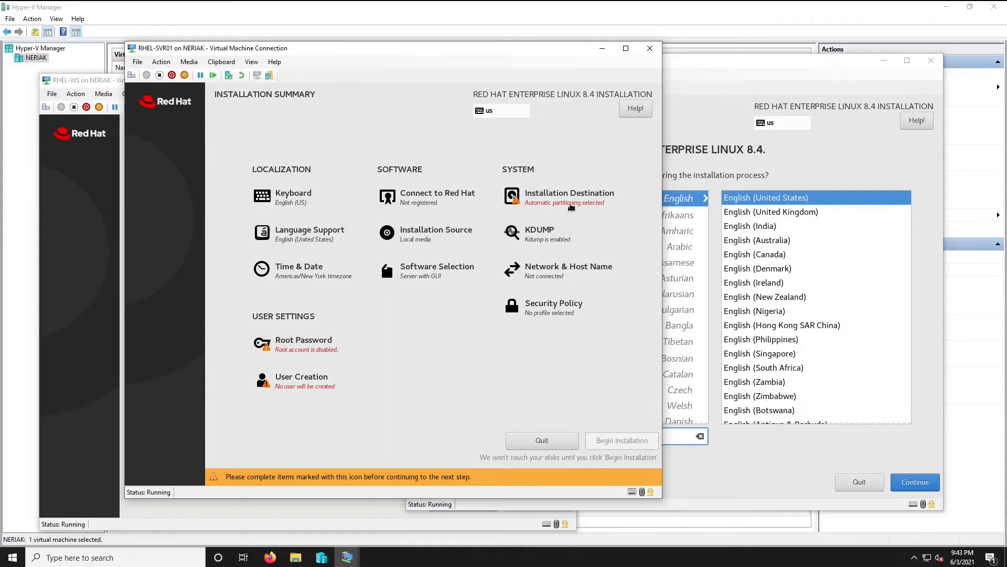
{"action": "left_click", "coordinate": [572, 199]}
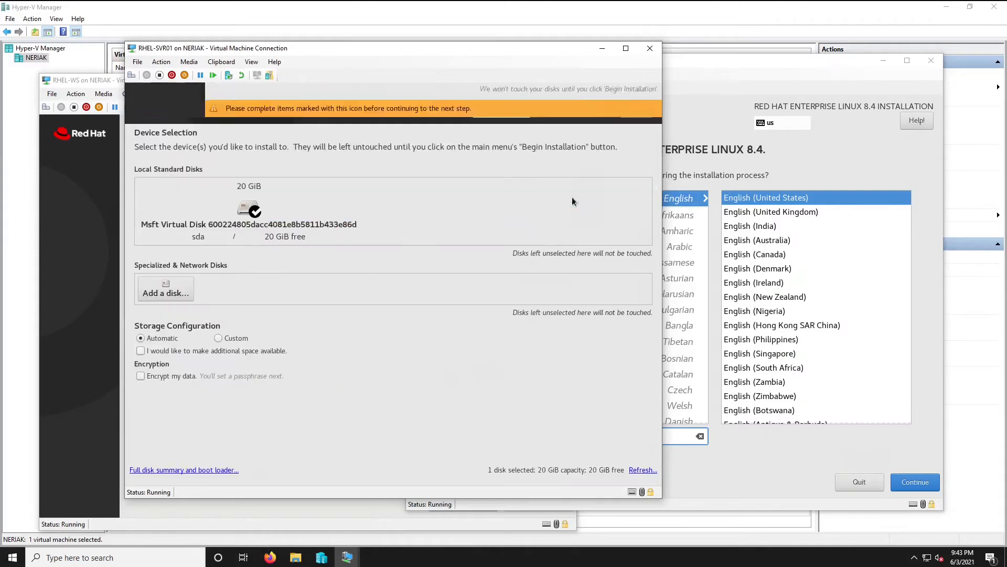
{"action": "left_click", "coordinate": [152, 108]}
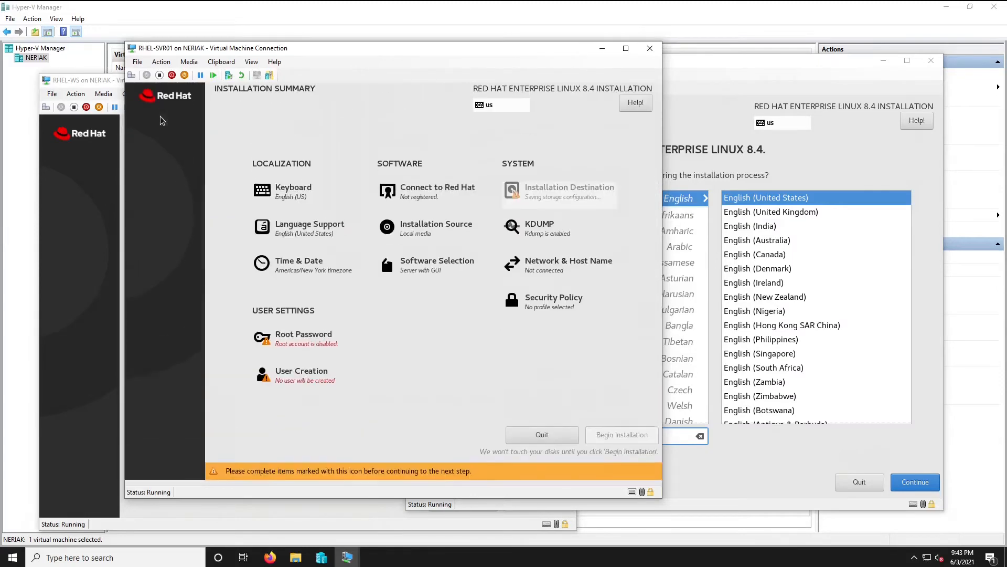
Step: Set the IPv4 method of RHEL-SVR01's eth0 connection to Manual
{"action": "left_click", "coordinate": [578, 270]}
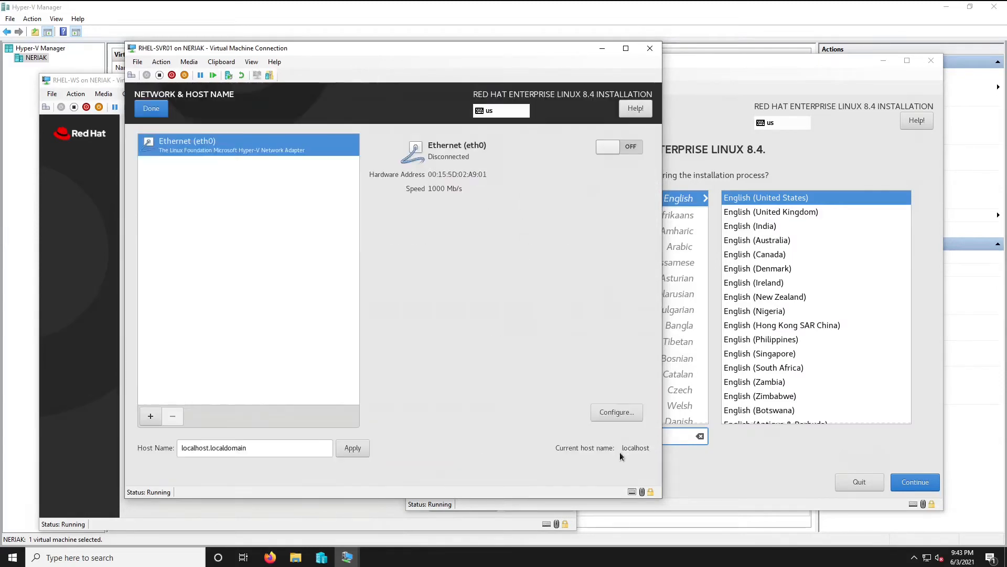
{"action": "left_click", "coordinate": [617, 412]}
{"action": "left_click", "coordinate": [477, 196]}
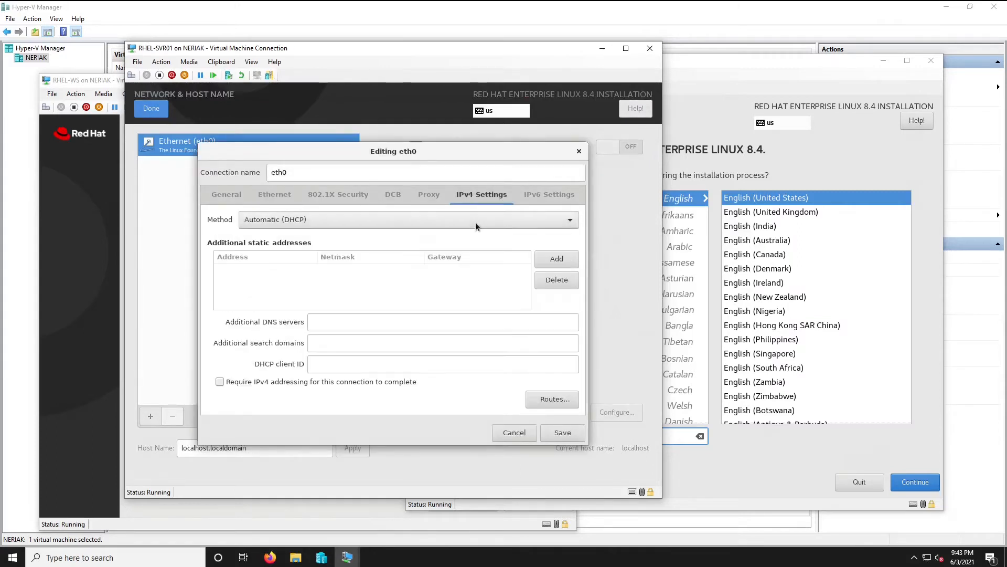
{"action": "left_click", "coordinate": [475, 222]}
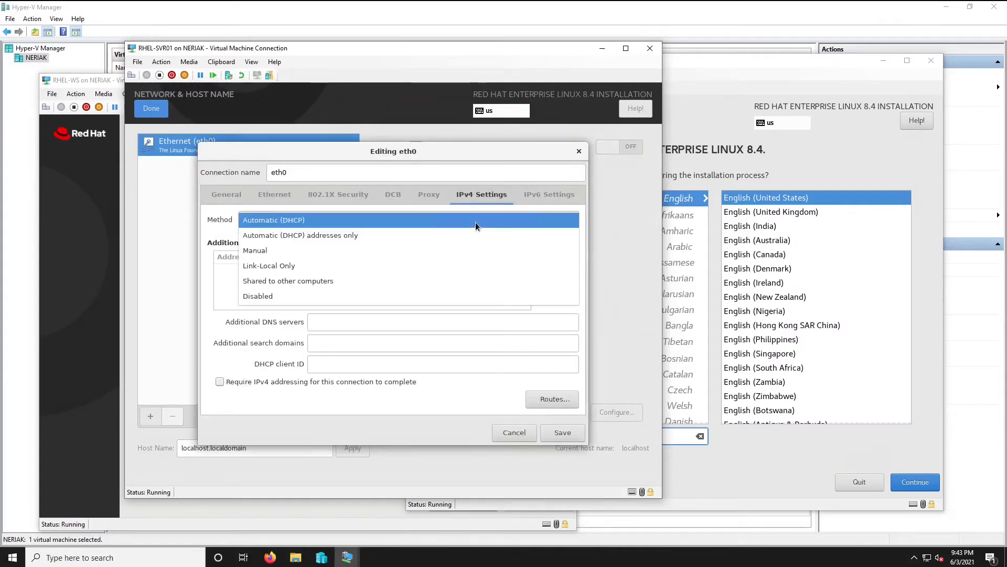
{"action": "left_click", "coordinate": [468, 249]}
Step: Give RHEL-SVR01's eth0 the address 192.168.1.60 with netmask 24, gateway 192.168.1.1 and DNS server 192.168.1.1, and save the connection
{"action": "left_click", "coordinate": [556, 262]}
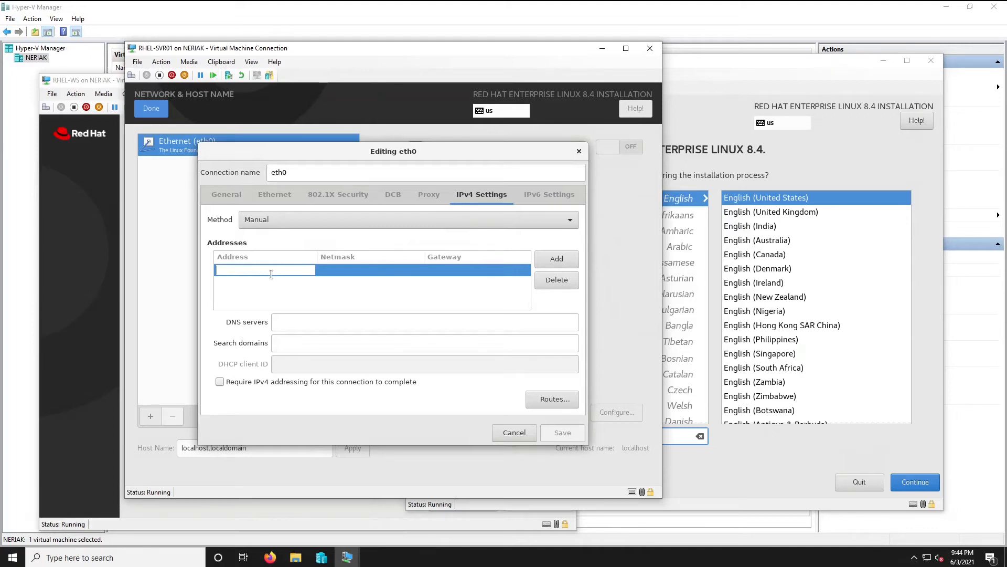
{"action": "type", "text": "192"}
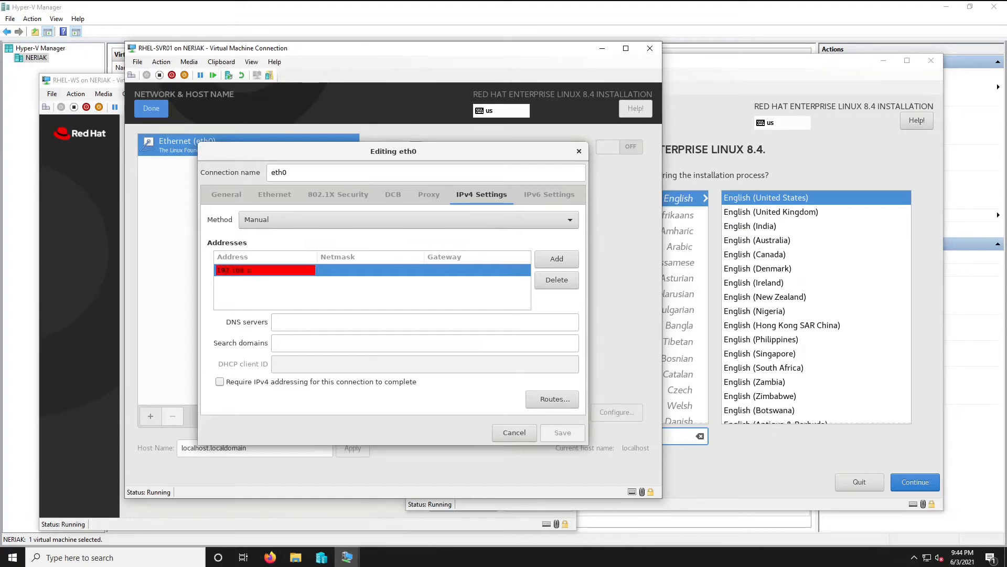
{"action": "type", "text": ".168.1.60"}
{"action": "key", "text": "Tab"}
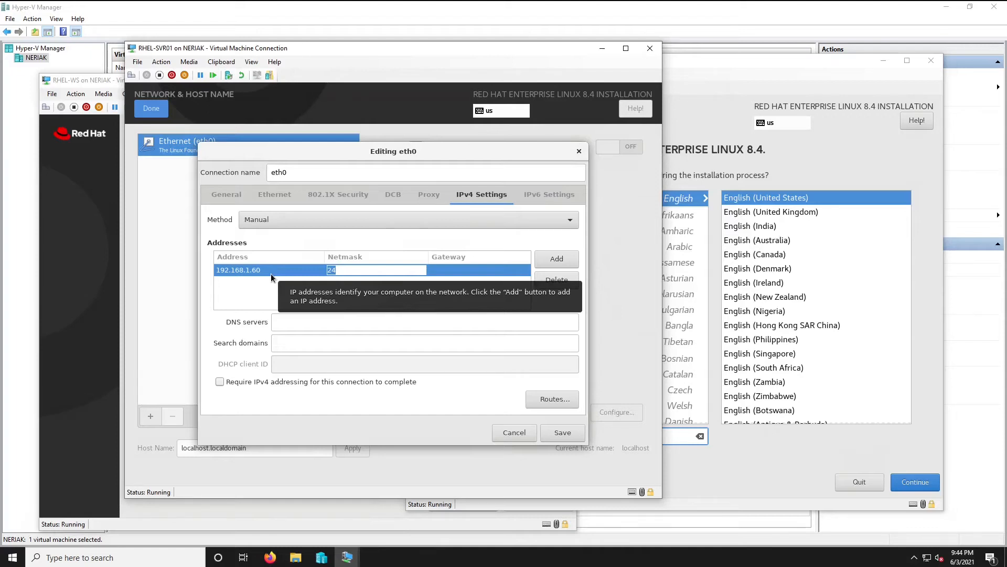
{"action": "key", "text": "Tab"}
{"action": "type", "text": "192.1"}
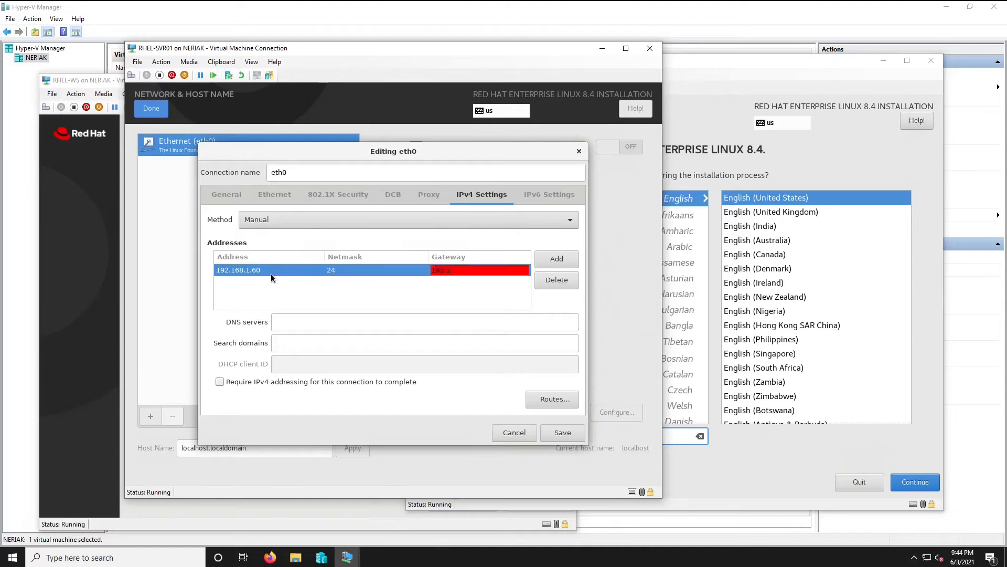
{"action": "type", "text": "68.1.1"}
{"action": "left_click", "coordinate": [347, 328]}
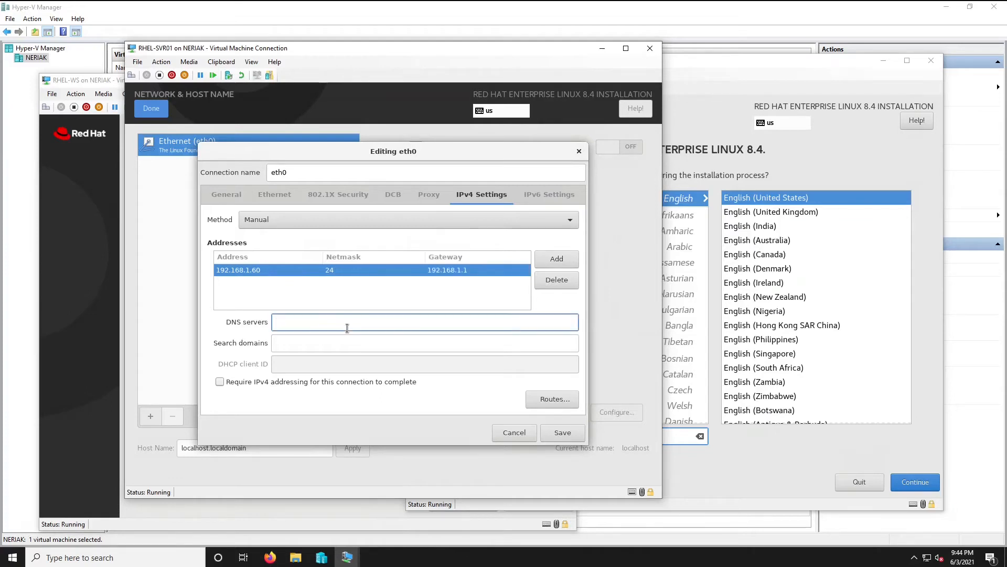
{"action": "type", "text": "192.168.1.1"}
{"action": "left_click", "coordinate": [563, 434]}
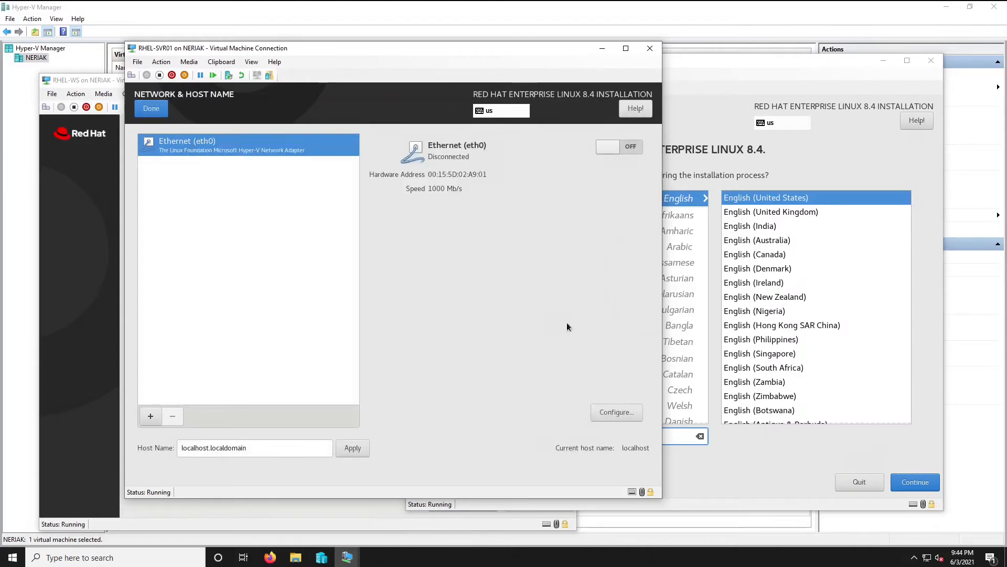
Step: Turn on the eth0 connection for RHEL-SVR01 and apply rhel-svr01 as its host name
{"action": "left_click", "coordinate": [609, 147]}
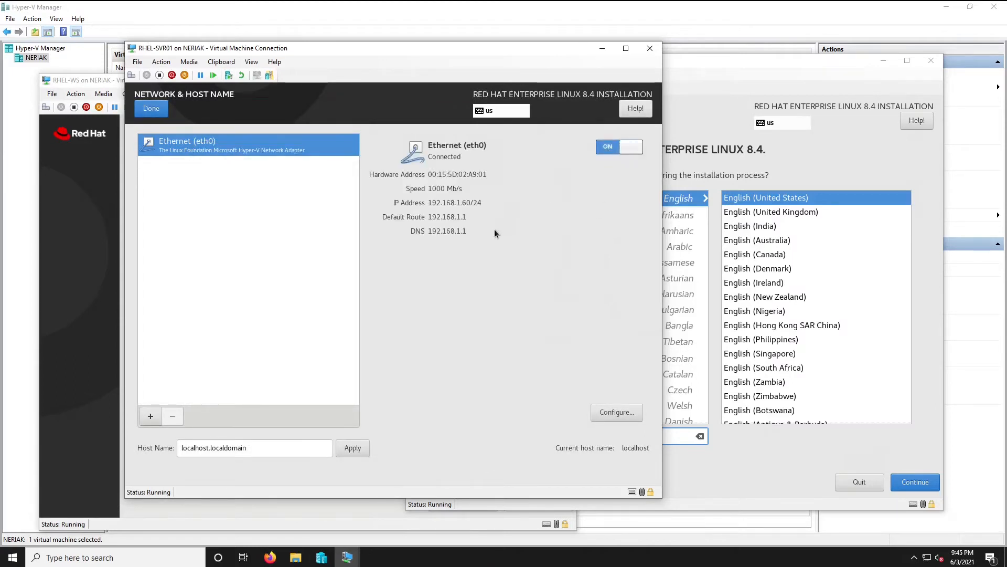
{"action": "double_click", "coordinate": [254, 443]}
{"action": "left_click", "coordinate": [254, 446]}
{"action": "left_click_drag", "start_coordinate": [254, 447], "coordinate": [150, 443]}
{"action": "type", "text": "rhel-svr01"}
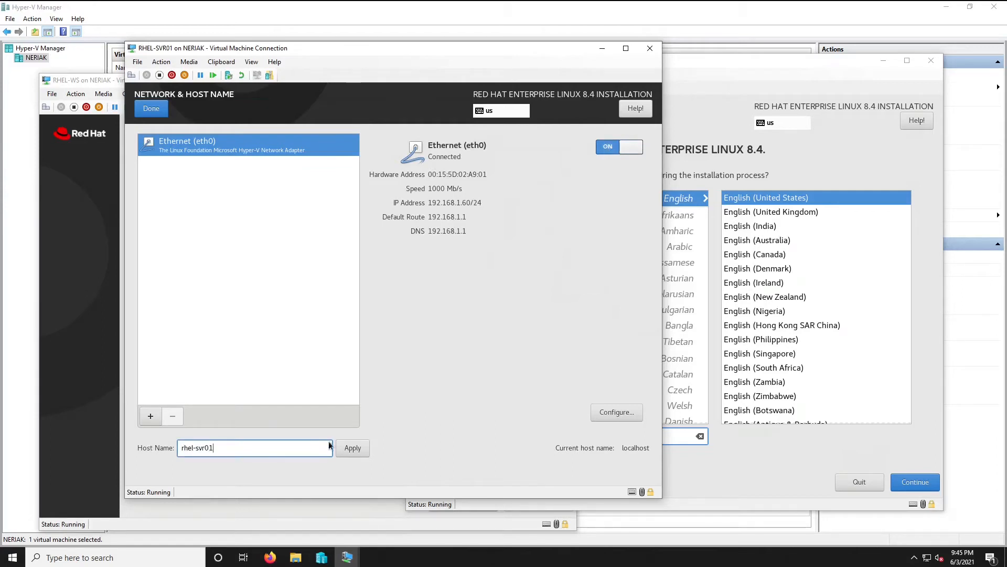
{"action": "left_click", "coordinate": [352, 448]}
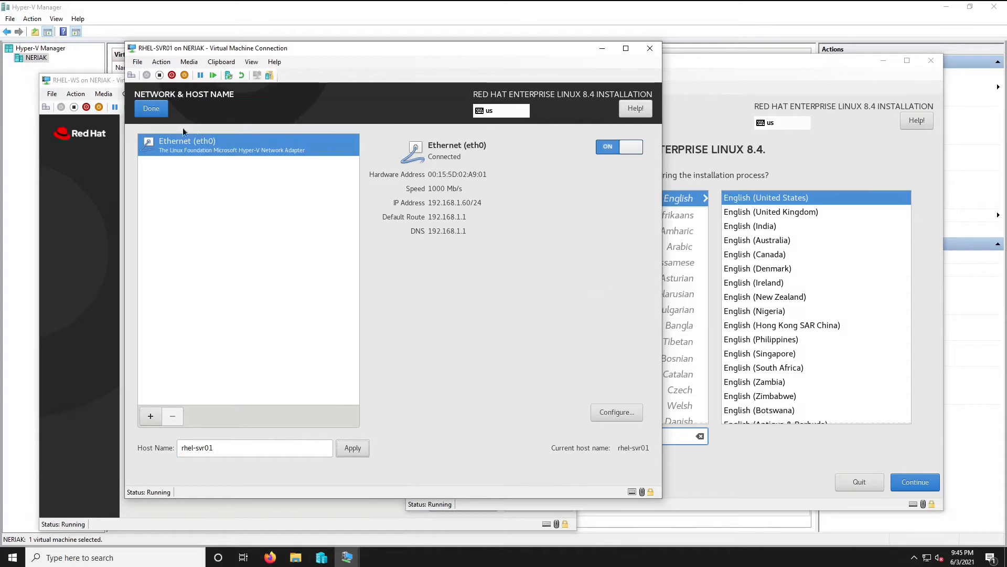
{"action": "left_click", "coordinate": [160, 112]}
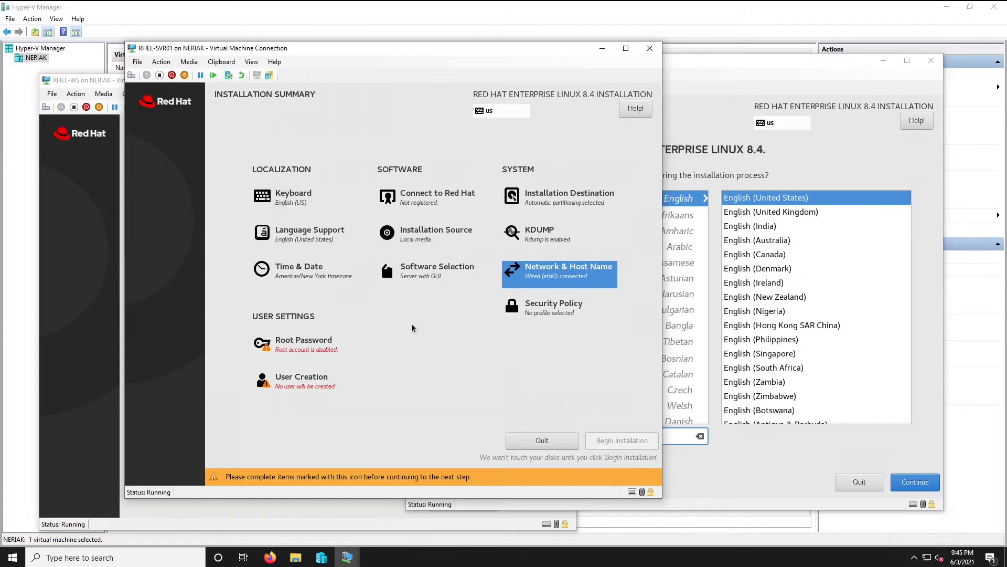
Step: Choose Minimal Install as the base environment for RHEL-SVR01, without any additional software
{"action": "left_click", "coordinate": [430, 276]}
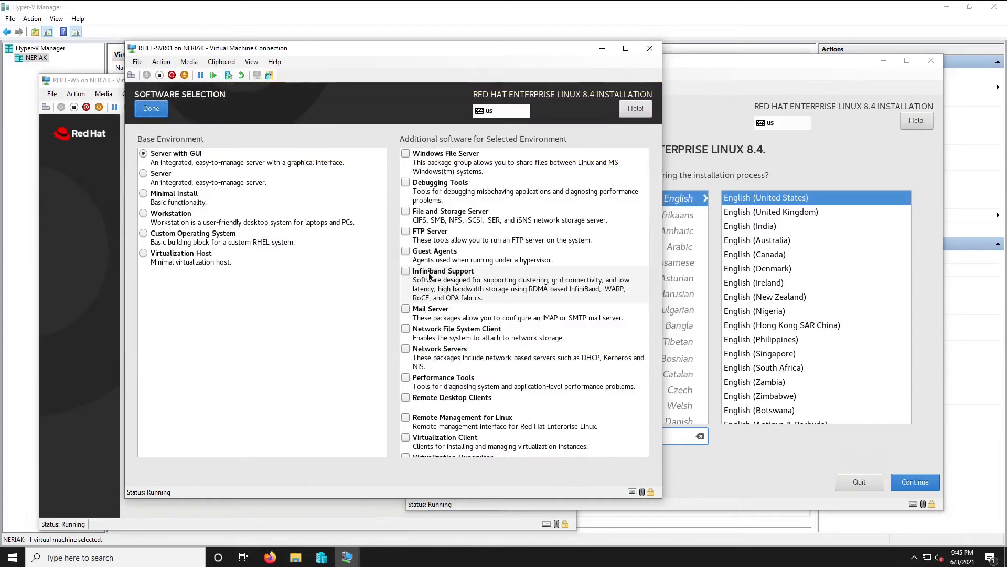
{"action": "left_click", "coordinate": [143, 193]}
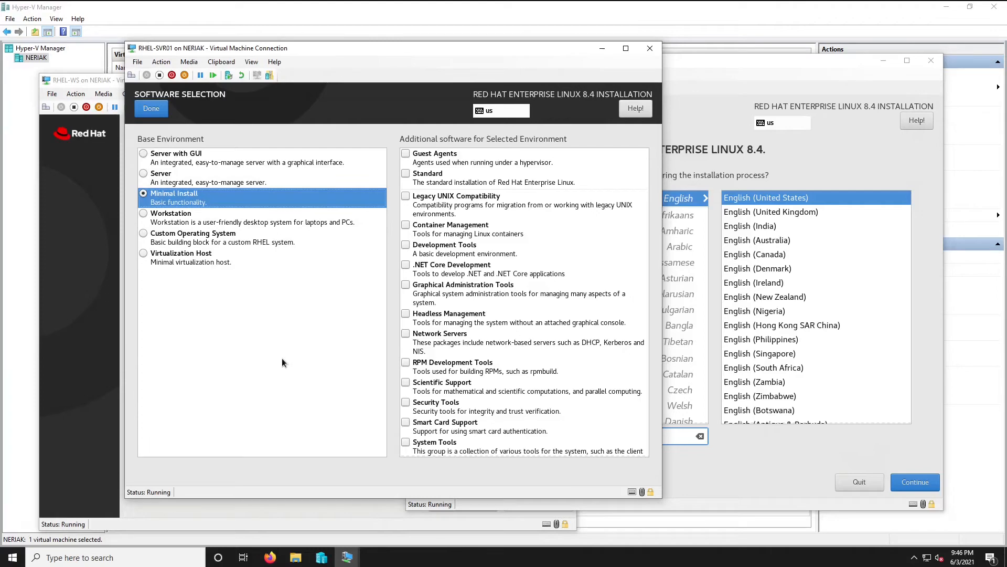
{"action": "left_click", "coordinate": [159, 111]}
Step: Create an administrator user for RHEL-SVR01, entering the account name as full name and typing and confirming the account password
{"action": "left_click", "coordinate": [305, 381]}
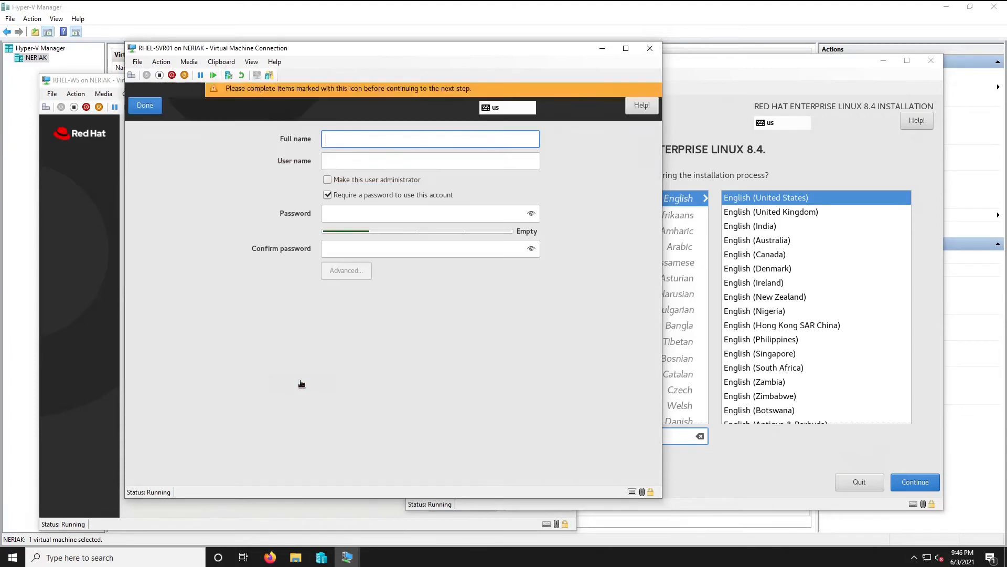
{"action": "type", "text": "eddie_admin"}
{"action": "left_click", "coordinate": [376, 181]}
{"action": "left_click", "coordinate": [357, 221]}
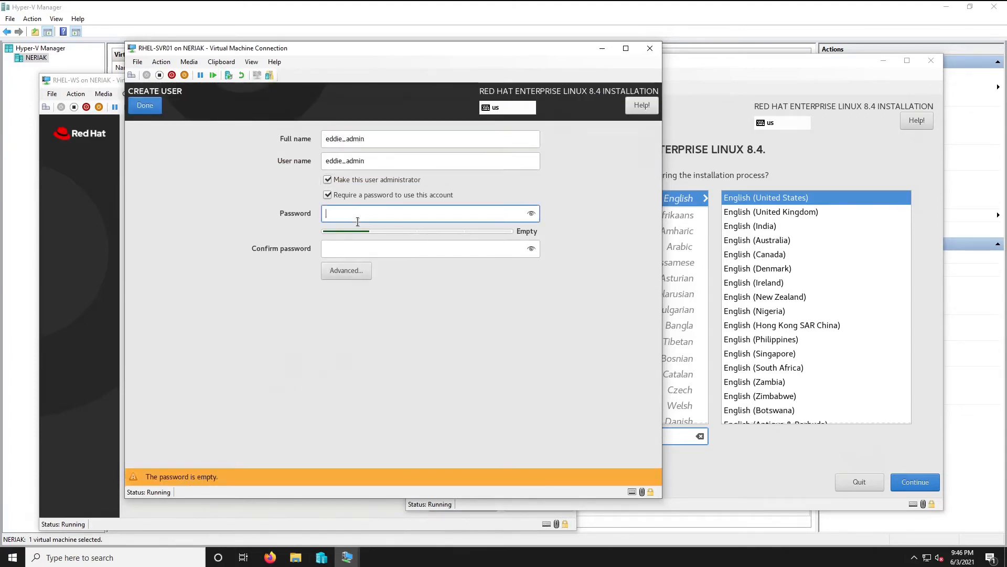
{"action": "type", "text": "••••••••••"}
{"action": "key", "text": "Tab"}
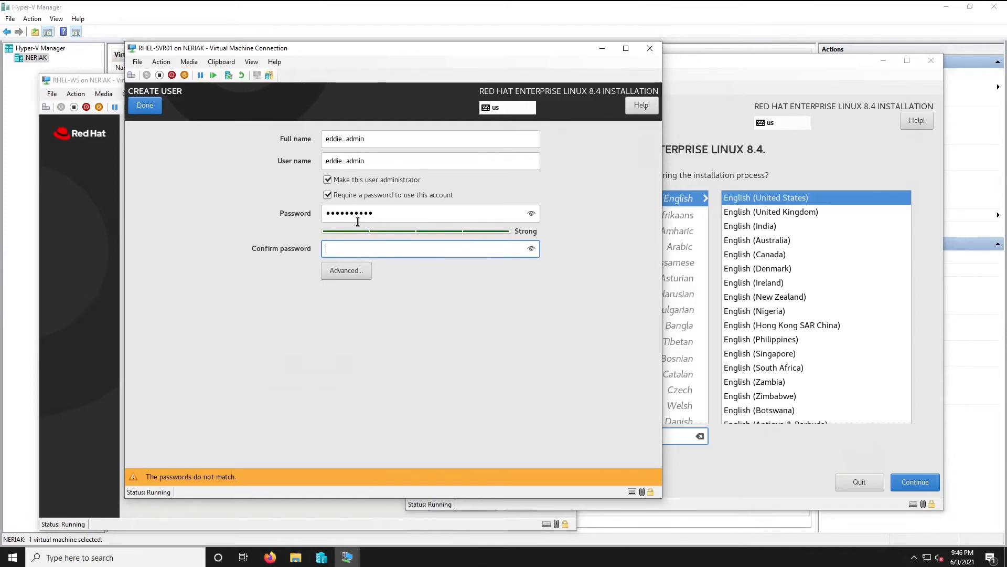
{"action": "type", "text": "••••••••••"}
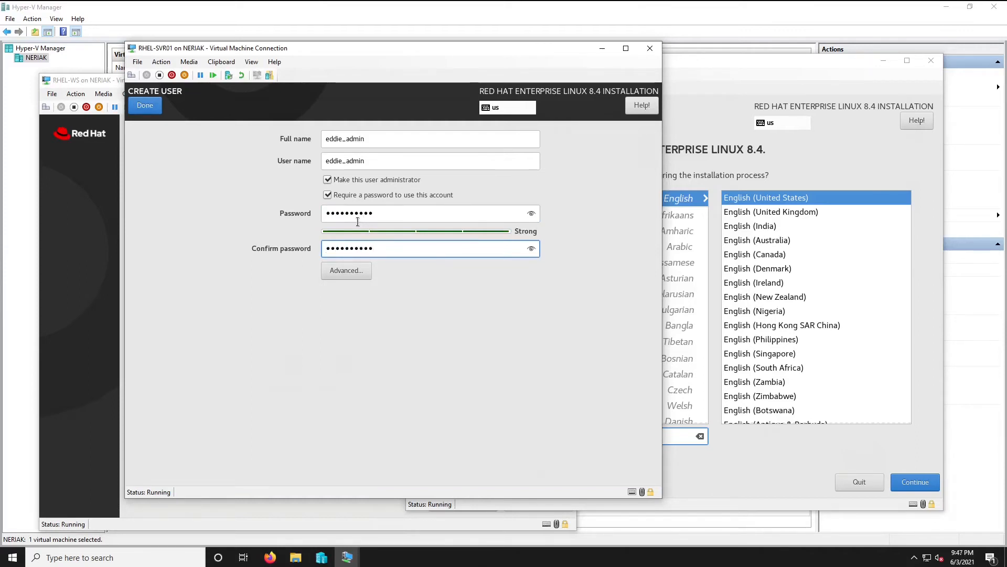
{"action": "left_click", "coordinate": [152, 110]}
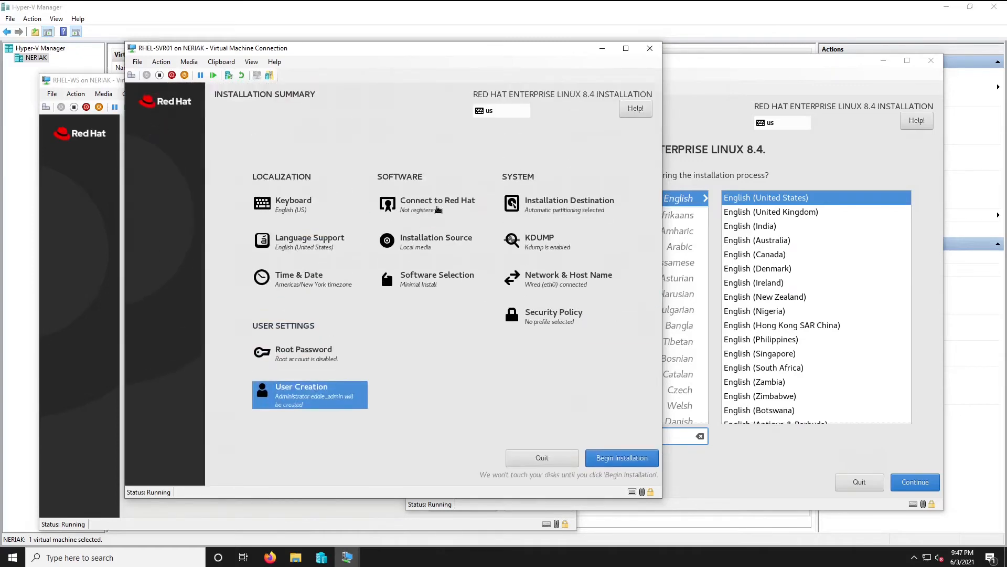
Step: Begin the installation on RHEL-SVR01 and check the installation progress of RHEL-WS
{"action": "left_click", "coordinate": [622, 458]}
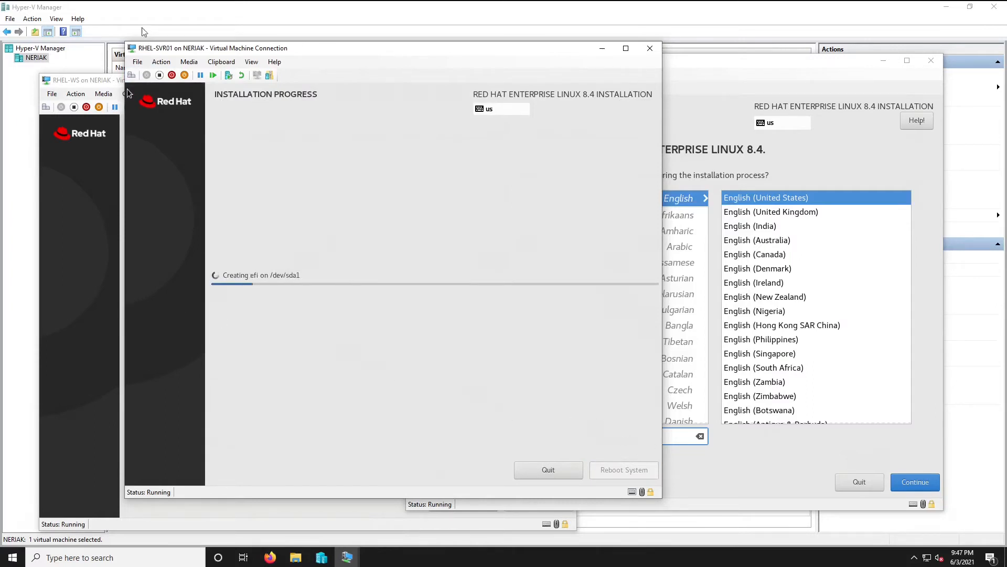
{"action": "left_click", "coordinate": [96, 83]}
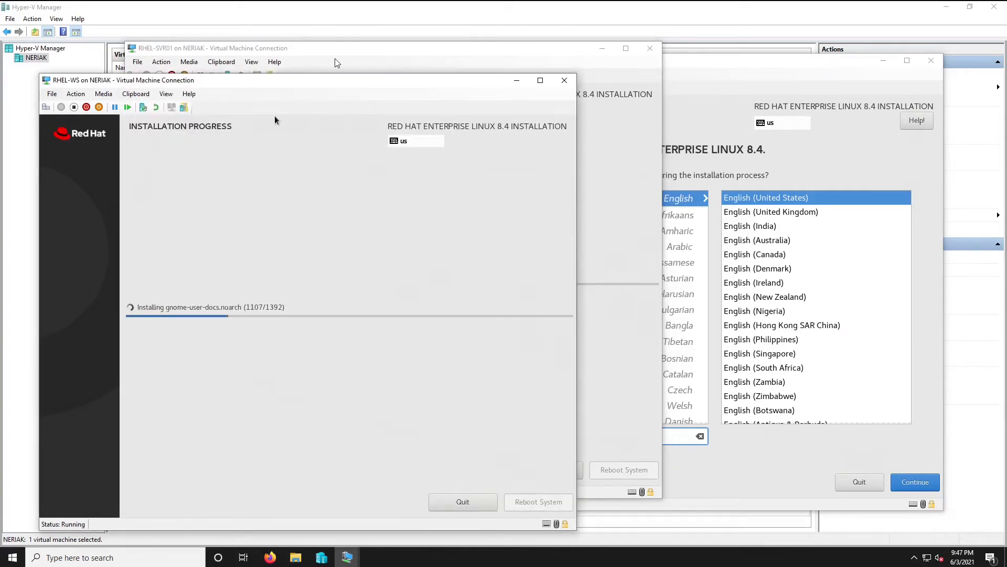
{"action": "left_click", "coordinate": [310, 51]}
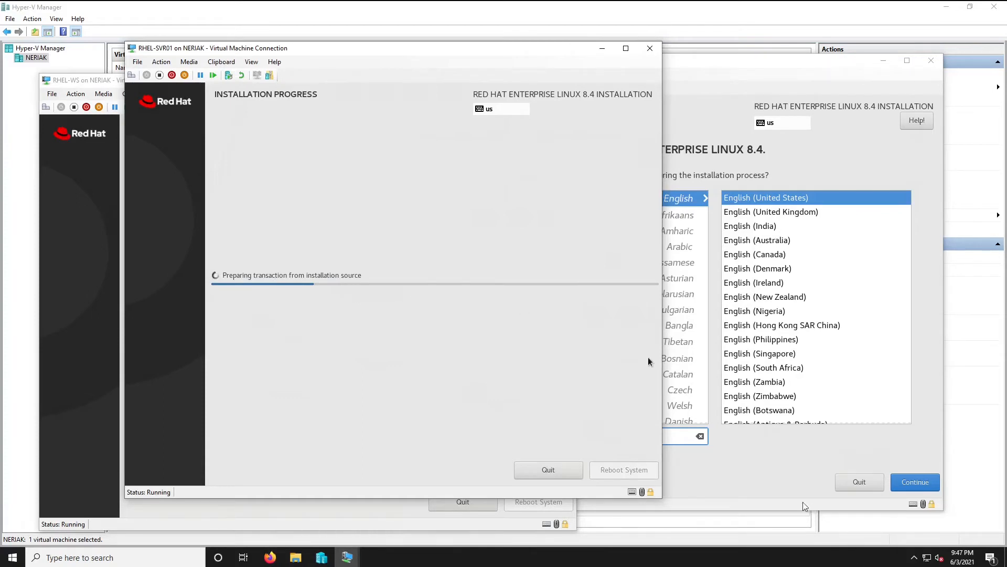
Step: Continue the RHEL-SVR02 setup in English (United States) and set the IPv4 method of its eth0 connection to Manual
{"action": "left_click", "coordinate": [895, 478]}
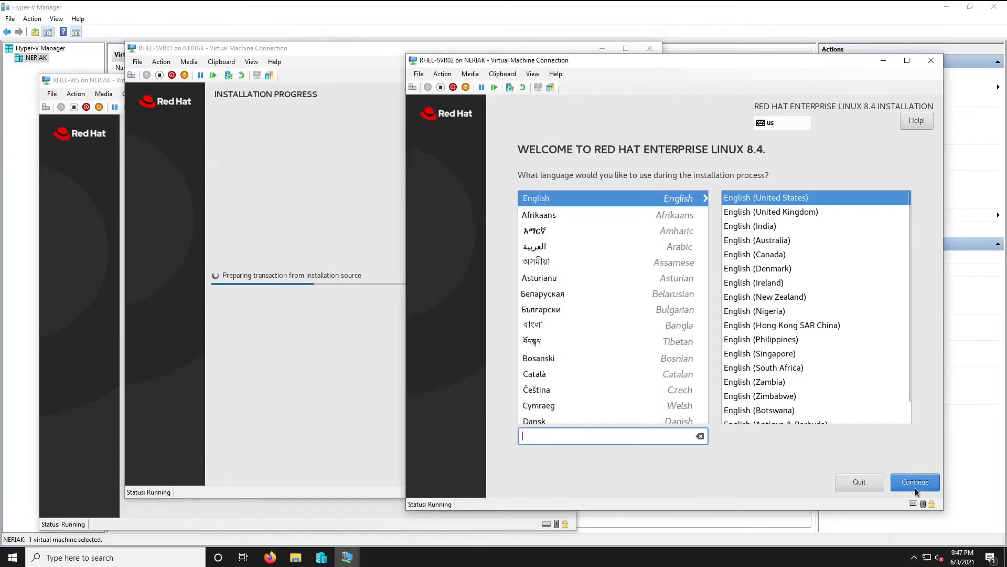
{"action": "left_click", "coordinate": [915, 481]}
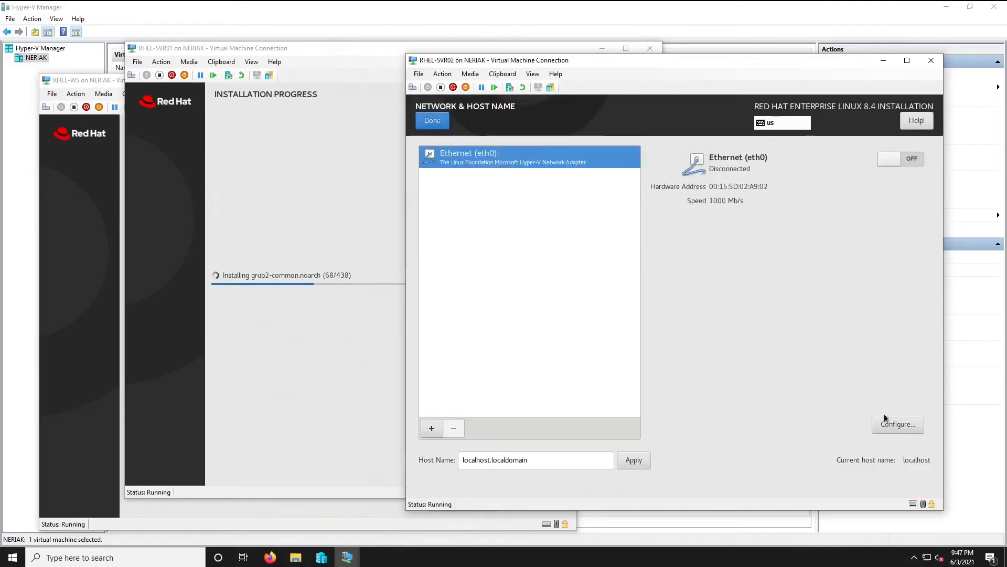
{"action": "left_click", "coordinate": [888, 424]}
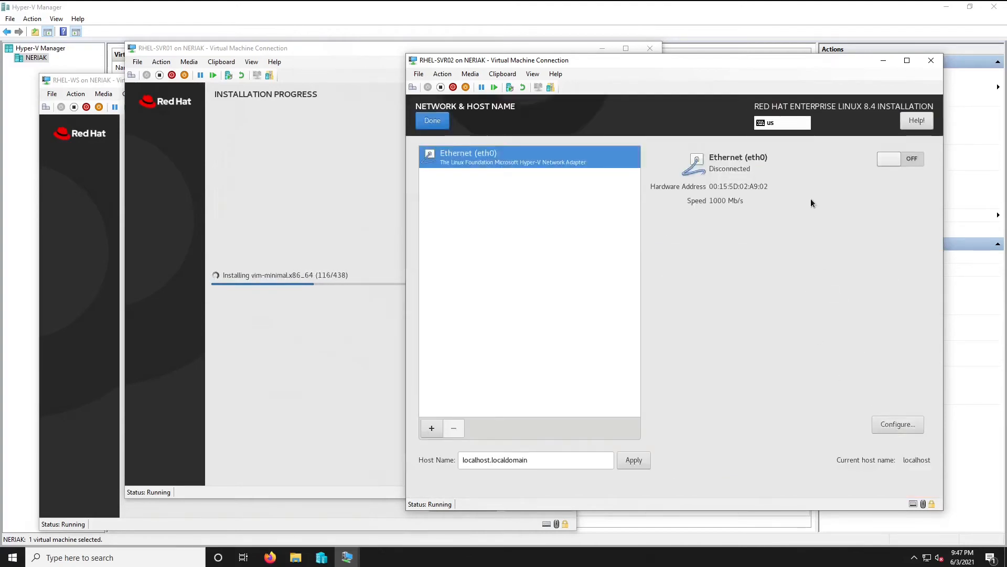
{"action": "left_click", "coordinate": [761, 205]}
{"action": "left_click", "coordinate": [750, 229]}
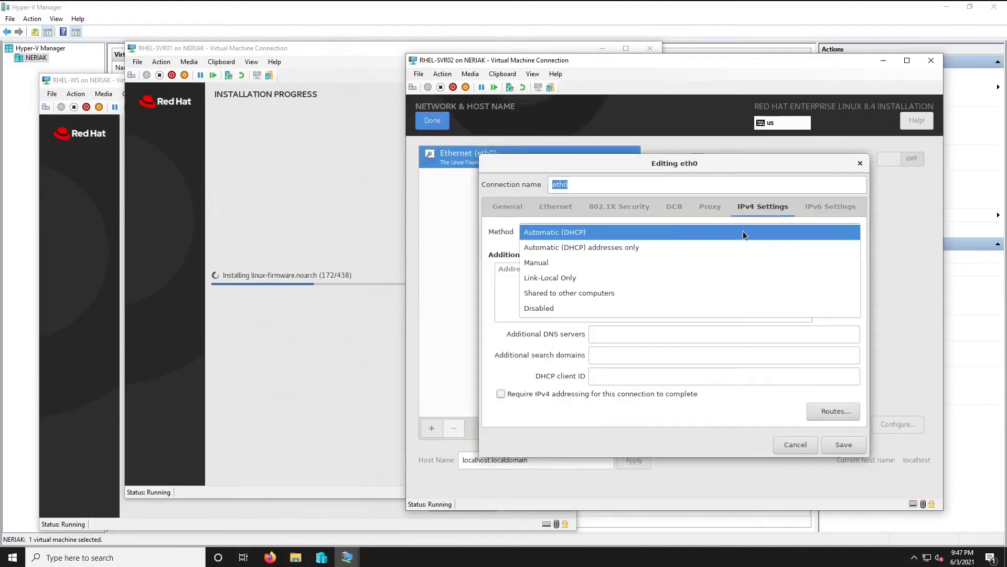
{"action": "left_click", "coordinate": [736, 263]}
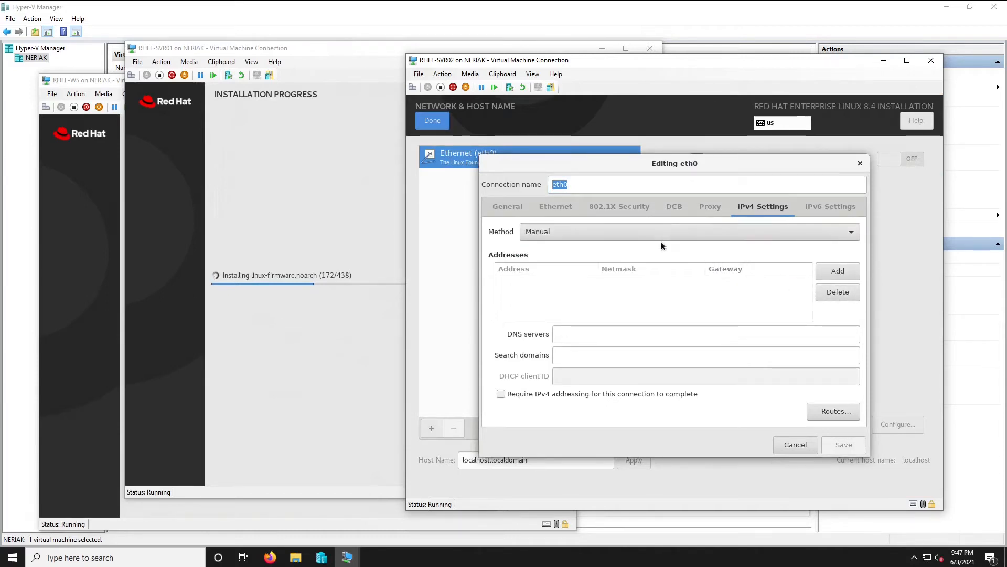
Step: Give eth0 on RHEL-SVR02 the address 192.168.1.61, netmask 24, gateway 192.168.1.1 and DNS server 192.168.1.1, and switch the connection on
{"action": "left_click", "coordinate": [838, 271]}
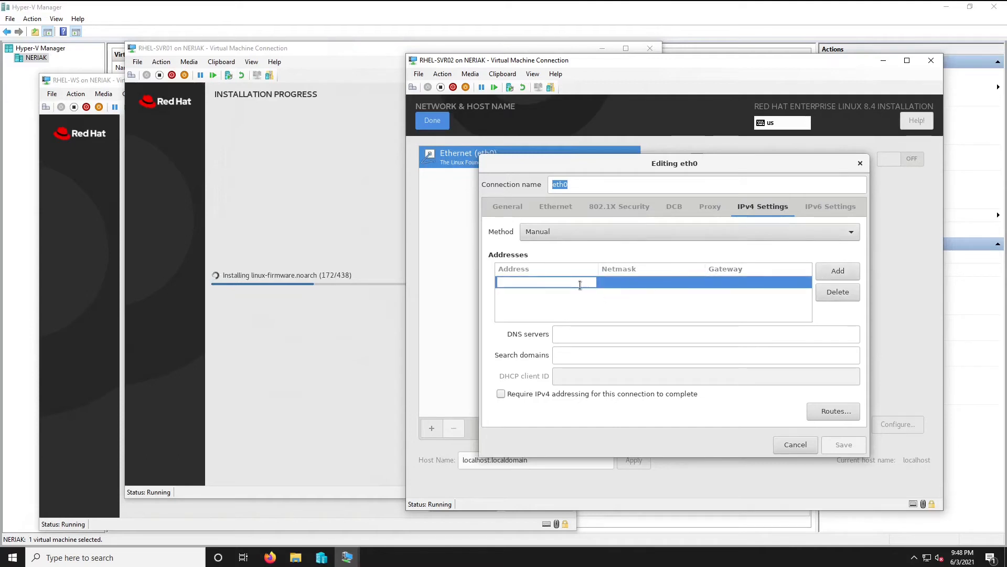
{"action": "type", "text": "192.168.1.1"}
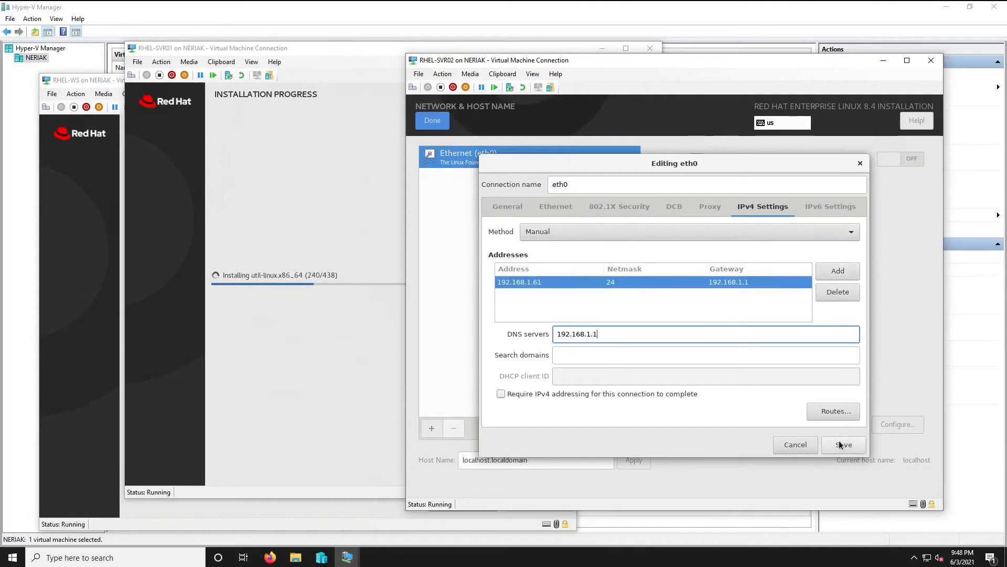
{"action": "left_click", "coordinate": [843, 444]}
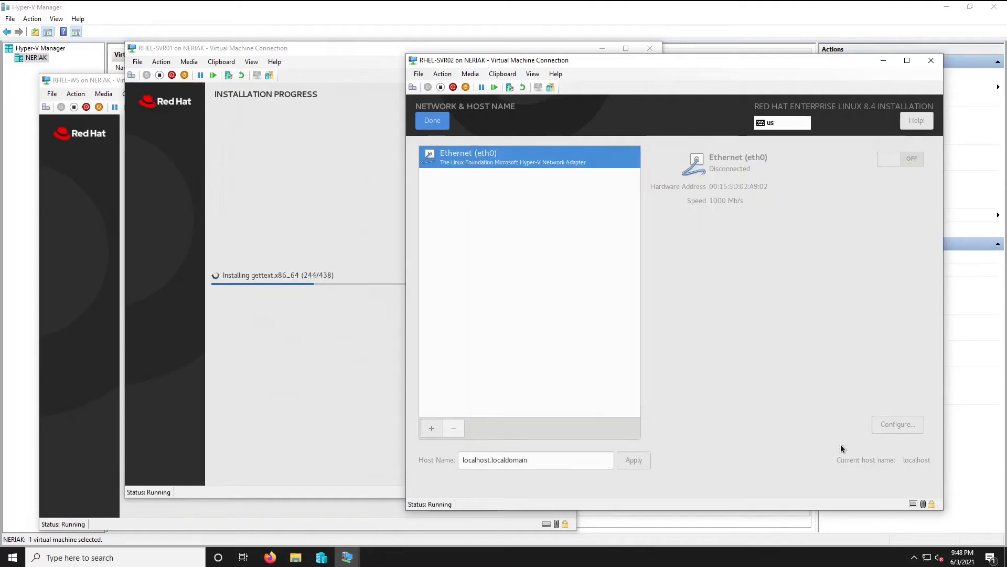
{"action": "left_click", "coordinate": [886, 160]}
Step: Set and apply the host name rhel-svr02 and return to the installation summary
{"action": "left_click", "coordinate": [568, 461]}
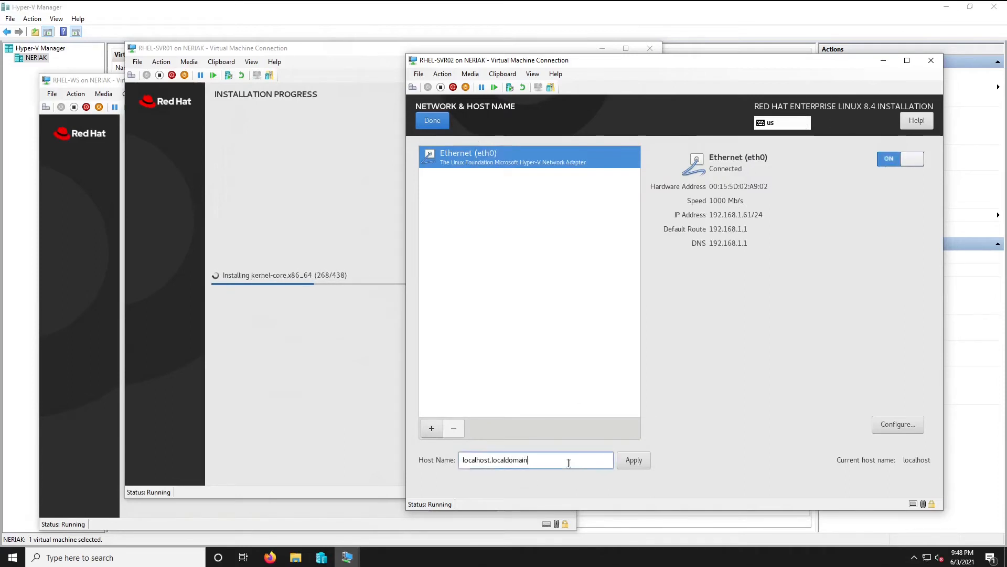
{"action": "triple_click", "coordinate": [568, 461]}
{"action": "type", "text": "r"}
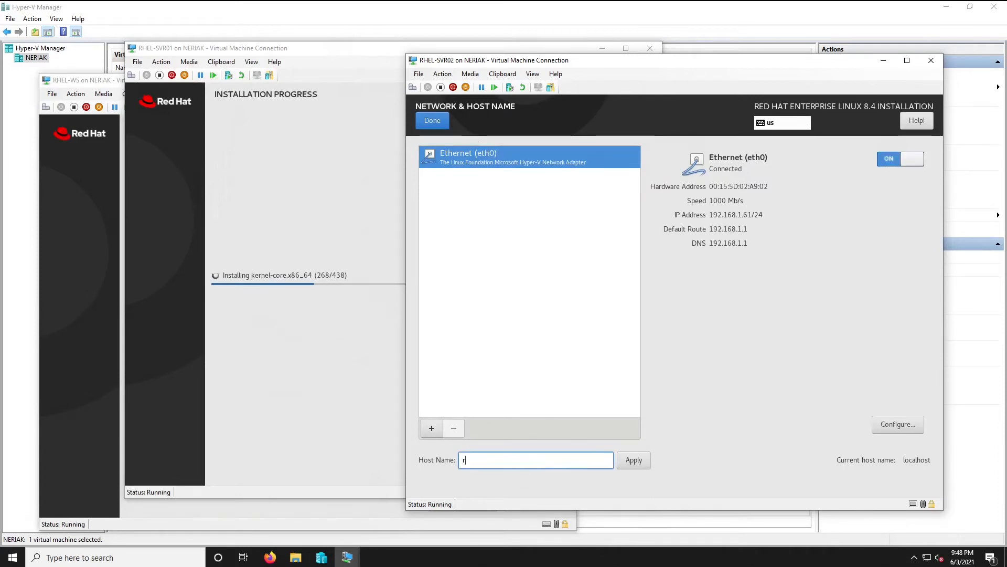
{"action": "type", "text": "hel-svr02"}
{"action": "left_click", "coordinate": [634, 461]}
{"action": "left_click", "coordinate": [432, 122]}
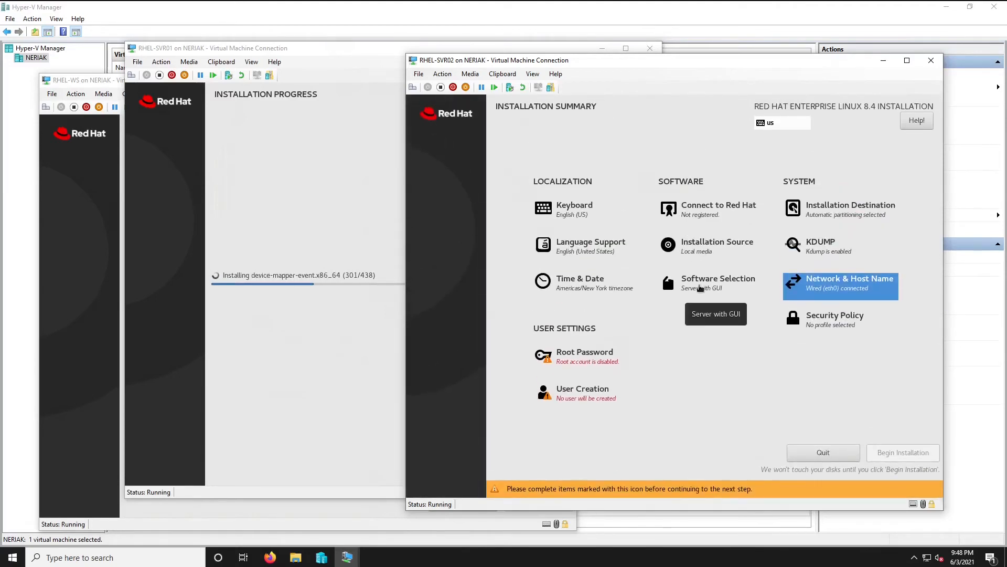
Step: Choose Minimal Install as the base environment for RHEL-SVR02, without any additional software
{"action": "left_click", "coordinate": [701, 282]}
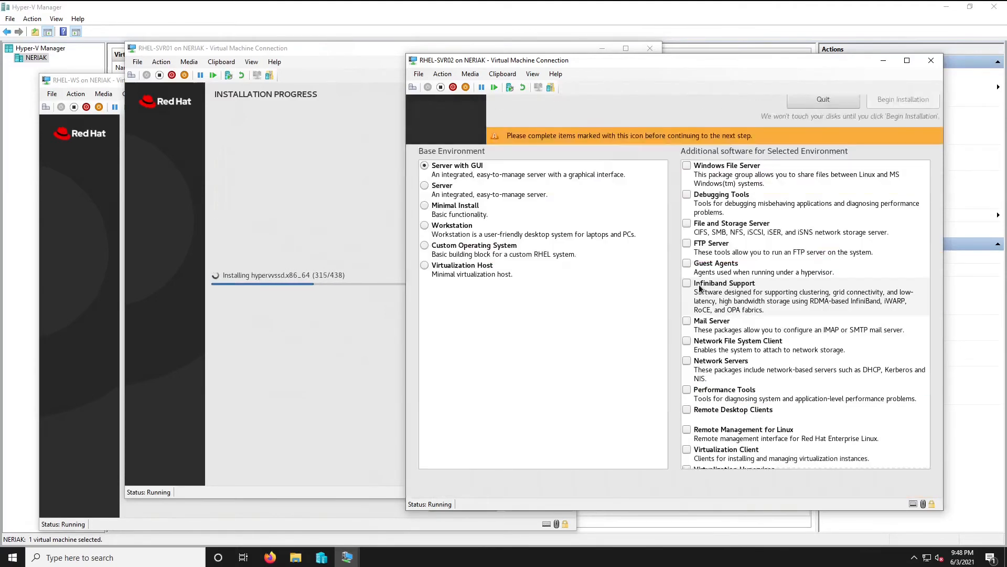
{"action": "left_click", "coordinate": [426, 207]}
{"action": "left_click", "coordinate": [432, 120]}
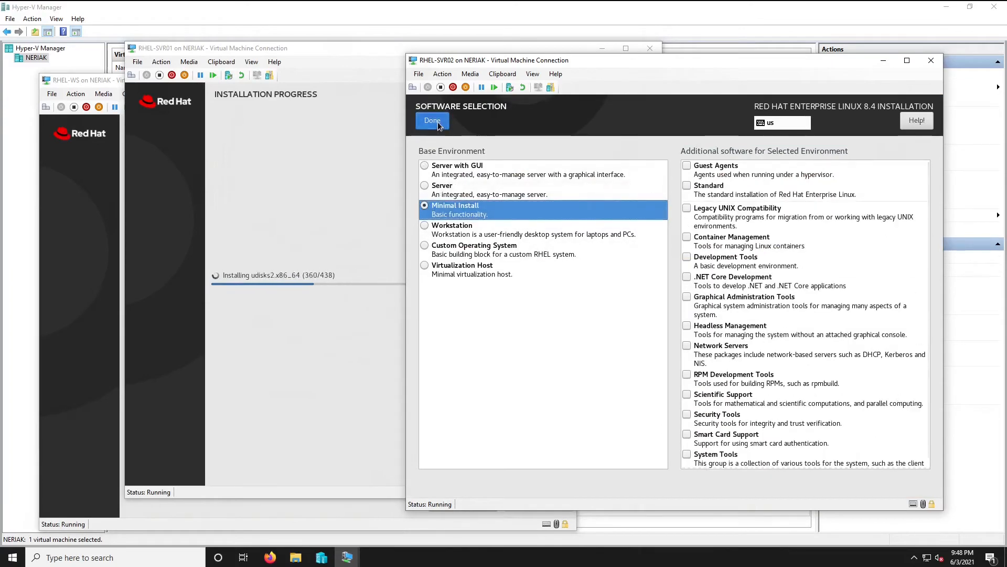
Step: Create an administrator user for RHEL-SVR02, filling in the full name and the account password with its confirmation, and begin the installation
{"action": "left_click", "coordinate": [593, 391]}
{"action": "type", "text": "eddie_admin"}
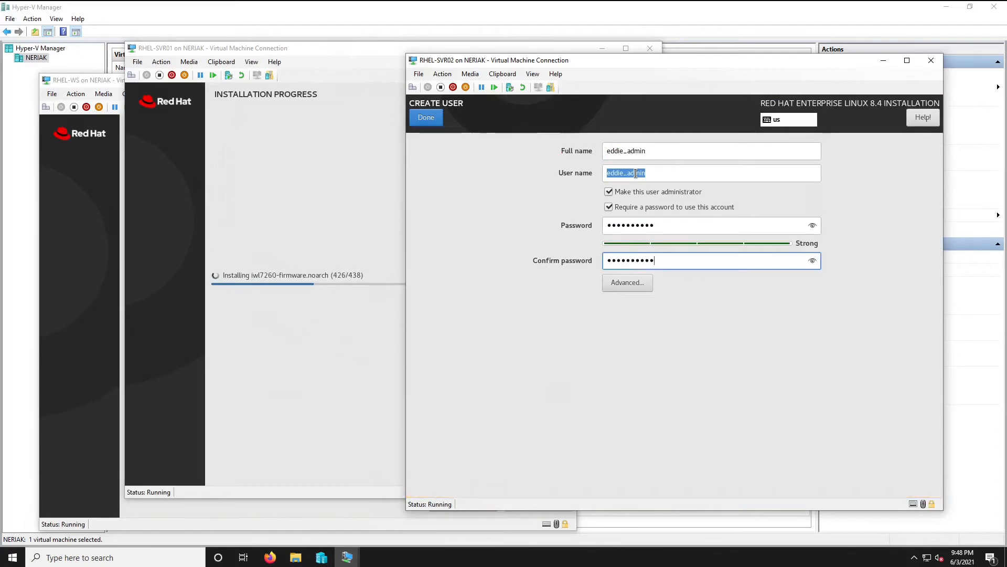
{"action": "left_click", "coordinate": [426, 117]}
{"action": "left_click", "coordinate": [904, 470]}
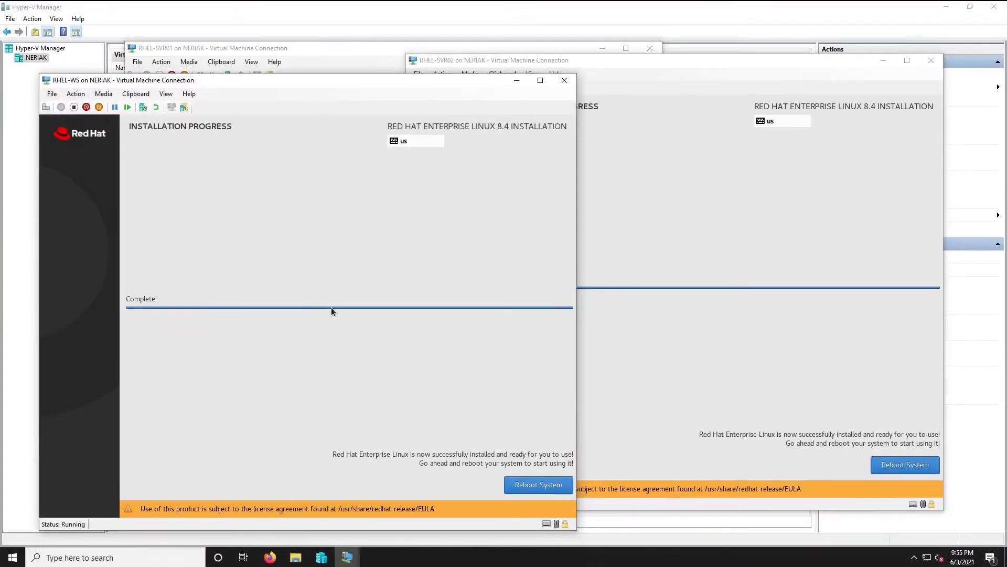
Step: Reboot RHEL-WS, RHEL-SVR01 and RHEL-SVR02 from their completed installers
{"action": "left_click", "coordinate": [557, 488]}
{"action": "left_click", "coordinate": [301, 62]}
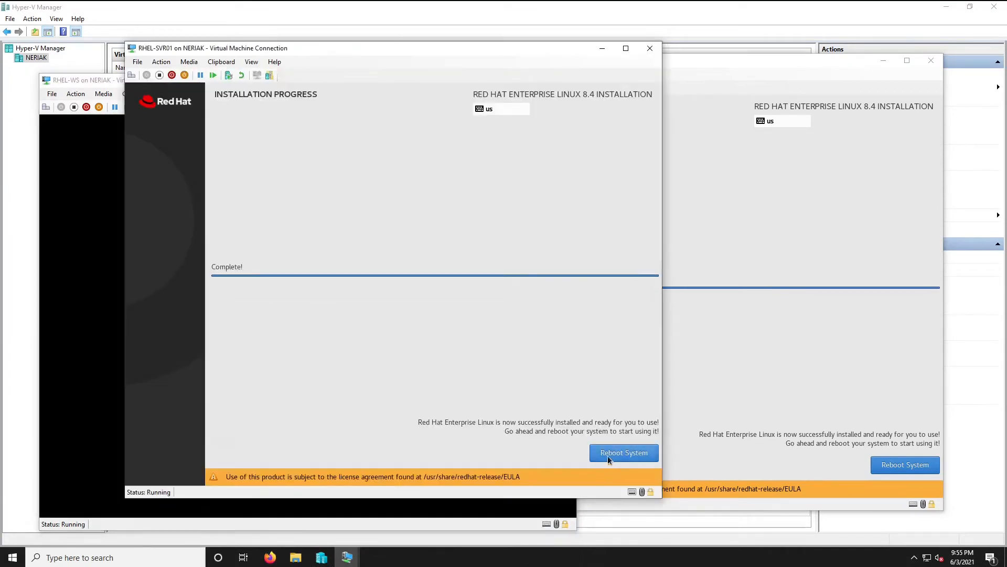
{"action": "left_click", "coordinate": [653, 455]}
{"action": "left_click", "coordinate": [755, 76]}
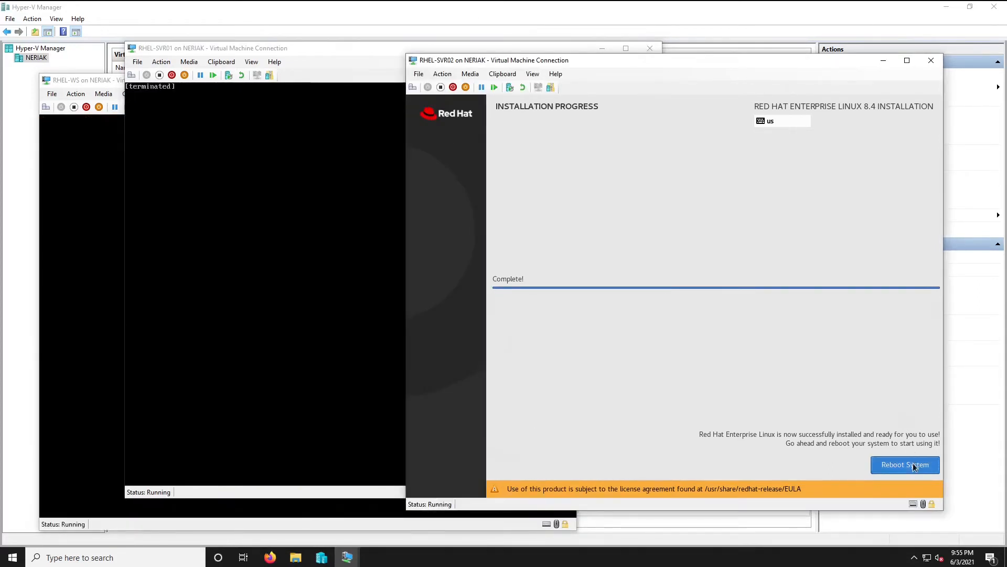
{"action": "left_click", "coordinate": [913, 464]}
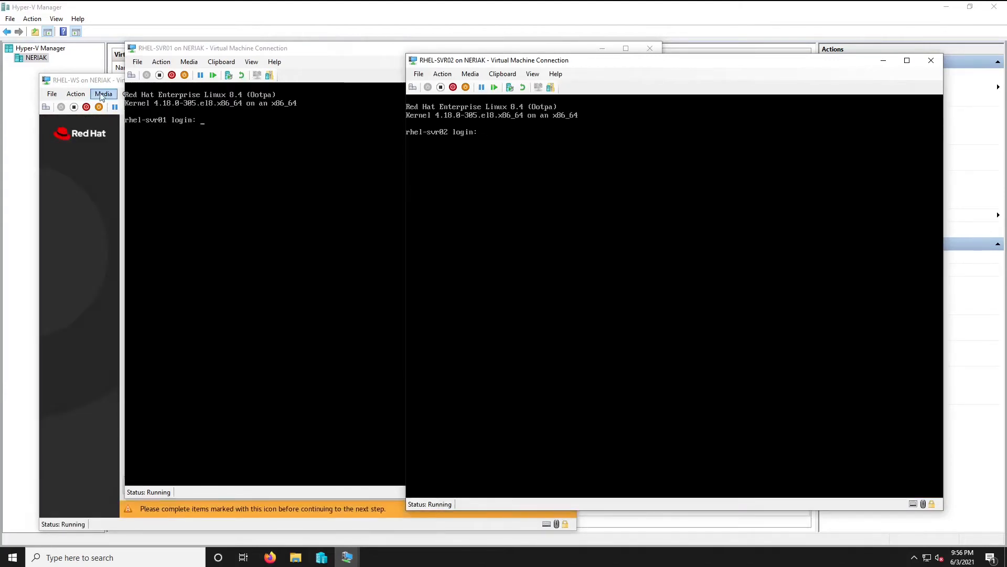
Step: Accept the license agreement in the RHEL-WS initial setup and finish the configuration
{"action": "left_click", "coordinate": [76, 82]}
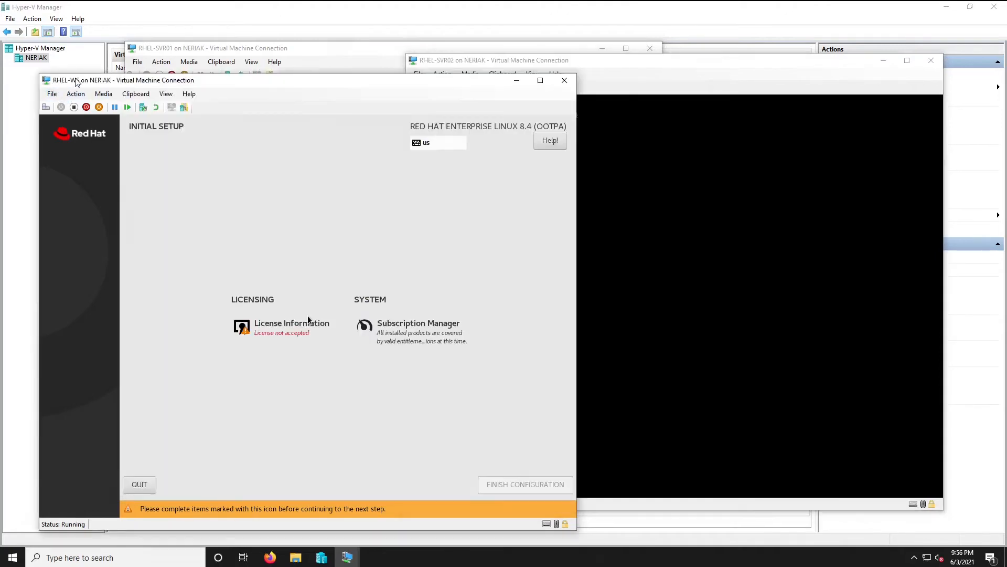
{"action": "left_click", "coordinate": [282, 333]}
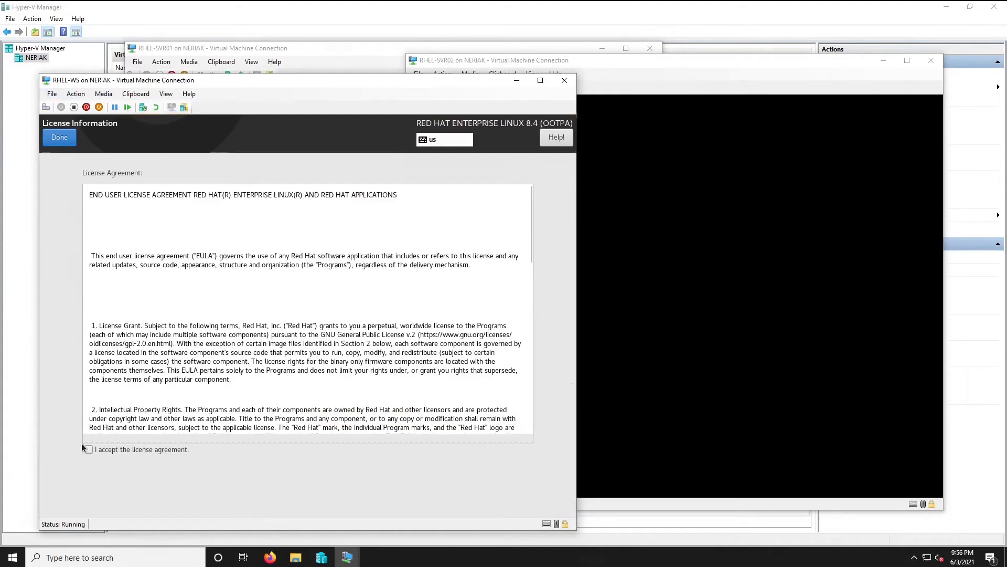
{"action": "left_click", "coordinate": [88, 450]}
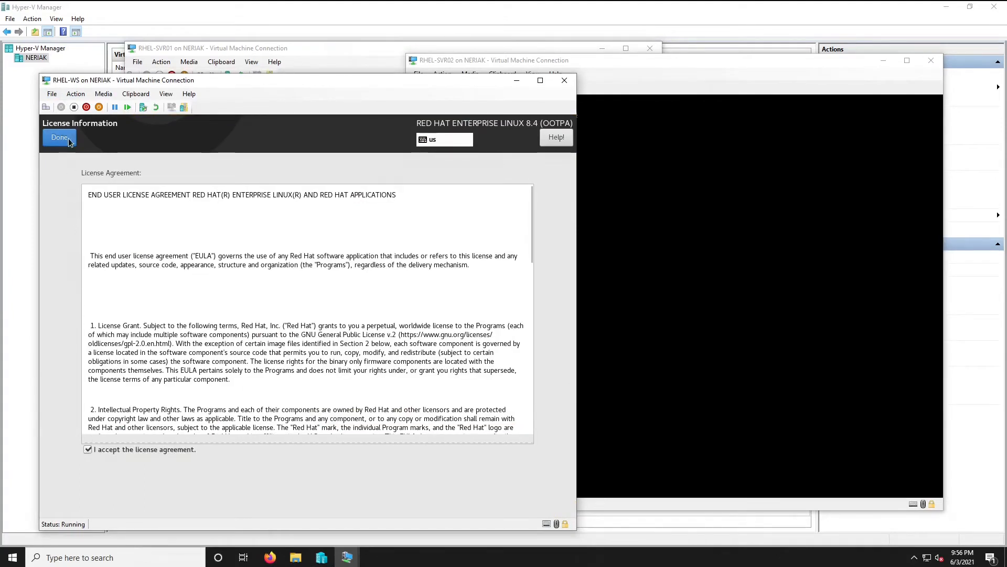
{"action": "left_click", "coordinate": [67, 138]}
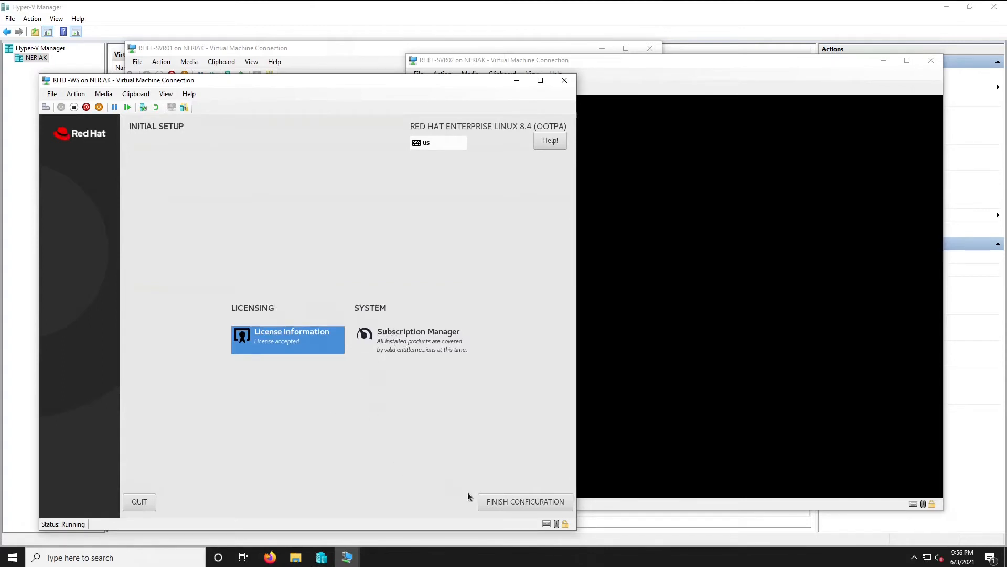
{"action": "left_click", "coordinate": [510, 505]}
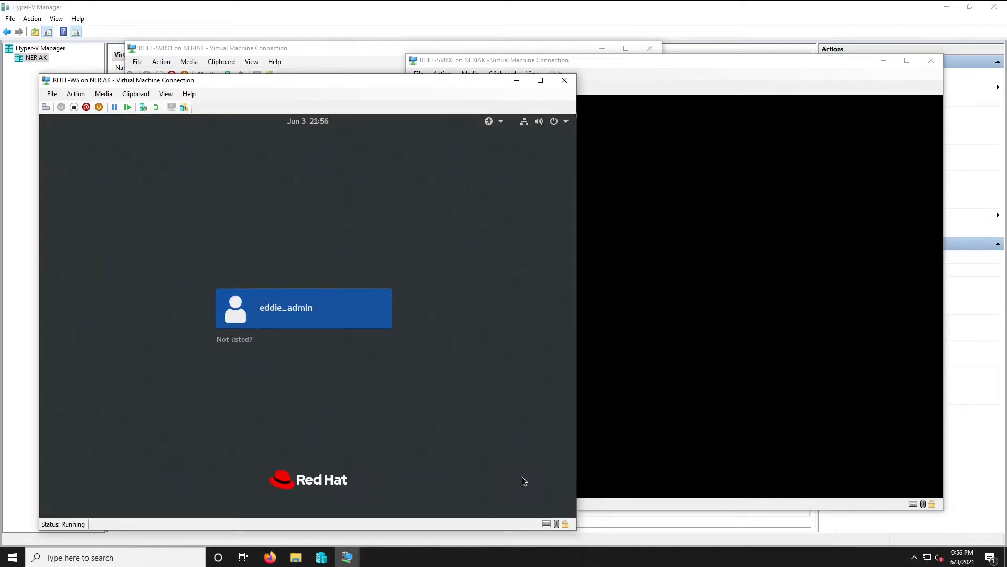
Step: Sign in to RHEL-WS with the account password and keep English (United States) and the English (US) keyboard layout in the welcome setup
{"action": "left_click", "coordinate": [266, 315]}
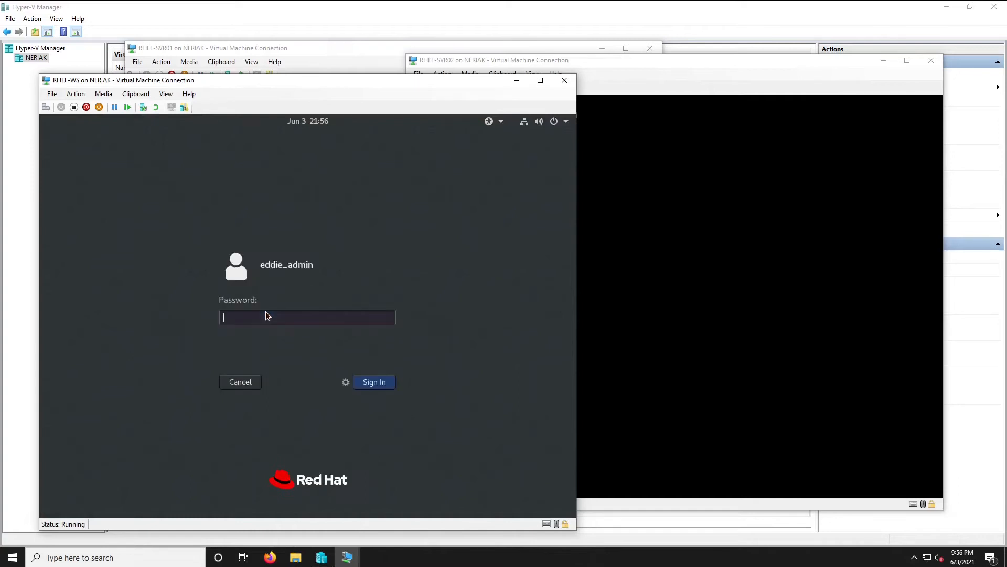
{"action": "type", "text": "********"}
{"action": "key", "text": "Return"}
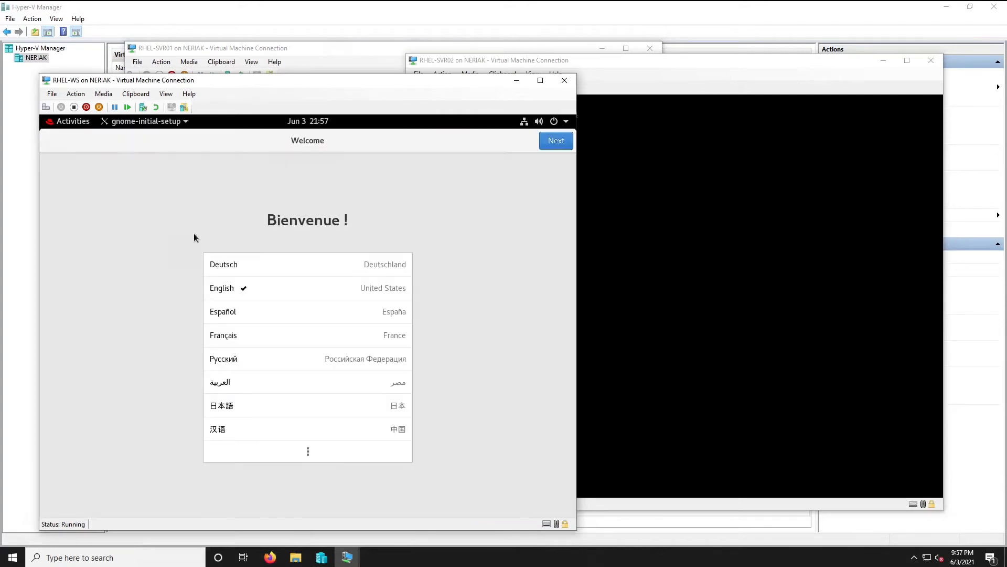
{"action": "left_click", "coordinate": [564, 146]}
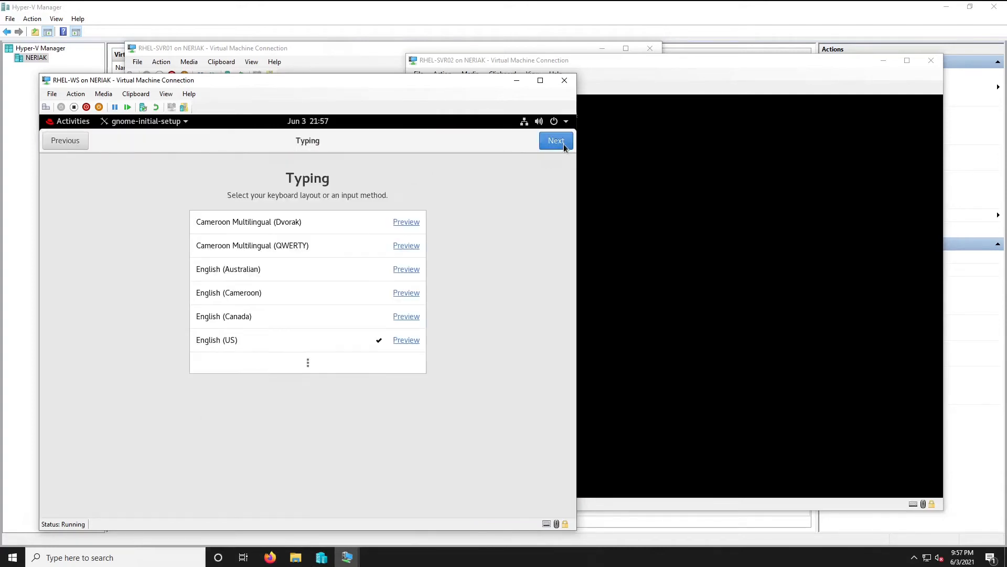
{"action": "left_click", "coordinate": [564, 147]}
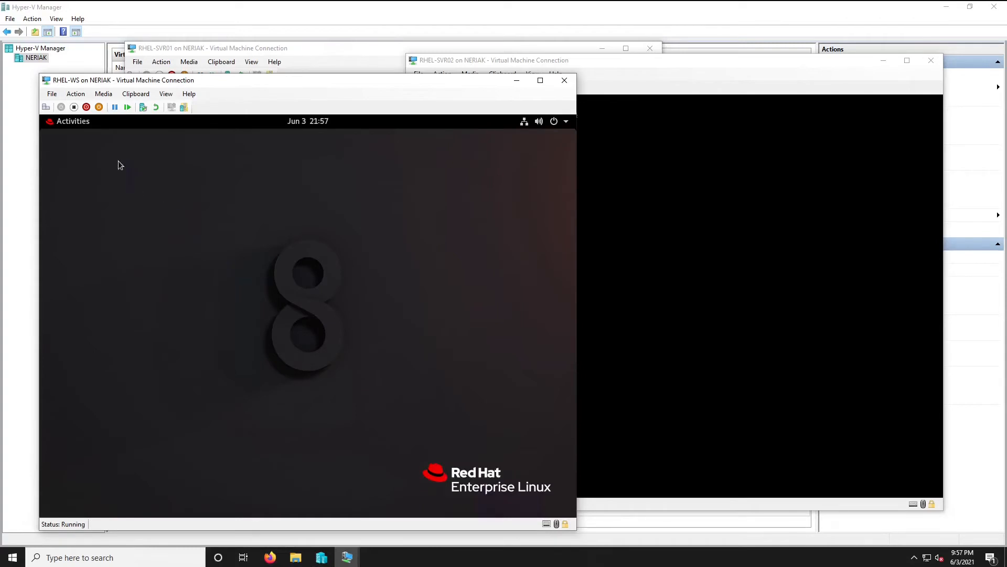
Step: Open a terminal on RHEL-WS and run sudo dnf upgrade -y, authenticating with the account password
{"action": "left_click", "coordinate": [75, 125]}
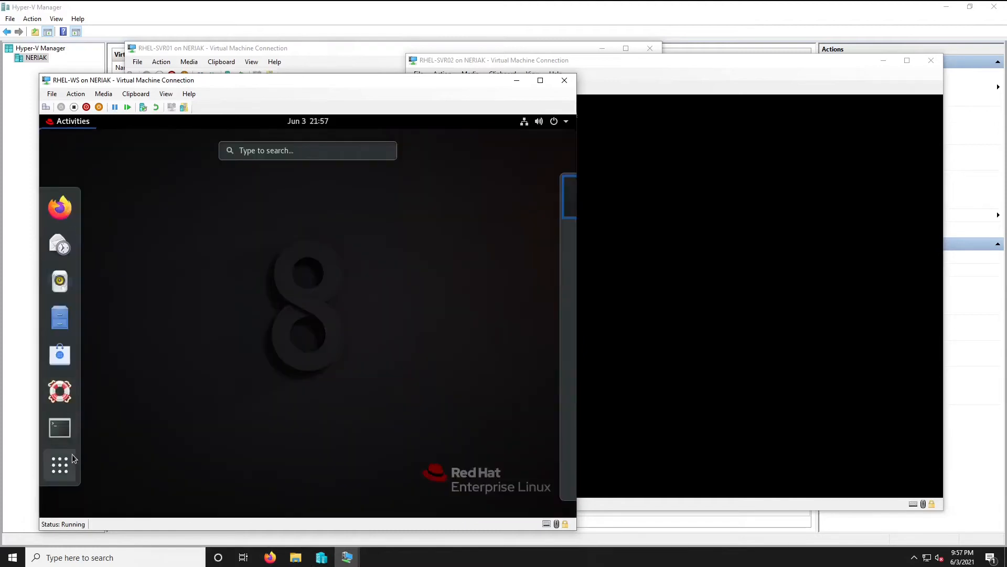
{"action": "left_click", "coordinate": [67, 432]}
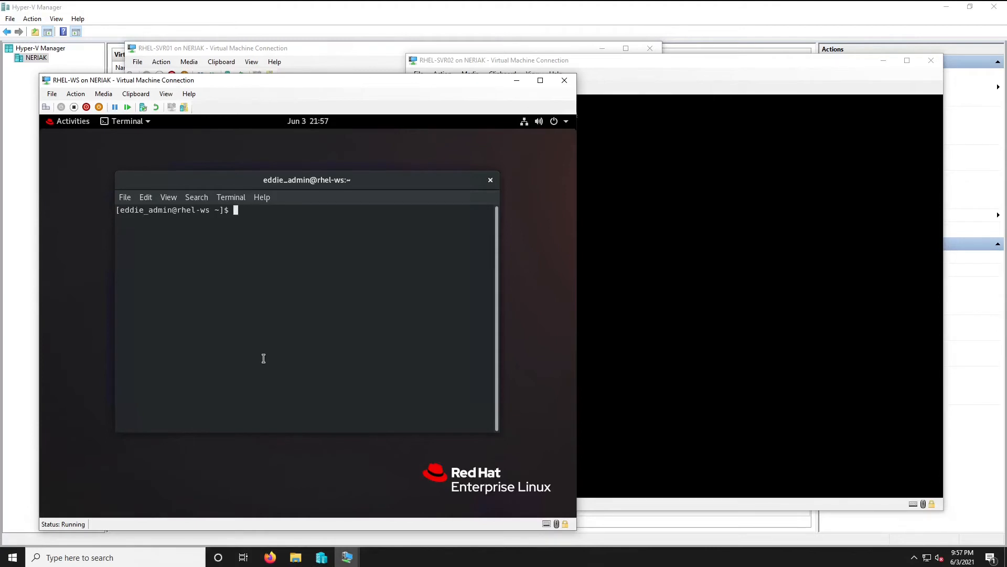
{"action": "type", "text": "sudo dnf upgrade -y"}
{"action": "key", "text": "Return"}
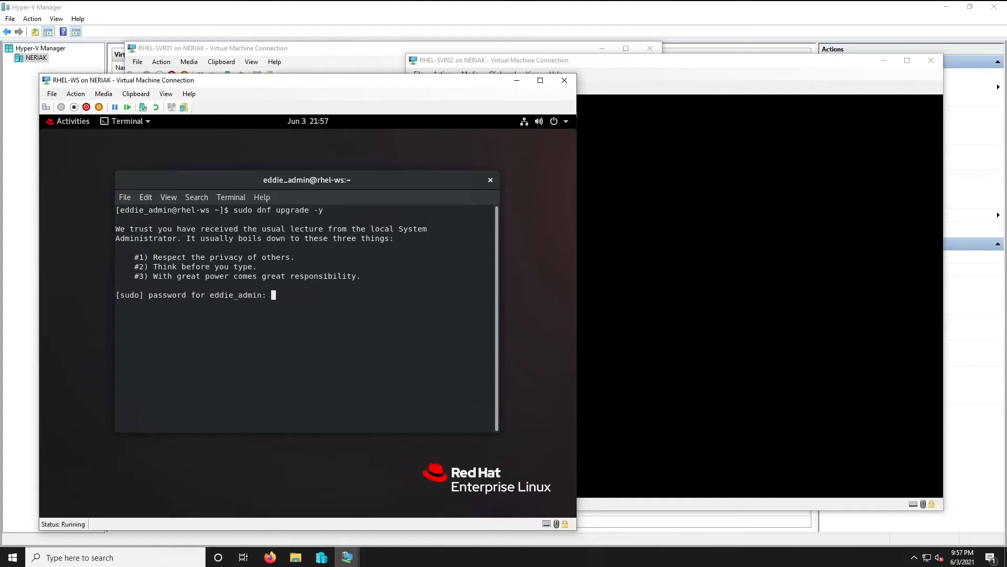
{"action": "key", "text": "Return"}
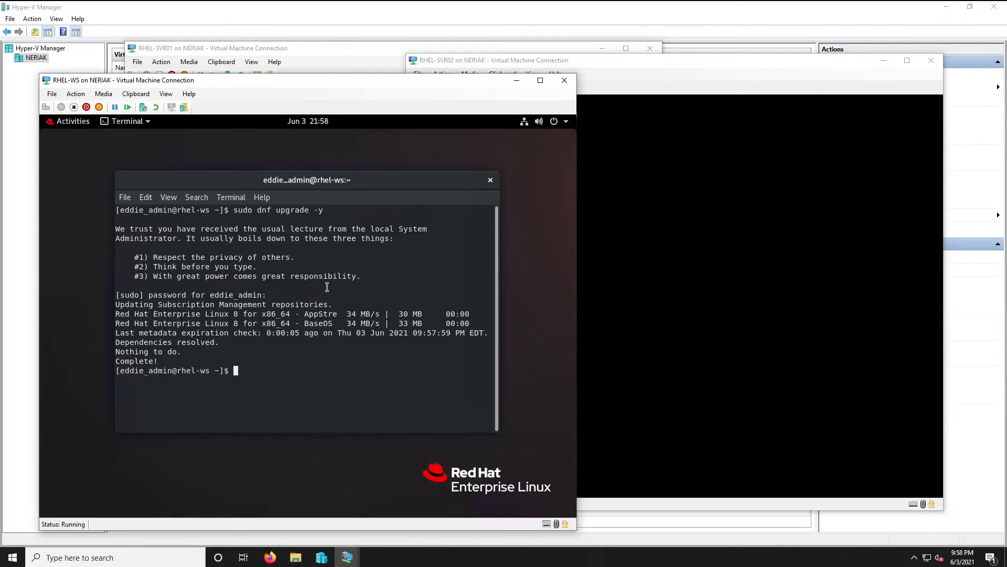
{"action": "type", "text": "vi /etc/"}
{"action": "key", "text": "BackSpace"}
{"action": "key", "text": "BackSpace"}
{"action": "key", "text": "BackSpace"}
{"action": "key", "text": "BackSpace"}
{"action": "key", "text": "BackSpace"}
{"action": "key", "text": "BackSpace"}
{"action": "key", "text": "BackSpace"}
{"action": "key", "text": "BackSpace"}
Step: Edit /etc/hosts in vi with sudo and add an entry mapping 192.168.1.60 to rhel-svr01 below the existing lines
{"action": "type", "text": "sudo vi /etc/hosts"}
{"action": "key", "text": "Return"}
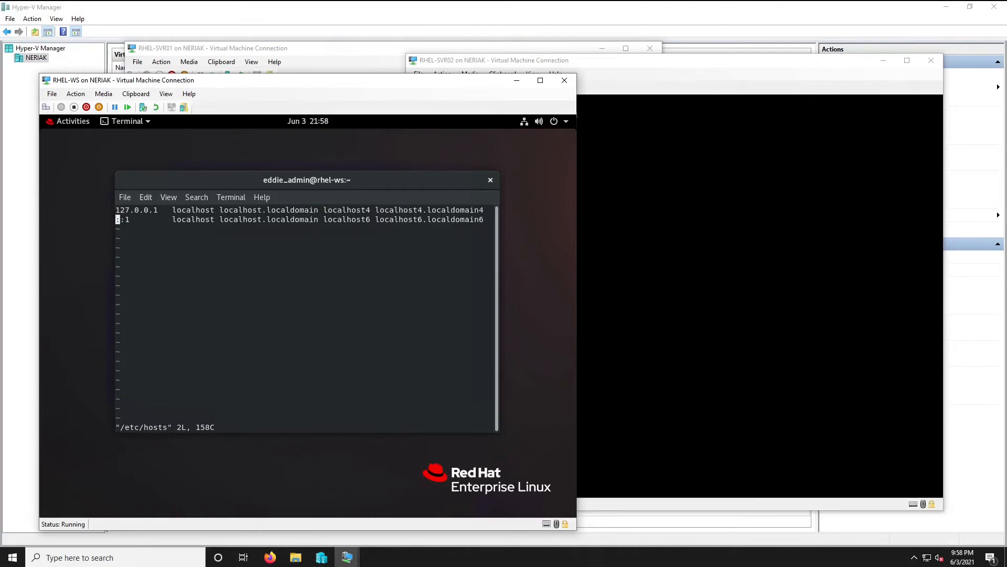
{"action": "key", "text": "o"}
{"action": "type", "text": "192.168"}
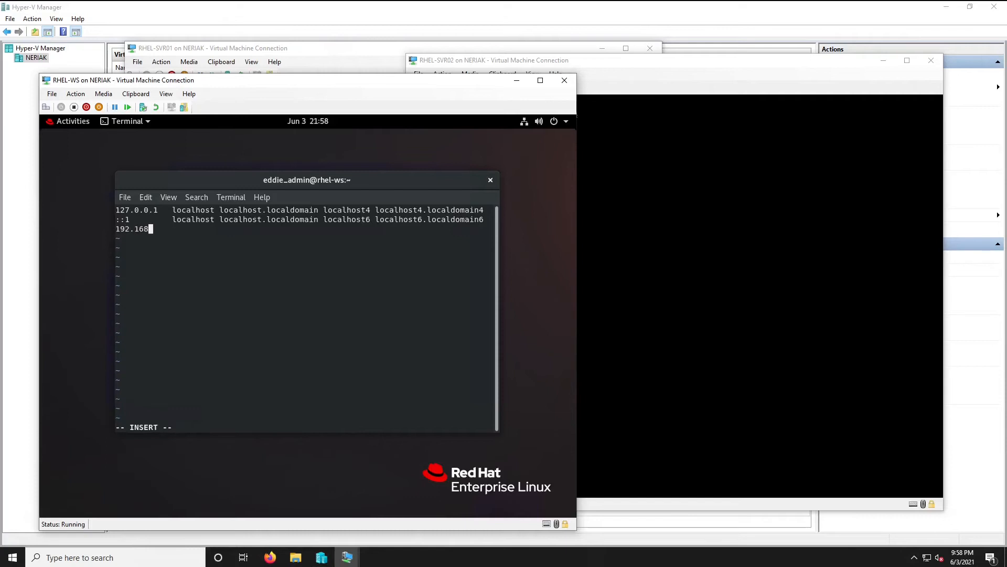
{"action": "type", "text": ".1.60"}
{"action": "key", "text": "Tab"}
{"action": "type", "text": "rhel-svr01"}
Step: Add a hosts entry mapping 192.168.1.61 to rhel-svr02, then save the file and exit vi
{"action": "key", "text": "Return"}
{"action": "type", "text": "192.168.1.61"}
{"action": "key", "text": "Tab"}
{"action": "type", "text": "rhel-svr02"}
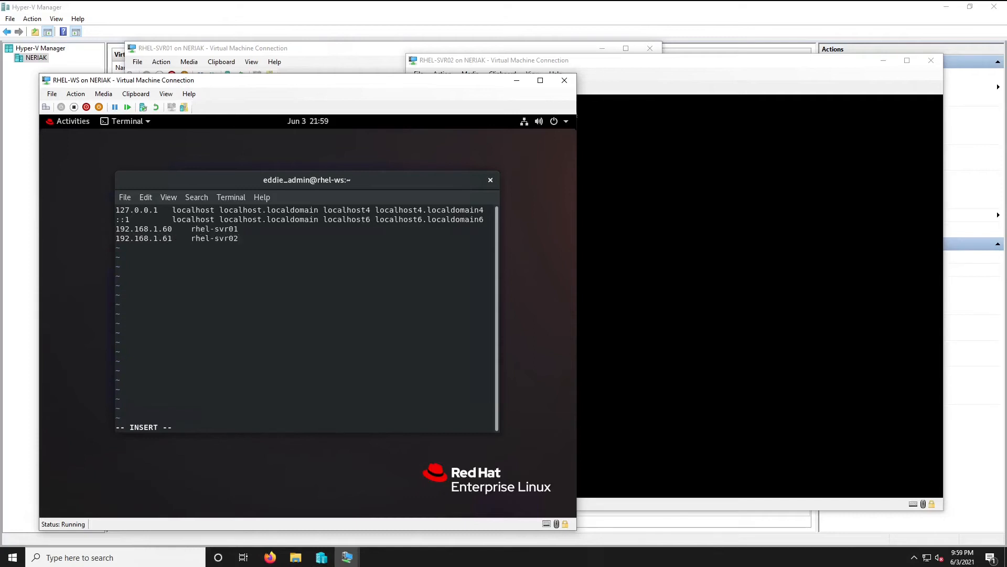
{"action": "key", "text": "Return"}
{"action": "key", "text": "Escape"}
{"action": "type", "text": ":x"}
{"action": "key", "text": "Return"}
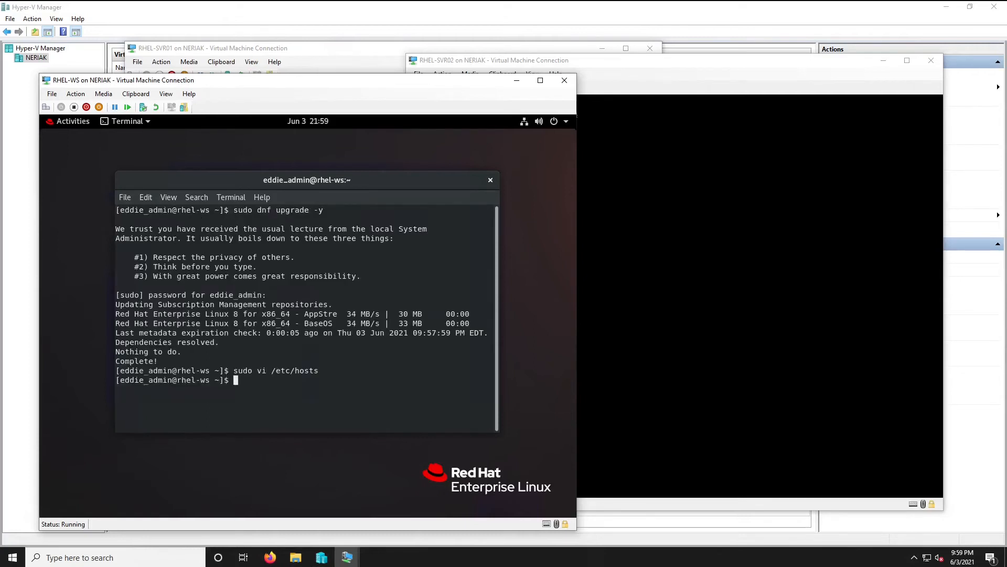